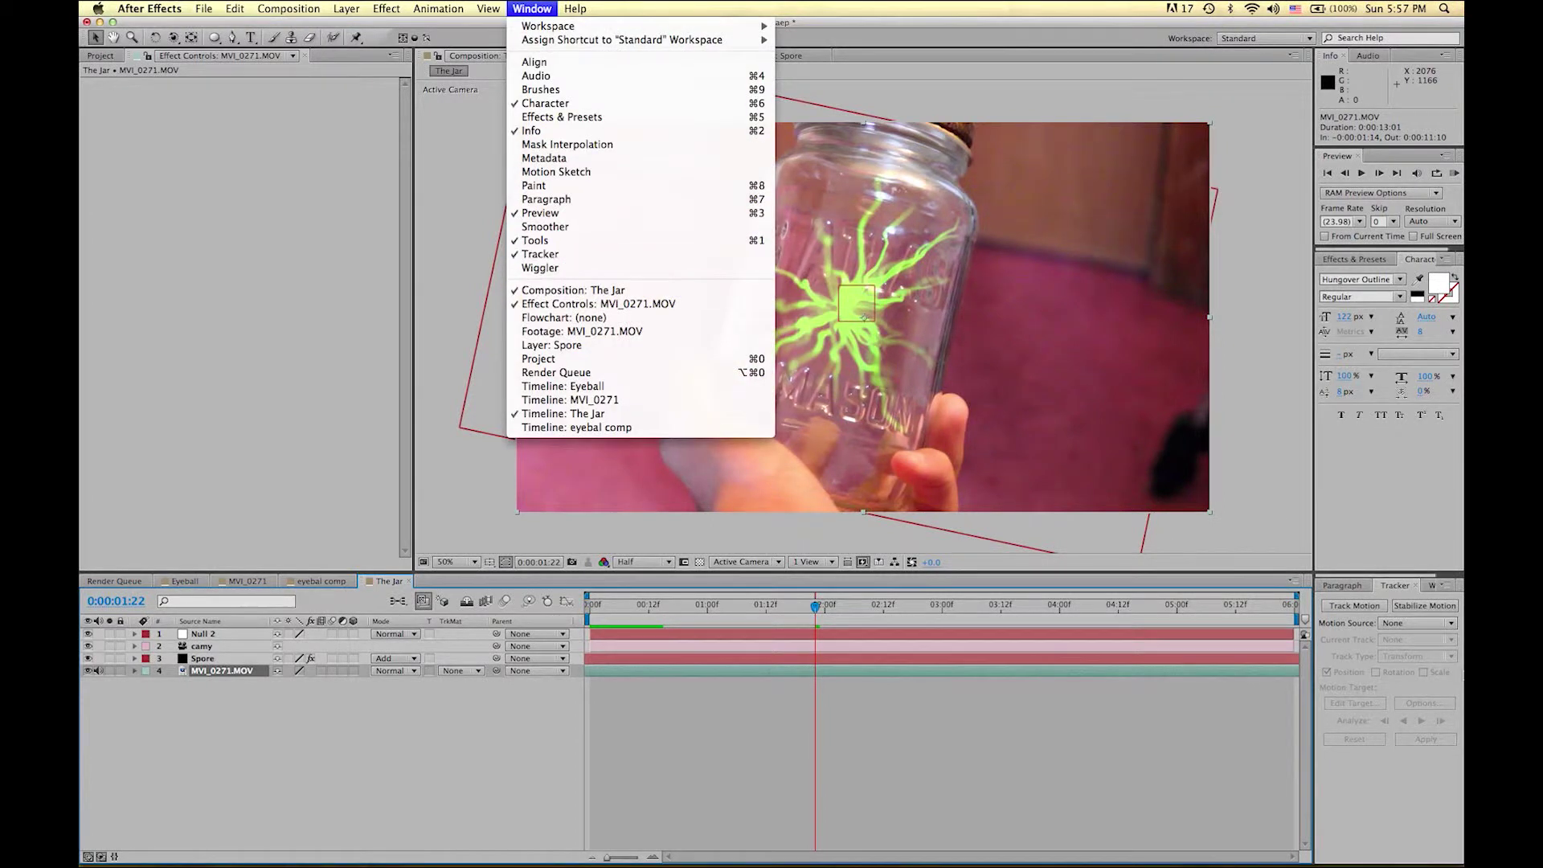
# Step: Start a motion track on MVI_0271.MOV, adding Track Point 1 targeted at Null 2
pyautogui.click(1431, 792)
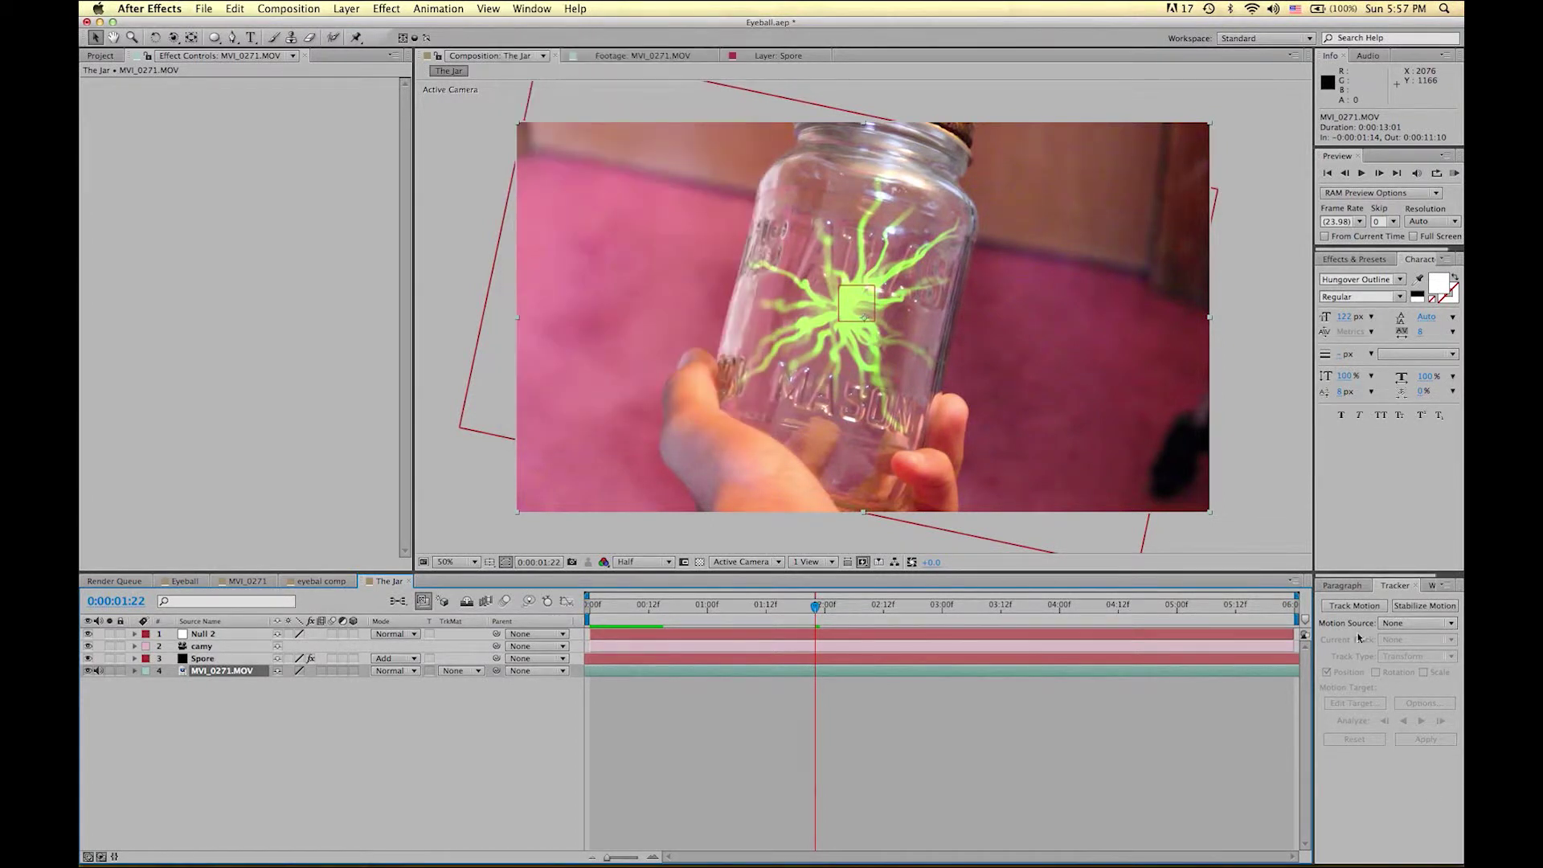
pyautogui.click(1356, 605)
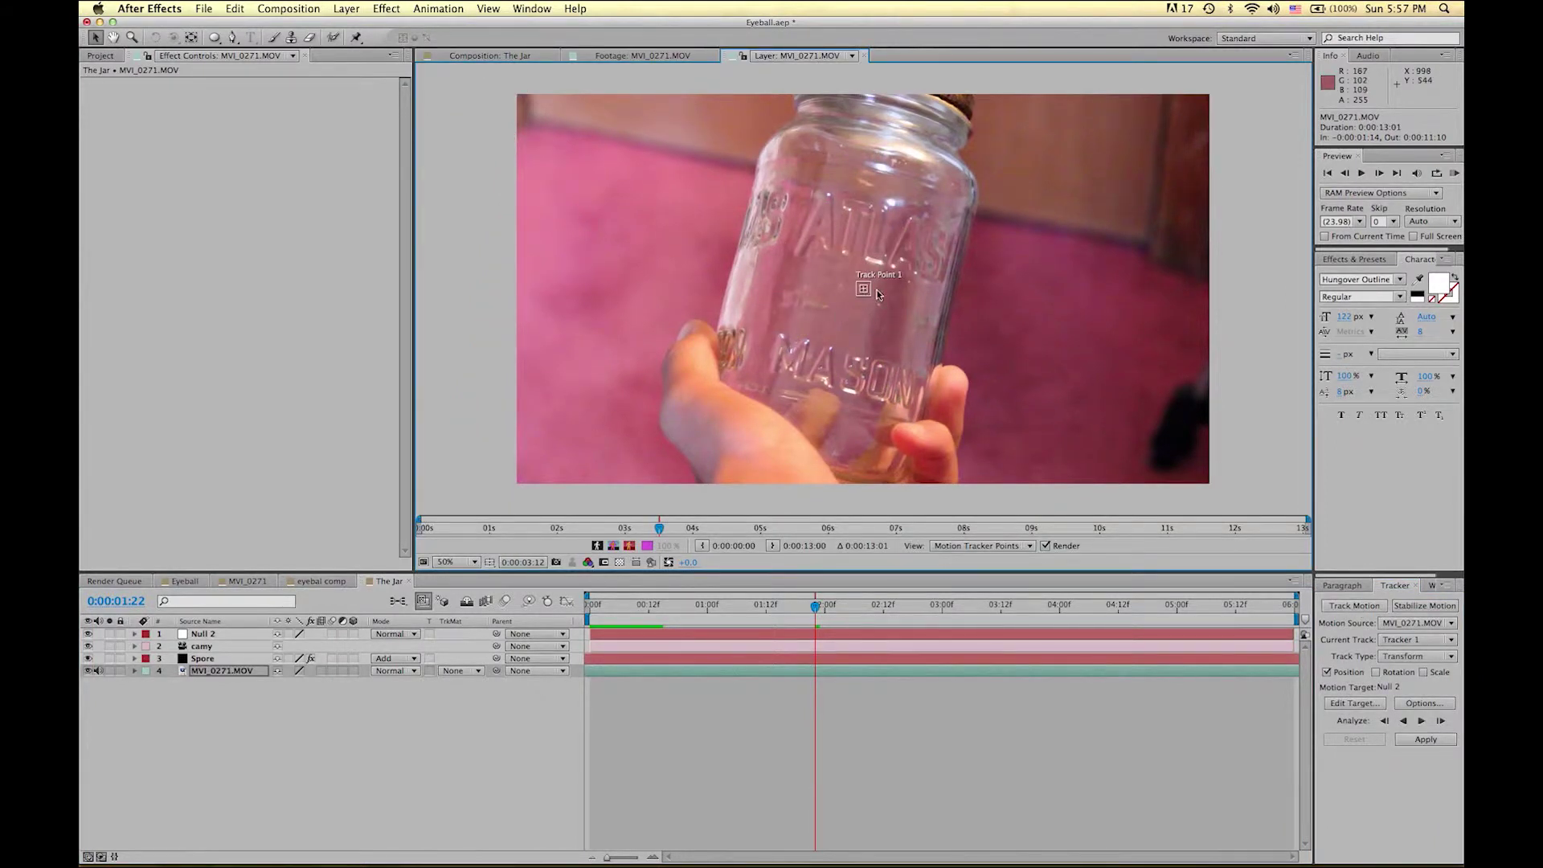
# Step: Zoom into the jar and move Track Point 1 onto a spot on the glass
pyautogui.click(132, 37)
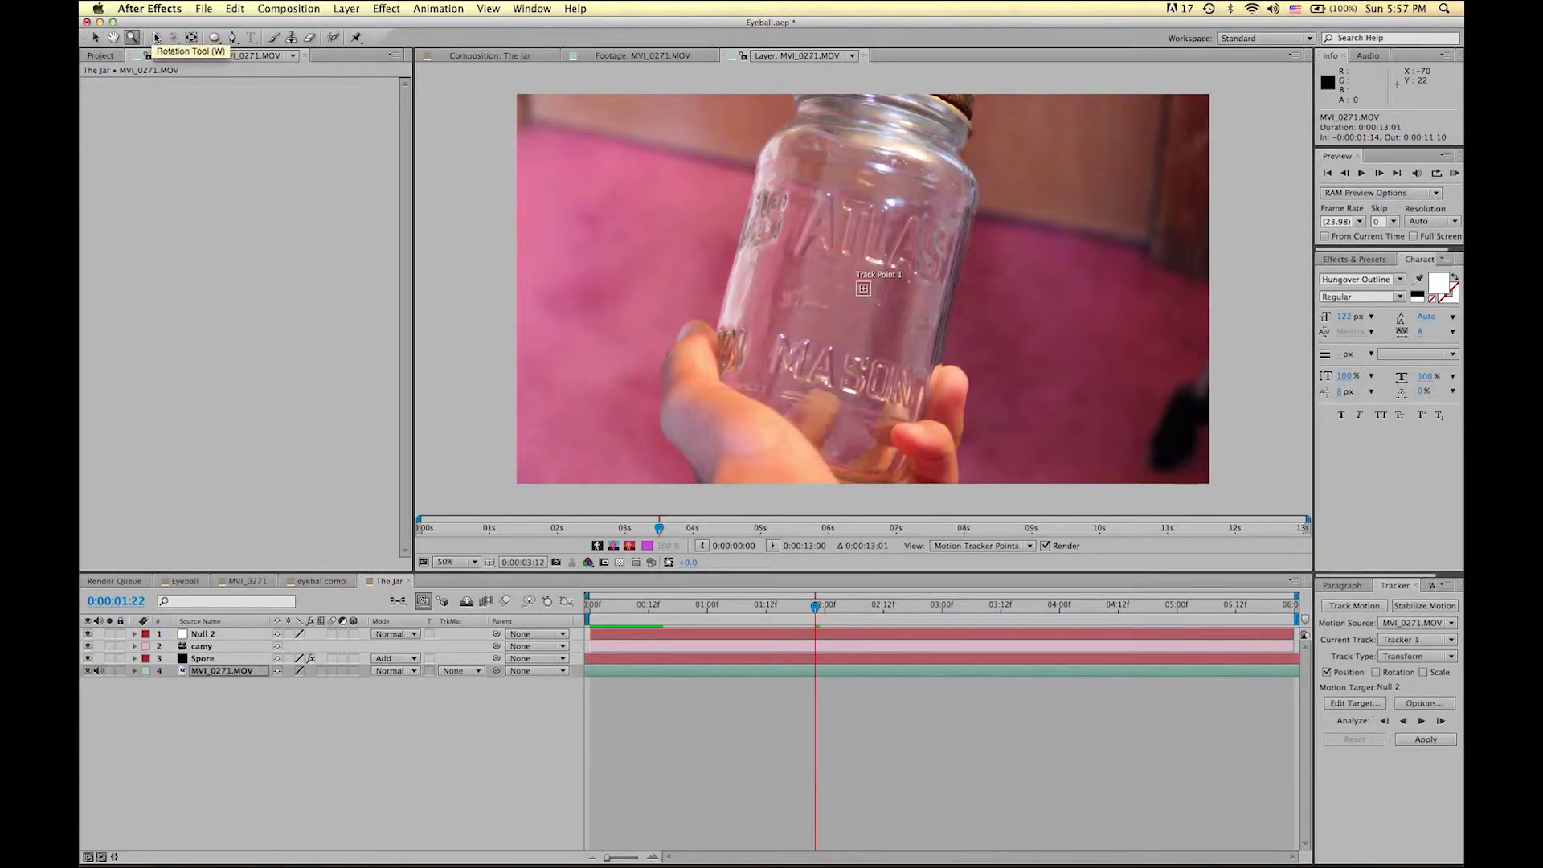
pyautogui.click(840, 298)
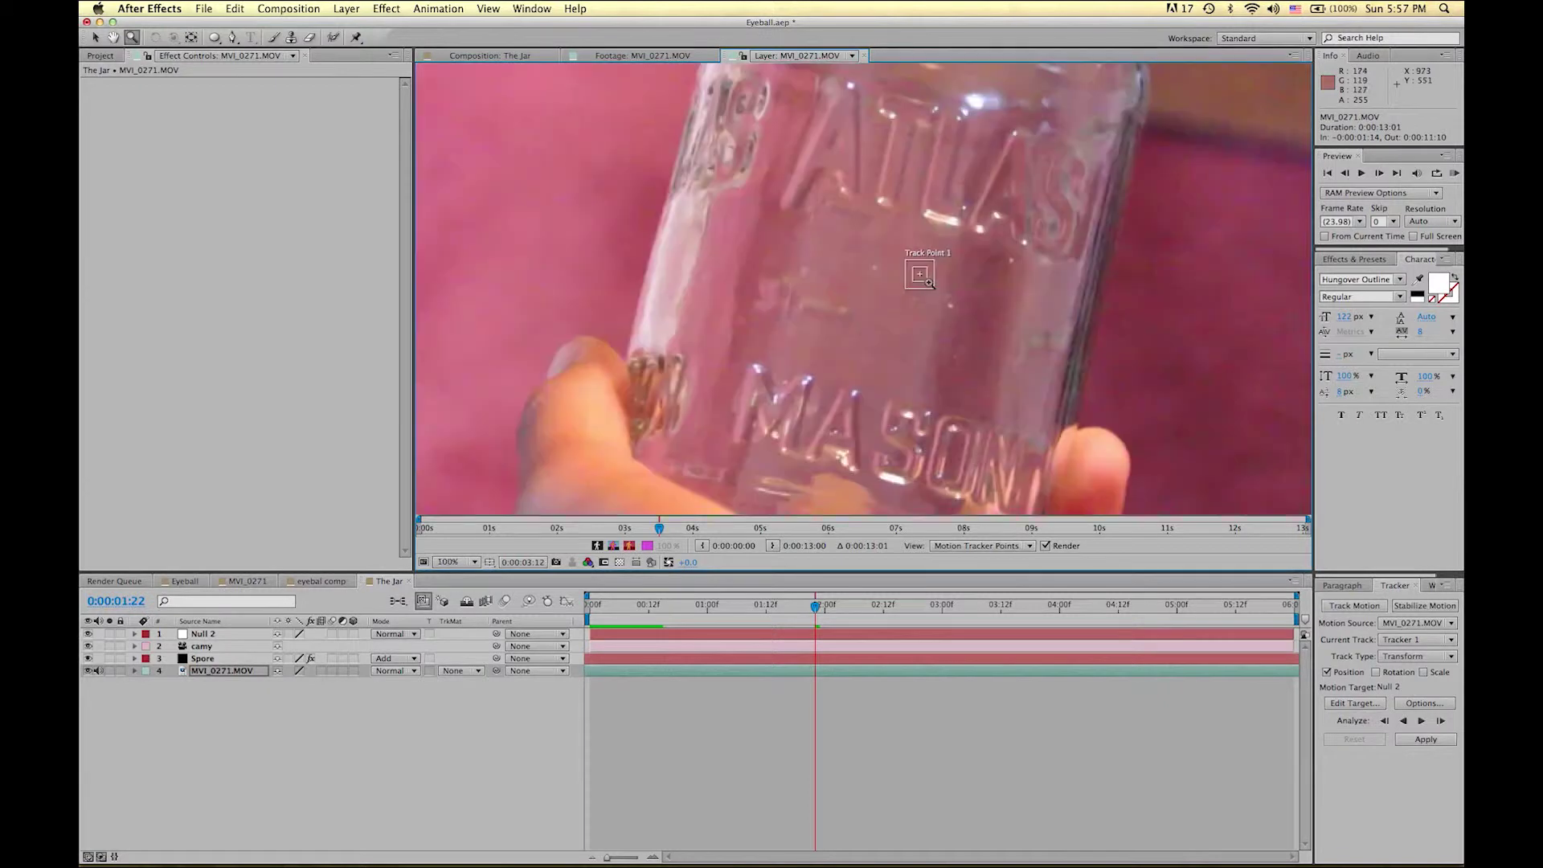
pyautogui.click(929, 283)
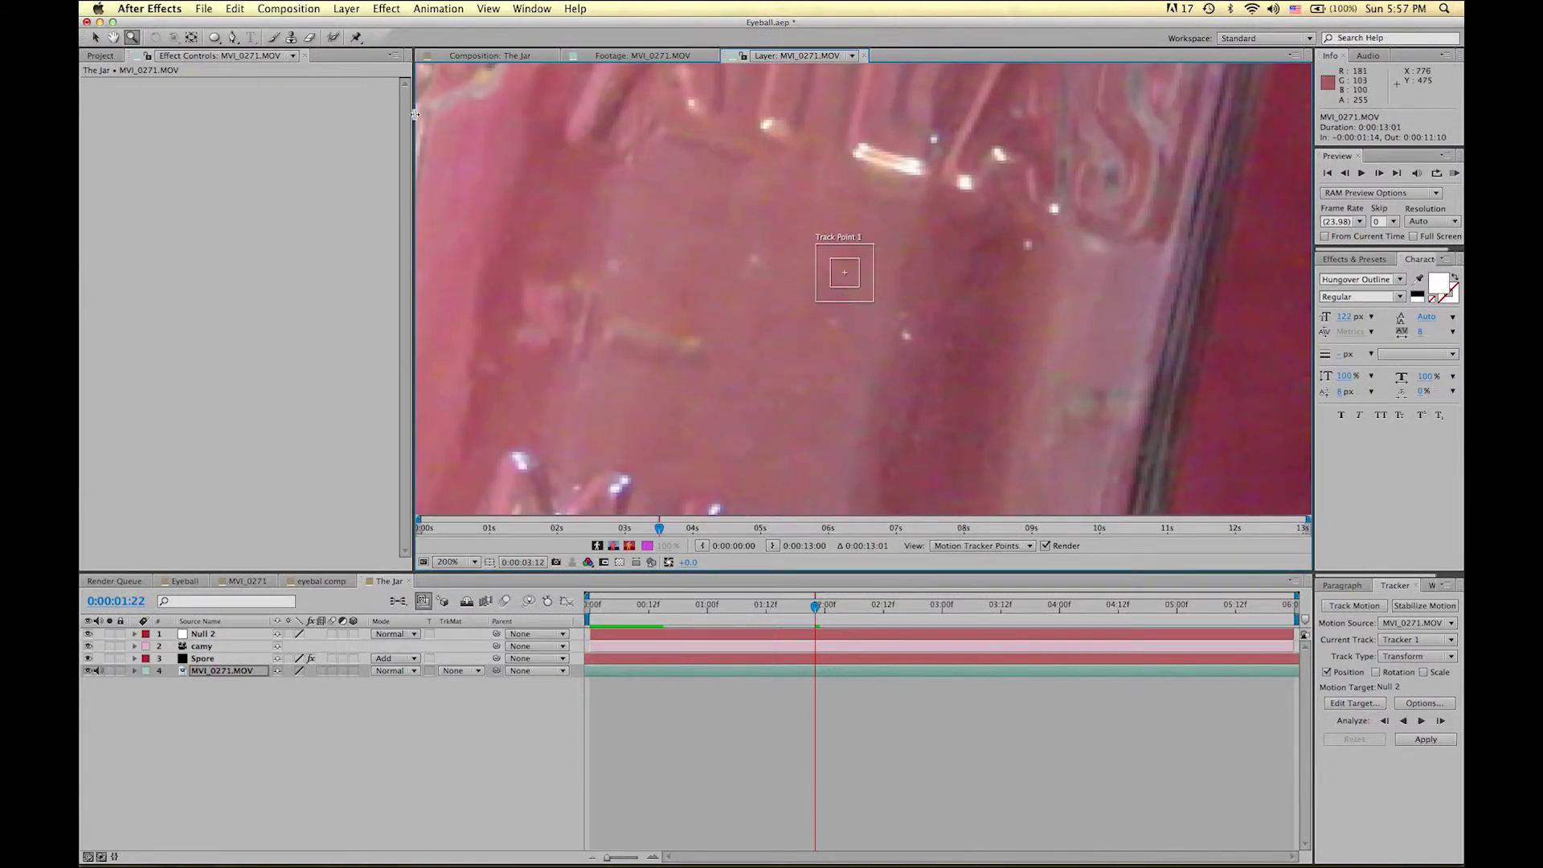
pyautogui.click(95, 37)
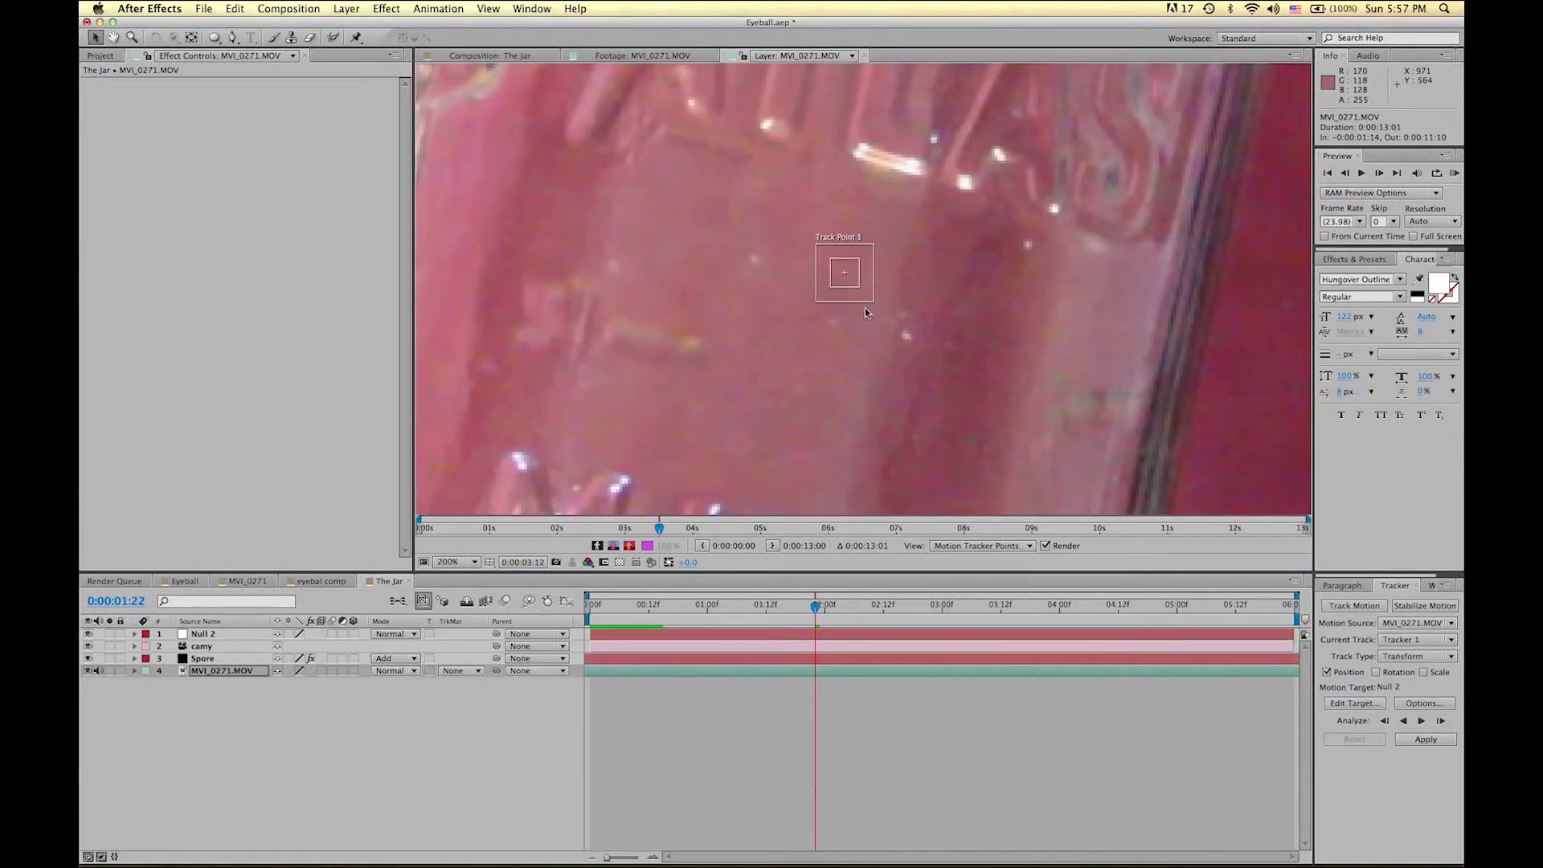
pyautogui.moveTo(861, 302); pyautogui.dragTo(706, 356)
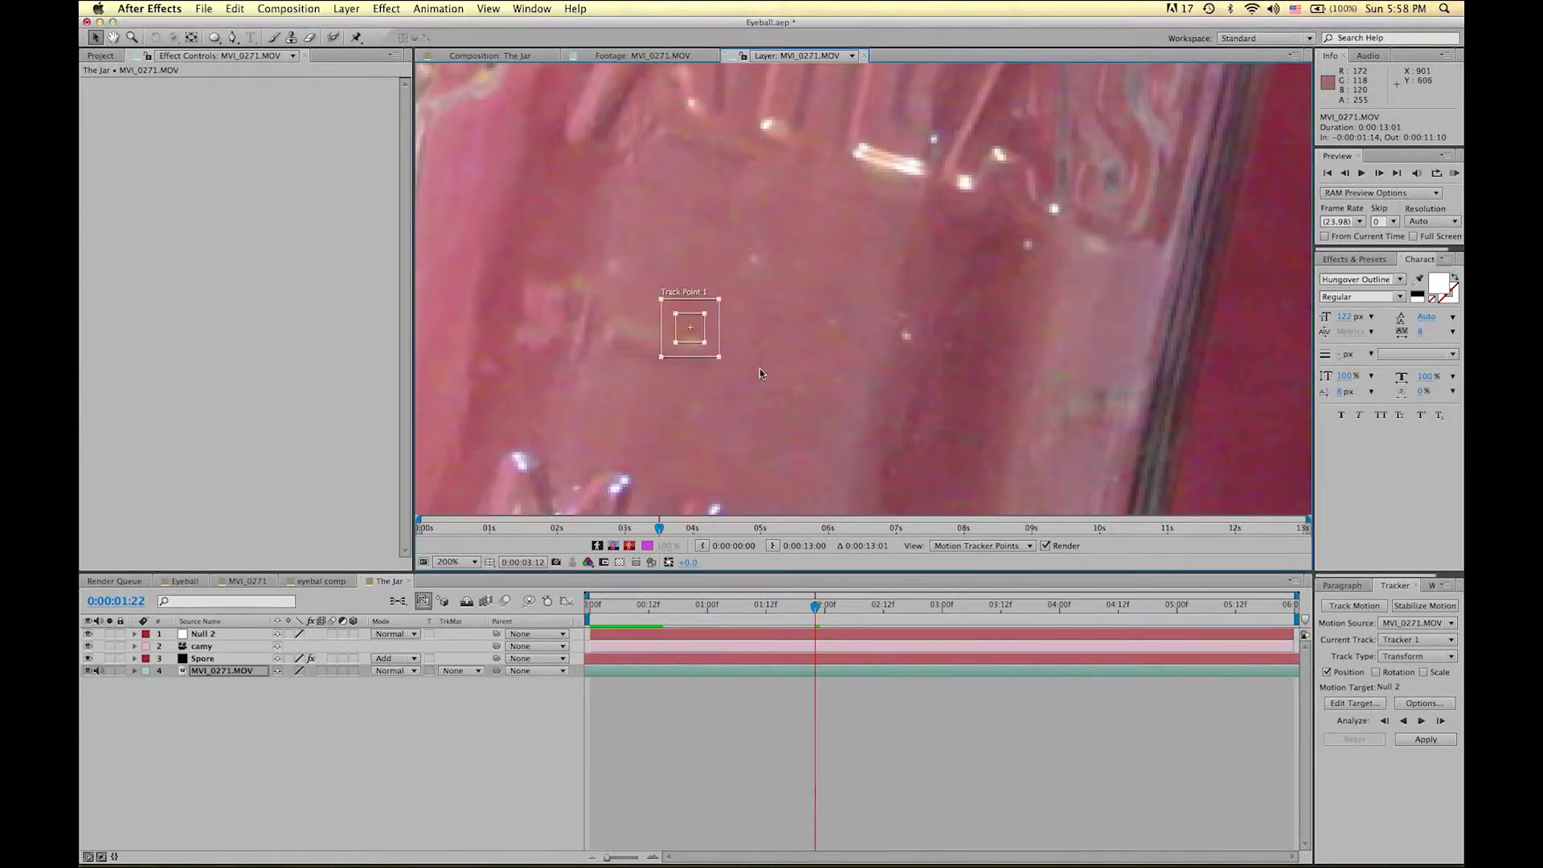
# Step: Zoom back out to the whole jar and enlarge the track point's search region
pyautogui.click(132, 37)
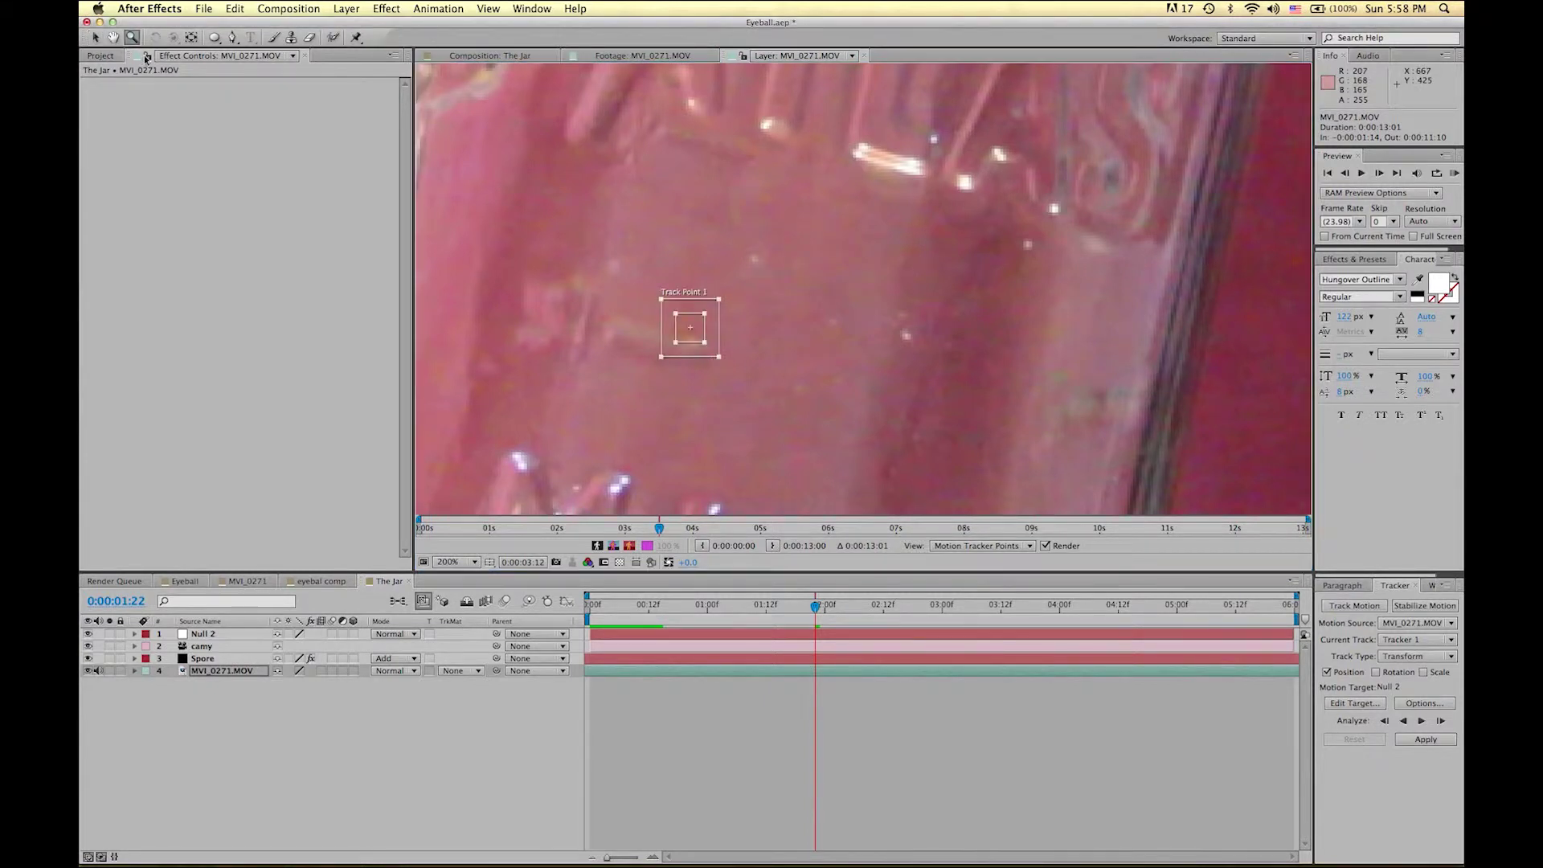
pyautogui.keyDown('alt'); pyautogui.click(739, 303); pyautogui.keyUp('alt')
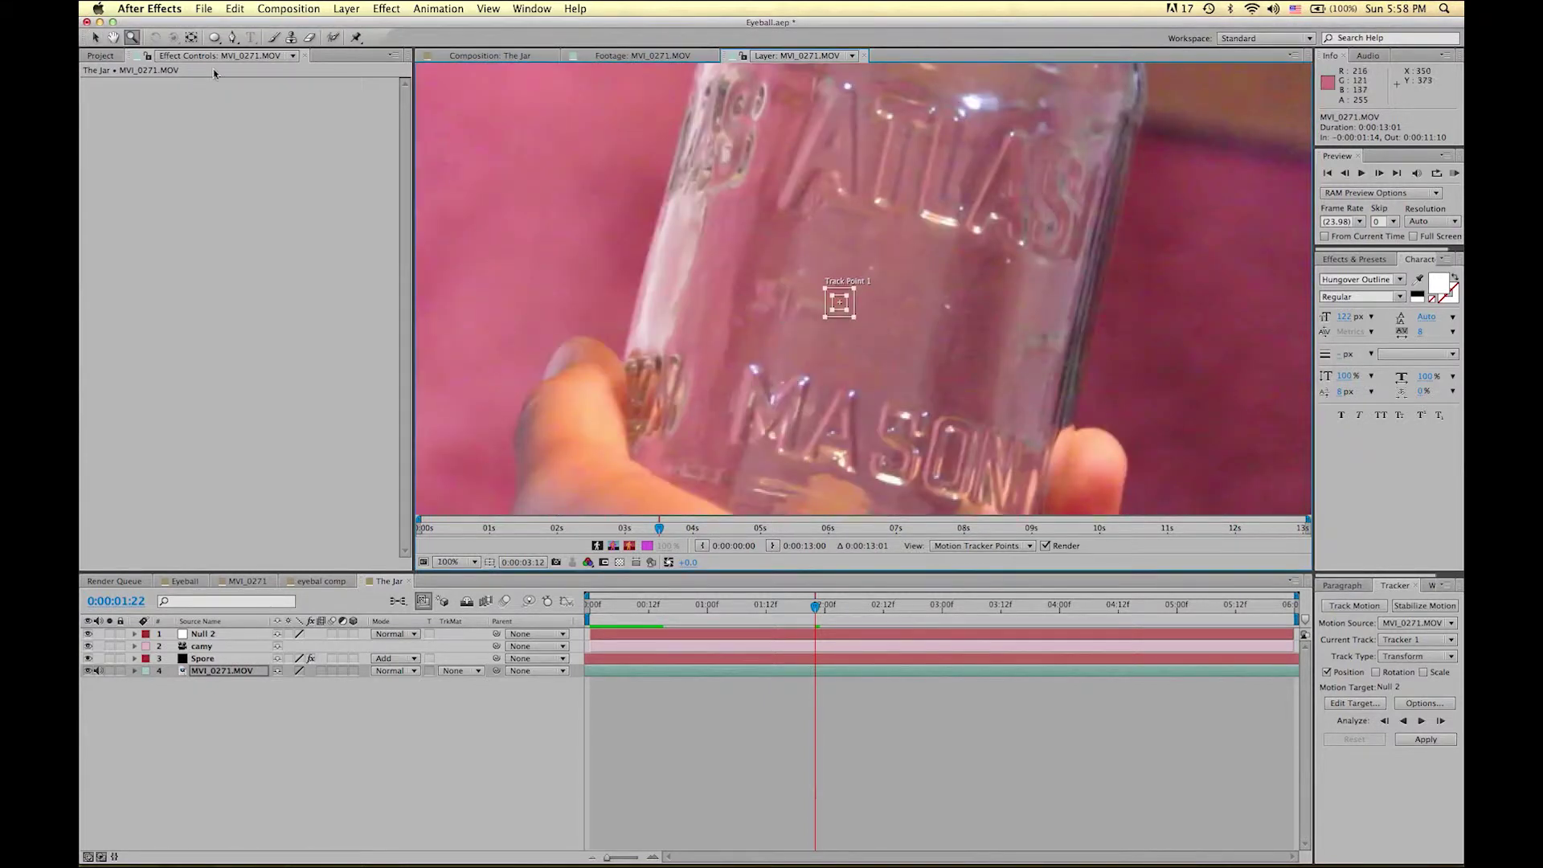
pyautogui.click(95, 37)
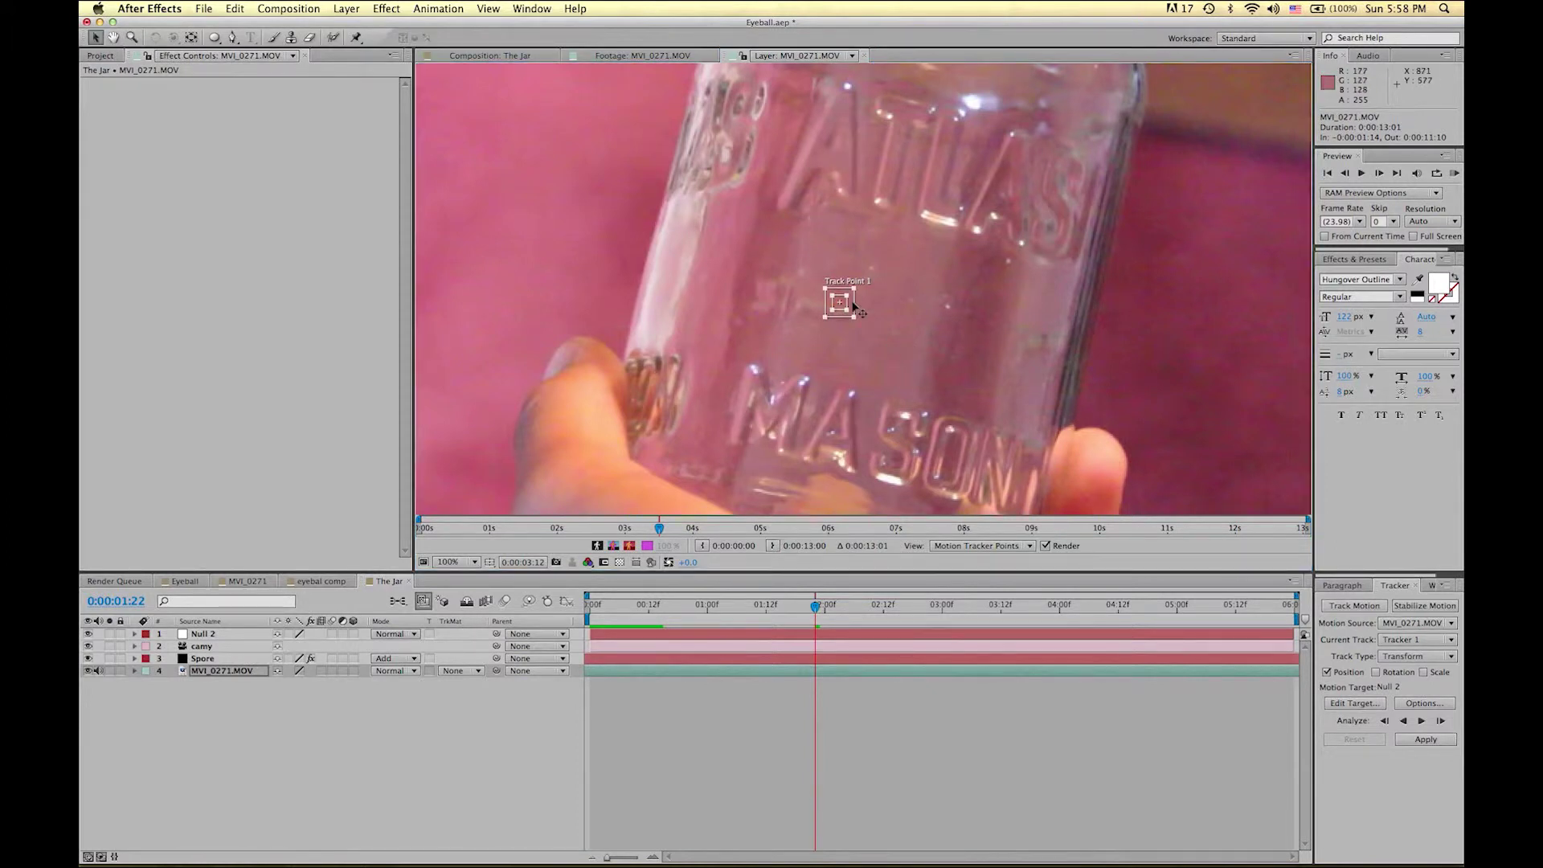
pyautogui.moveTo(853, 316)
pyautogui.mouseDown()
pyautogui.moveTo(868, 332)
pyautogui.moveTo(847, 322)
pyautogui.moveTo(803, 351)
pyautogui.moveTo(787, 336)
pyautogui.moveTo(868, 398)
pyautogui.moveTo(919, 374)
pyautogui.moveTo(941, 321)
pyautogui.moveTo(1197, 275)
pyautogui.moveTo(876, 397)
pyautogui.mouseUp()
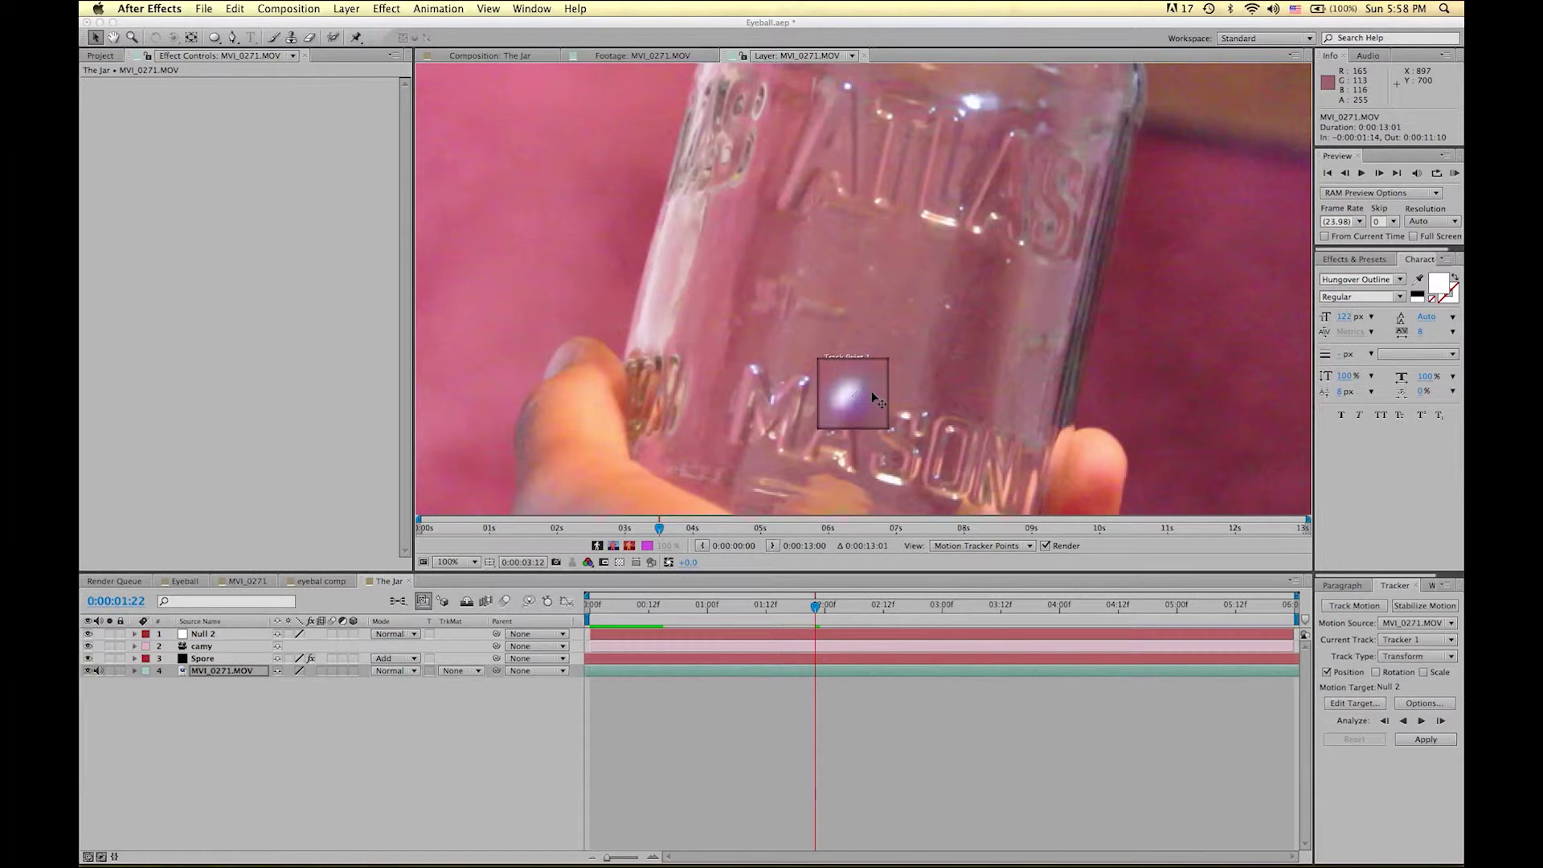
# Step: Fine-tune Track Point 1 so it settles on the embossed MASON lettering
pyautogui.moveTo(873, 391); pyautogui.dragTo(872, 390)
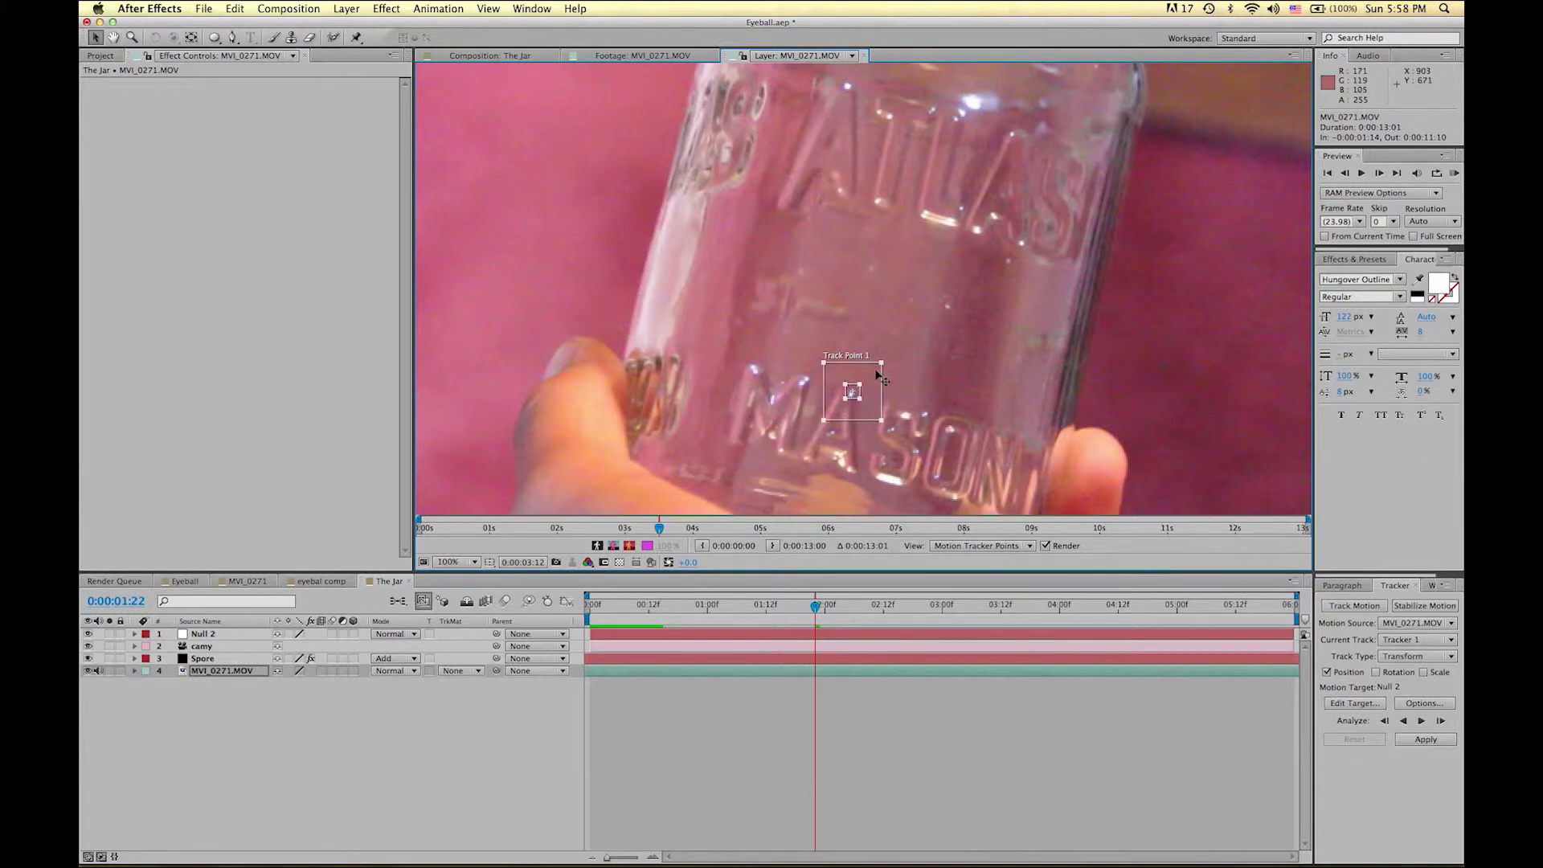
pyautogui.moveTo(863, 397); pyautogui.dragTo(858, 395)
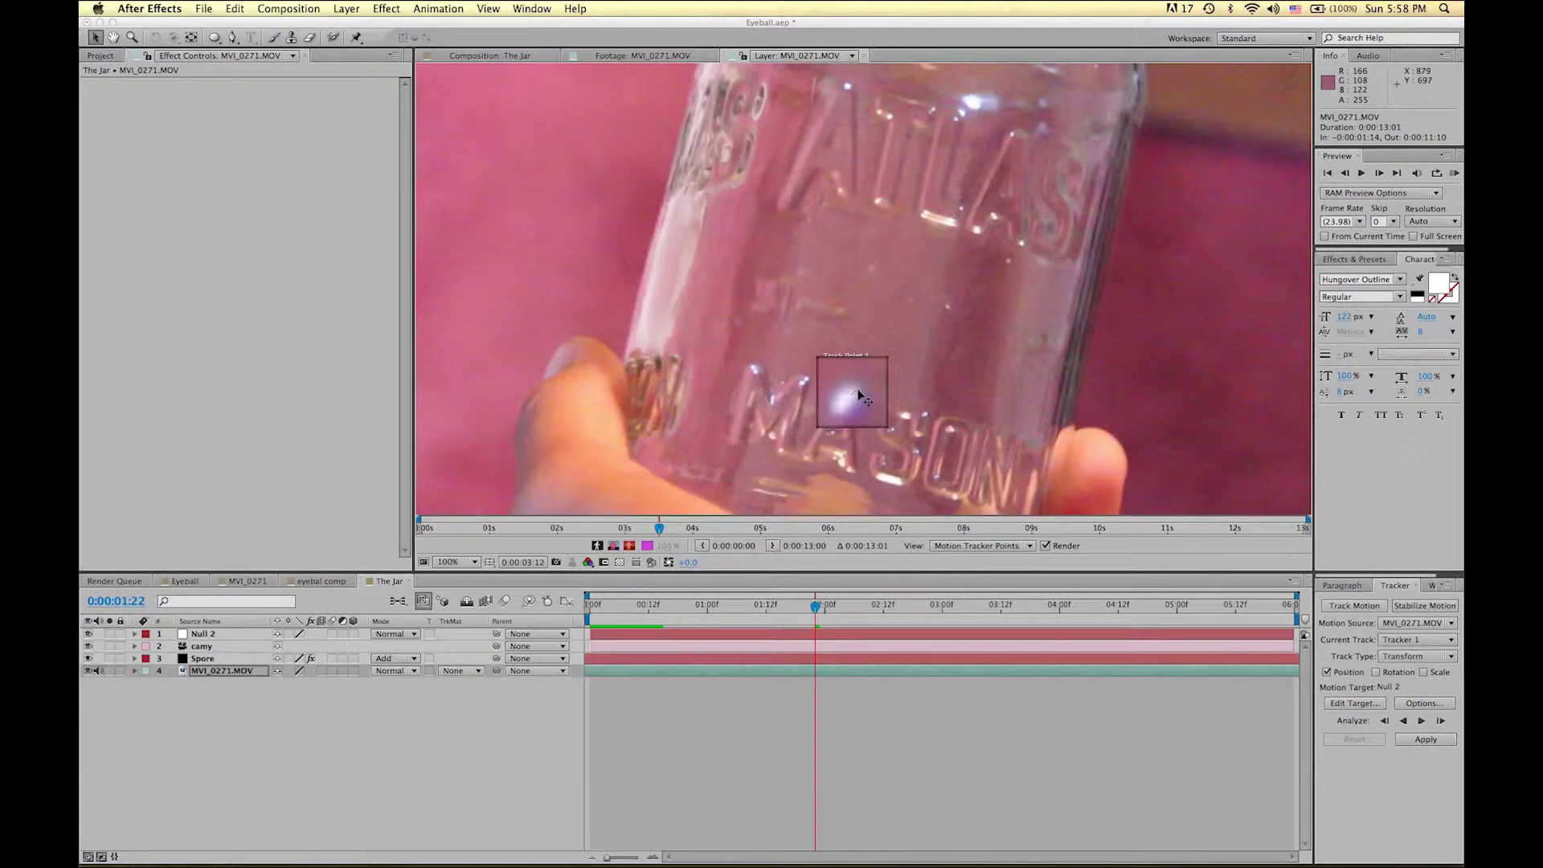
pyautogui.moveTo(858, 394); pyautogui.dragTo(858, 394)
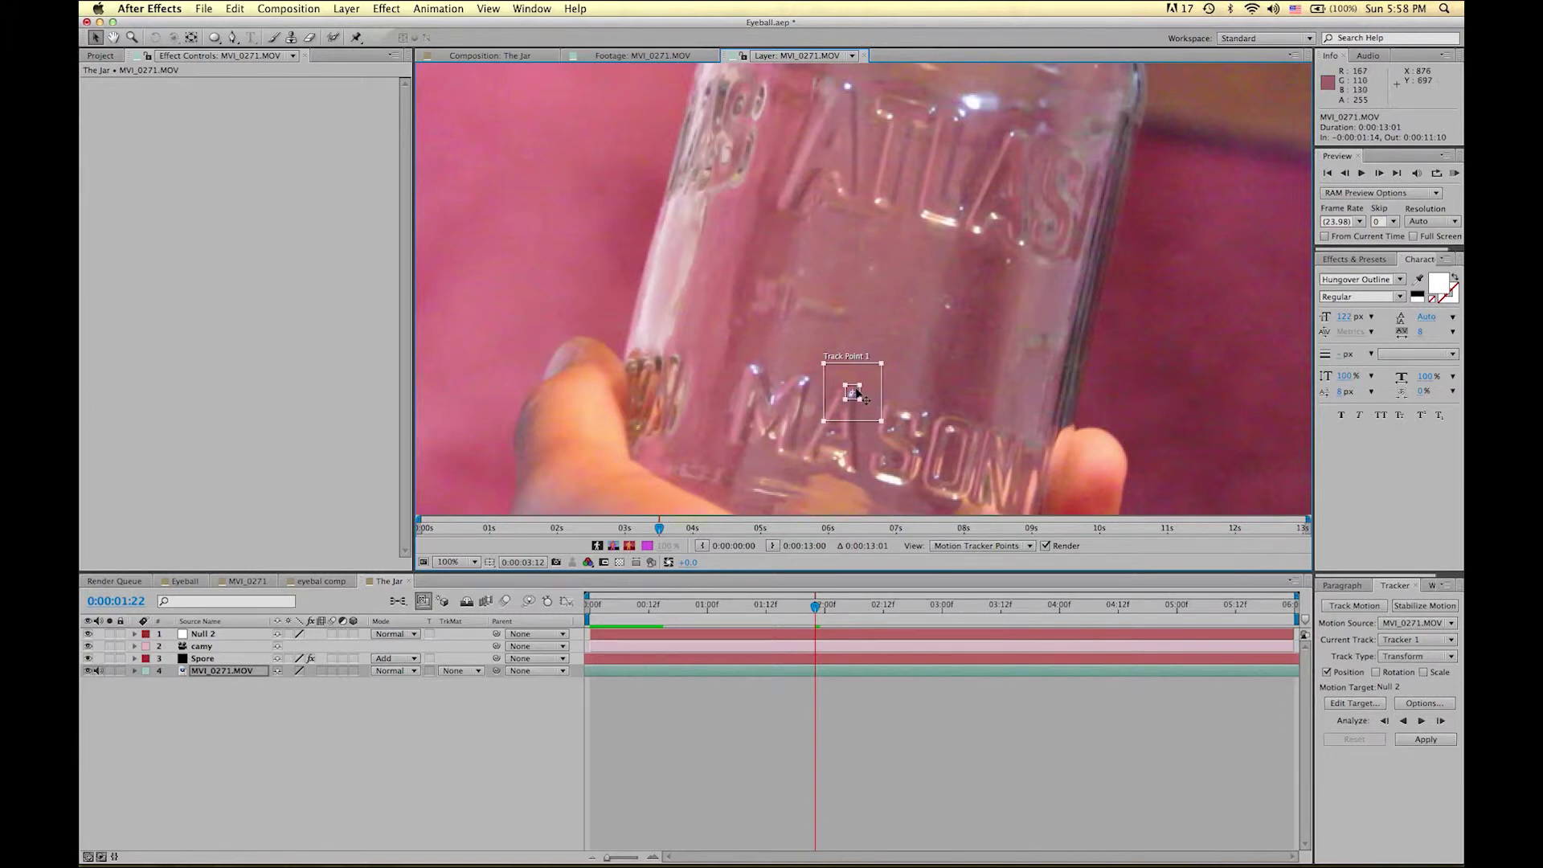
# Step: Run a backward analysis of Track Point 1, then stop it
pyautogui.click(1384, 721)
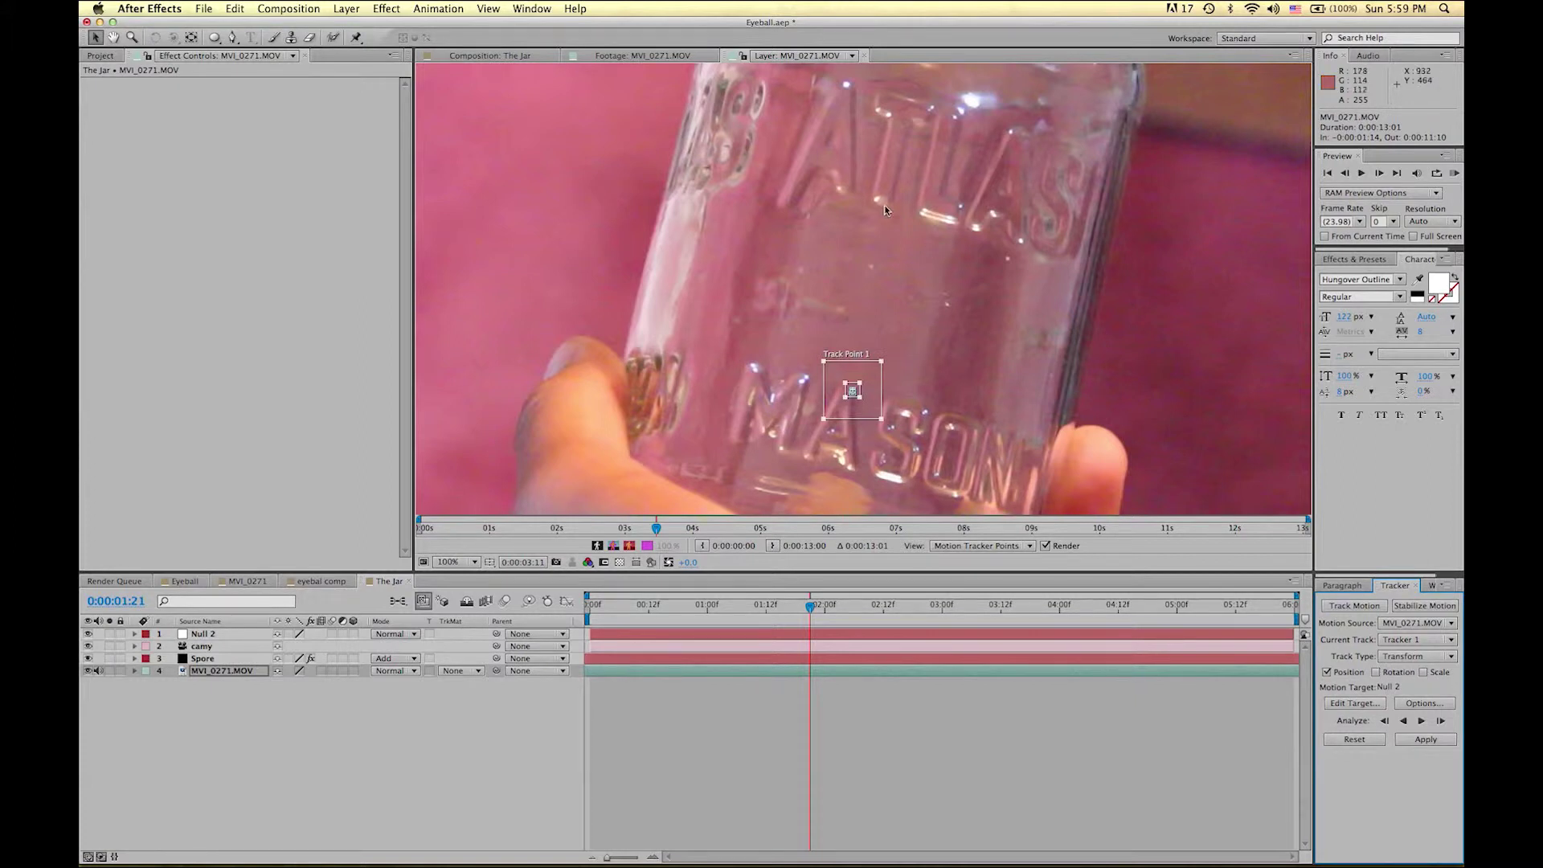
pyautogui.click(1403, 721)
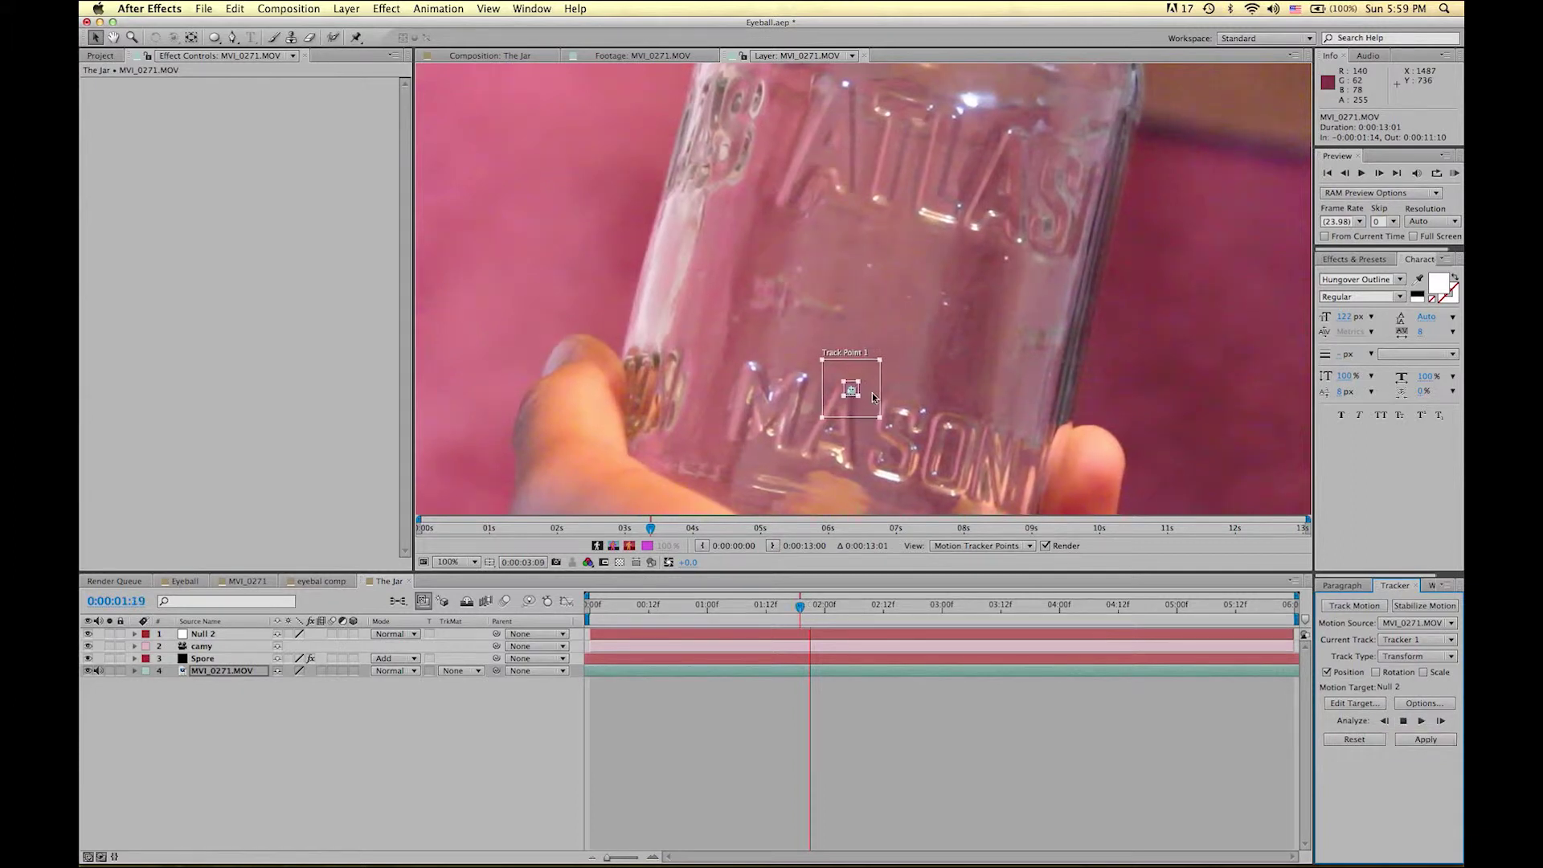
pyautogui.click(1403, 721)
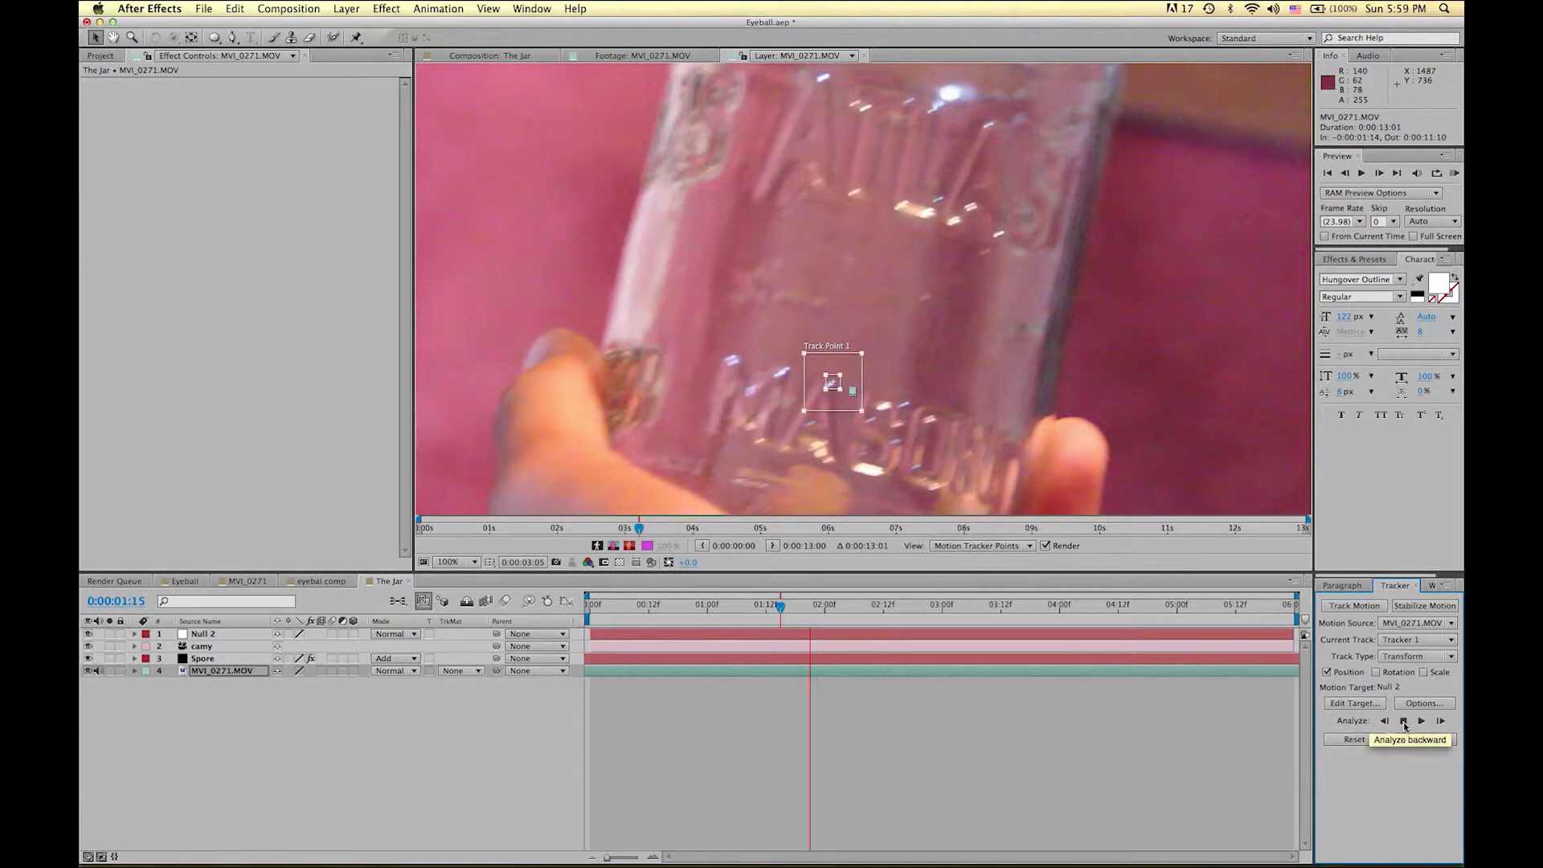
# Step: Track the point backward one frame at a time over several frames
pyautogui.click(1384, 720)
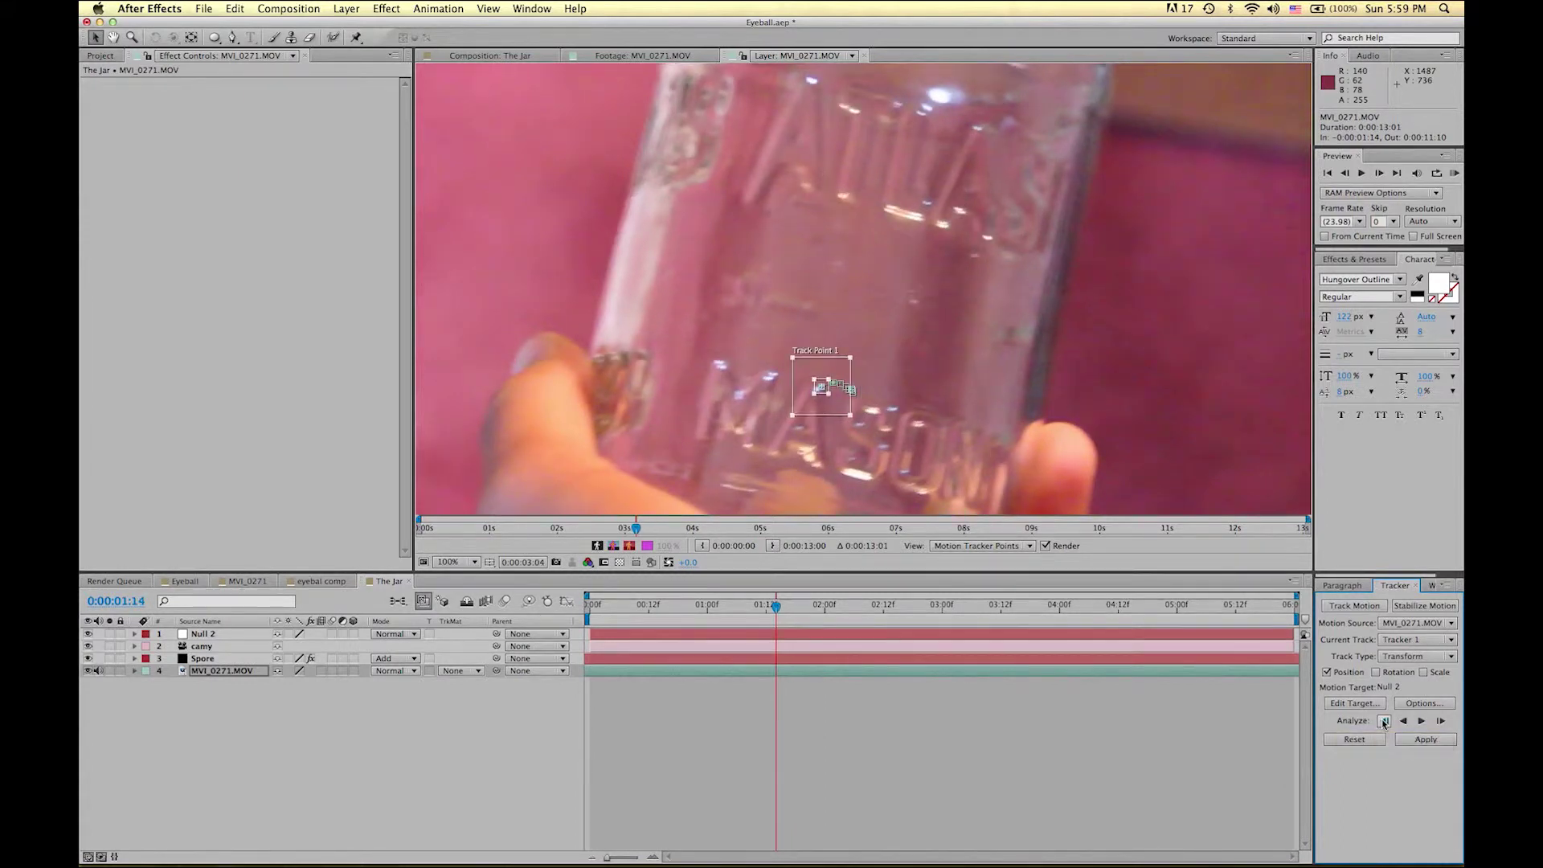
pyautogui.click(1384, 721)
pyautogui.click(1384, 721)
pyautogui.click(1383, 721)
pyautogui.click(1383, 721)
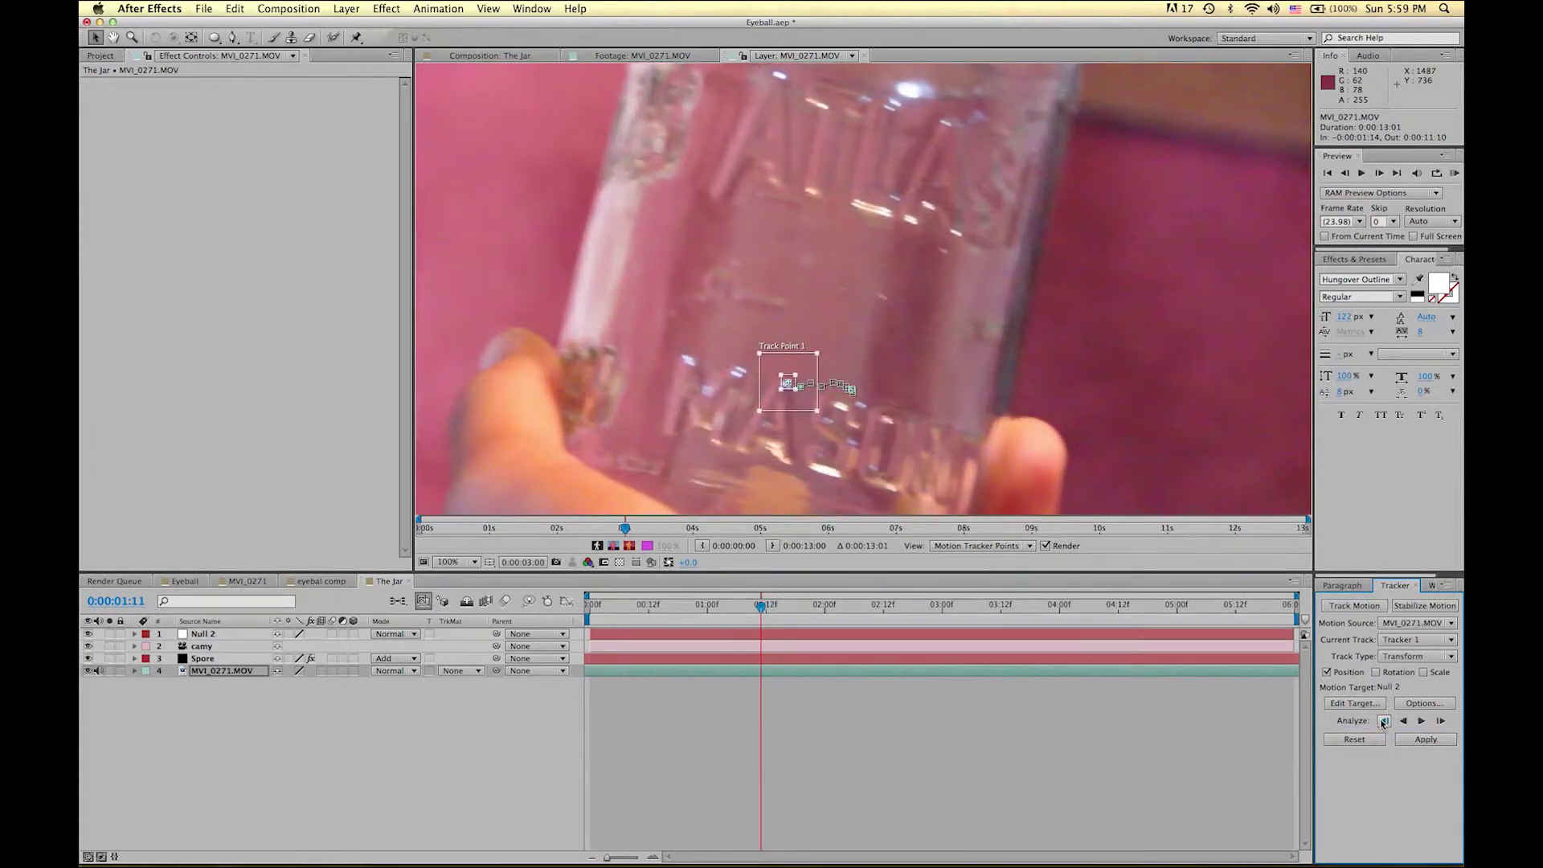
pyautogui.click(1383, 721)
pyautogui.click(1383, 721)
pyautogui.click(1404, 722)
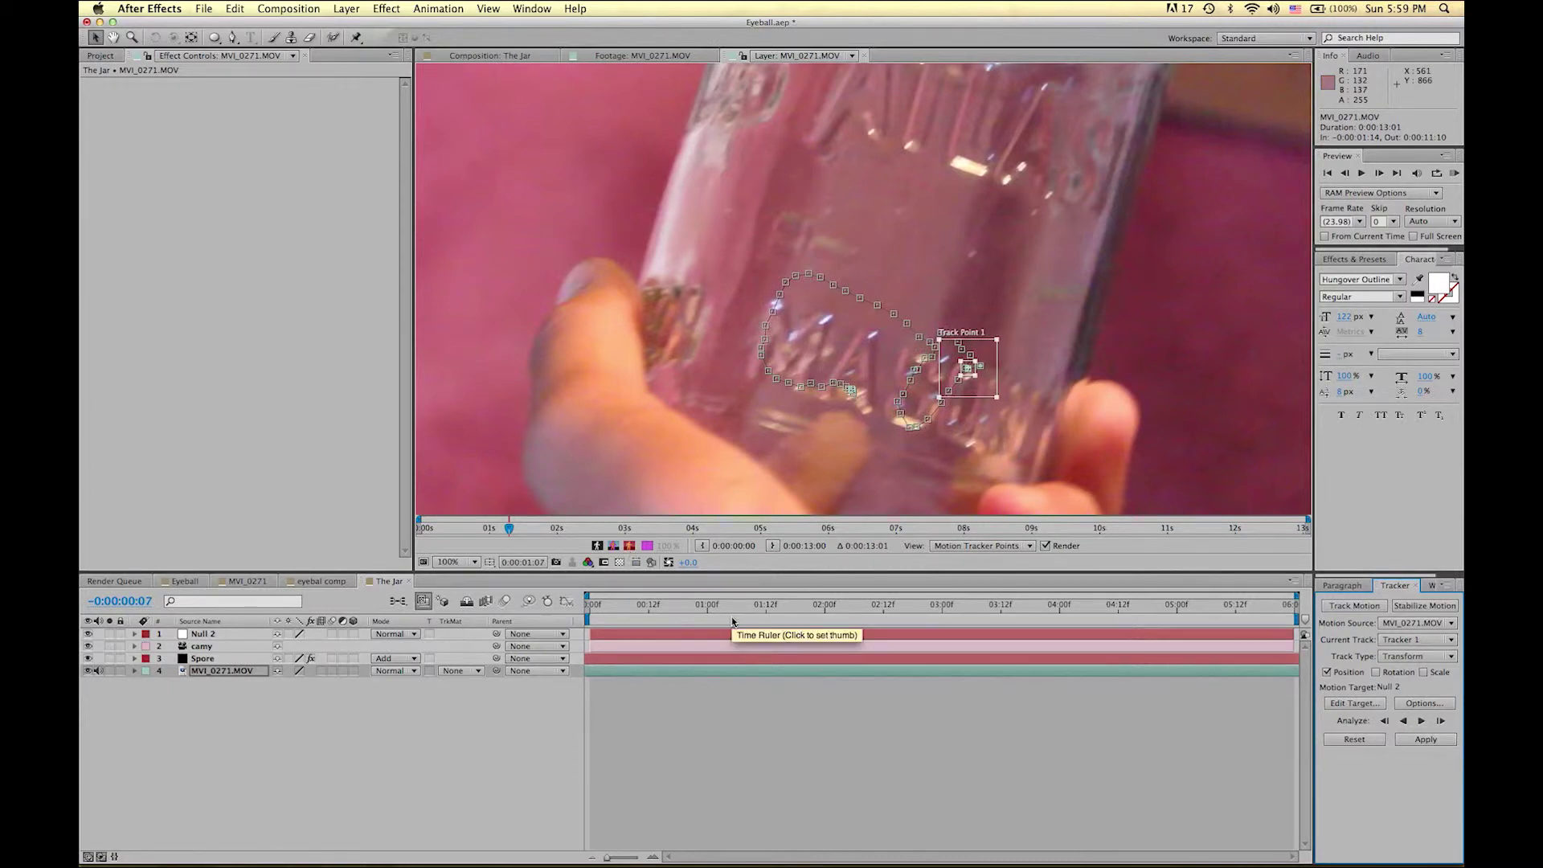
# Step: Review the track by playing the footage and stepping frames back and forth
pyautogui.press('space')
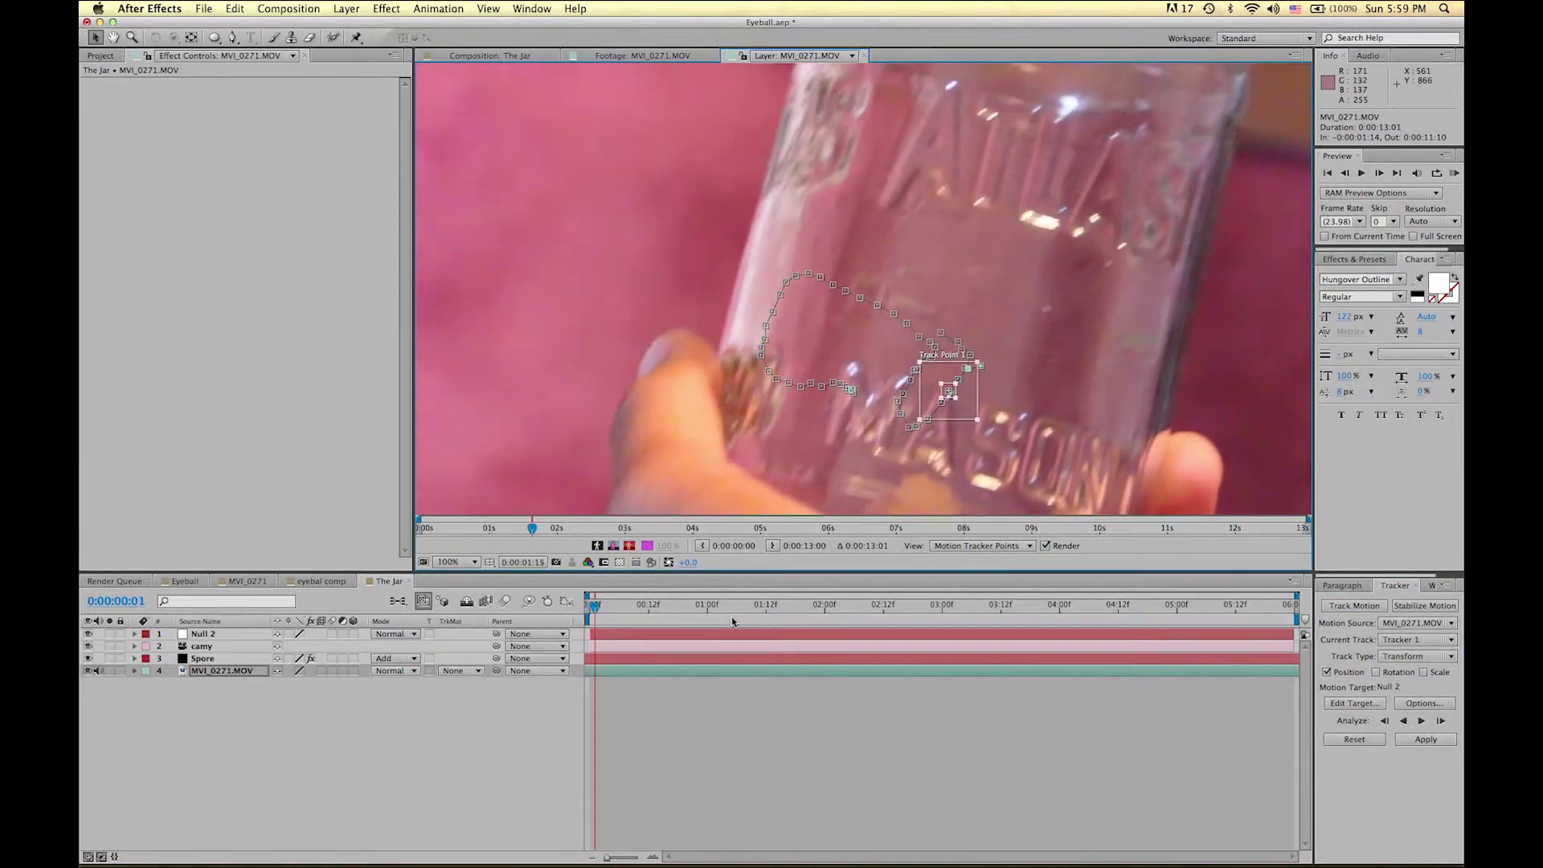
pyautogui.press('pageup')
pyautogui.press('pageup')
pyautogui.press('pageup')
pyautogui.press('pageup')
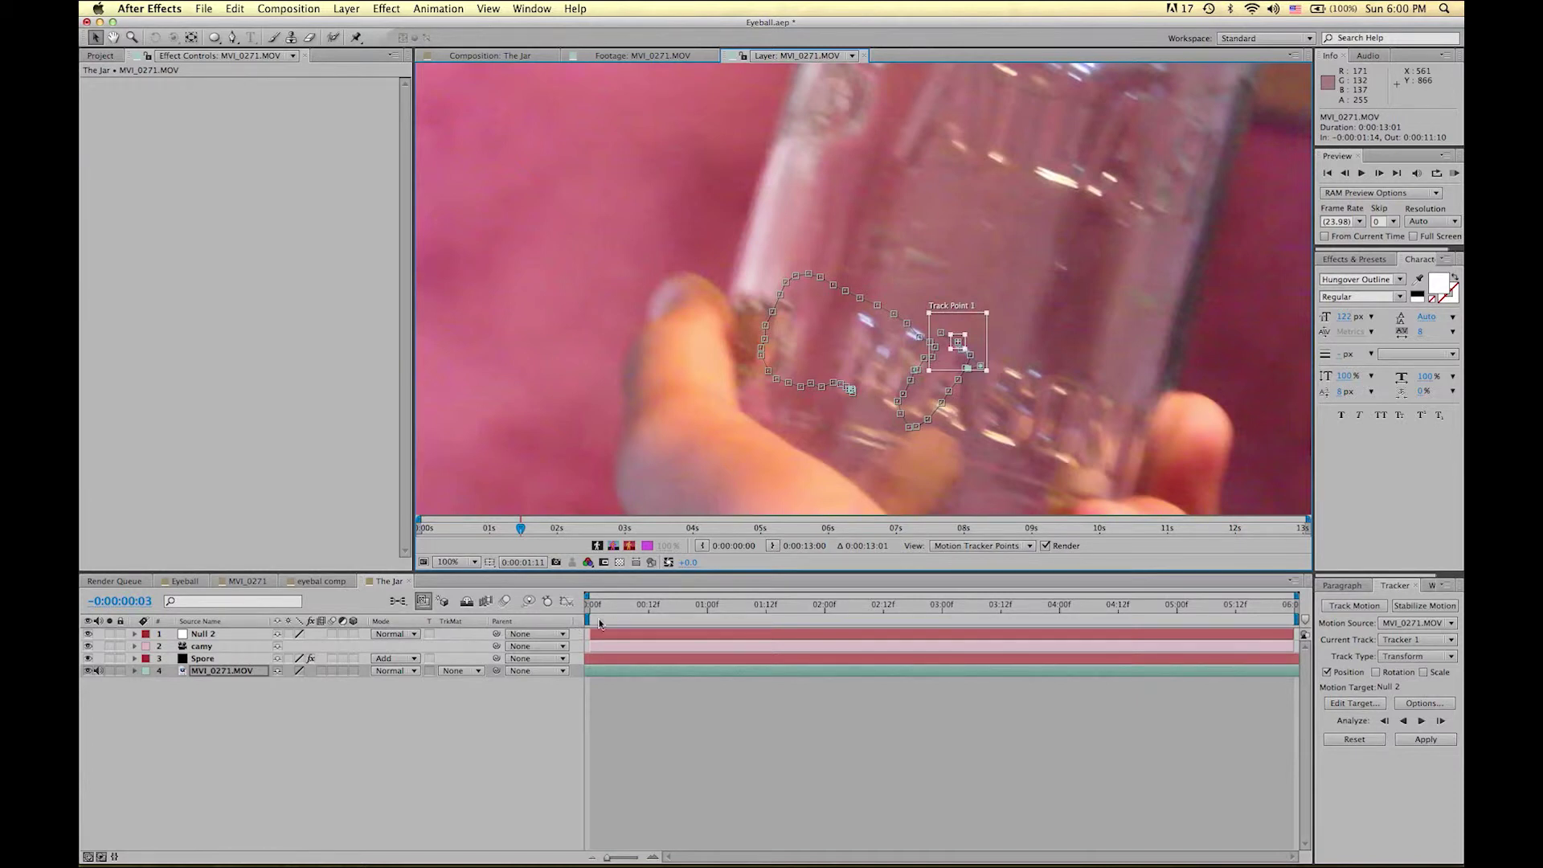
pyautogui.press('pagedown')
pyautogui.press('pagedown')
pyautogui.press('pagedown')
pyautogui.press('pagedown')
pyautogui.press('pageup')
pyautogui.press('pageup')
pyautogui.press('pageup')
pyautogui.press('pageup')
pyautogui.press('pageup')
pyautogui.press('pagedown')
pyautogui.press('pagedown')
pyautogui.press('pagedown')
pyautogui.press('pagedown')
pyautogui.press('pagedown')
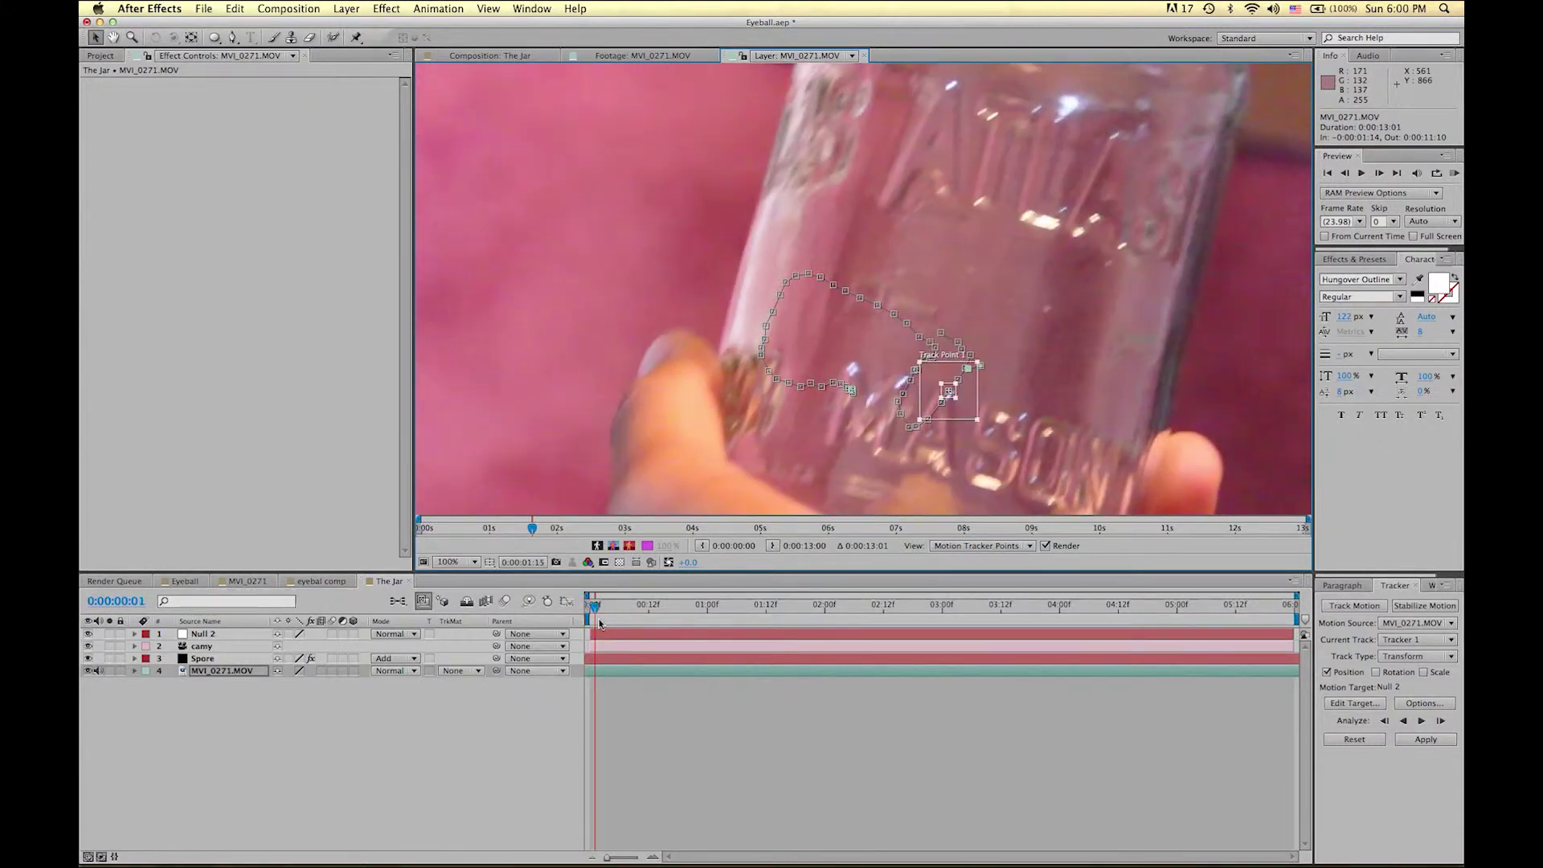
pyautogui.press('pageup')
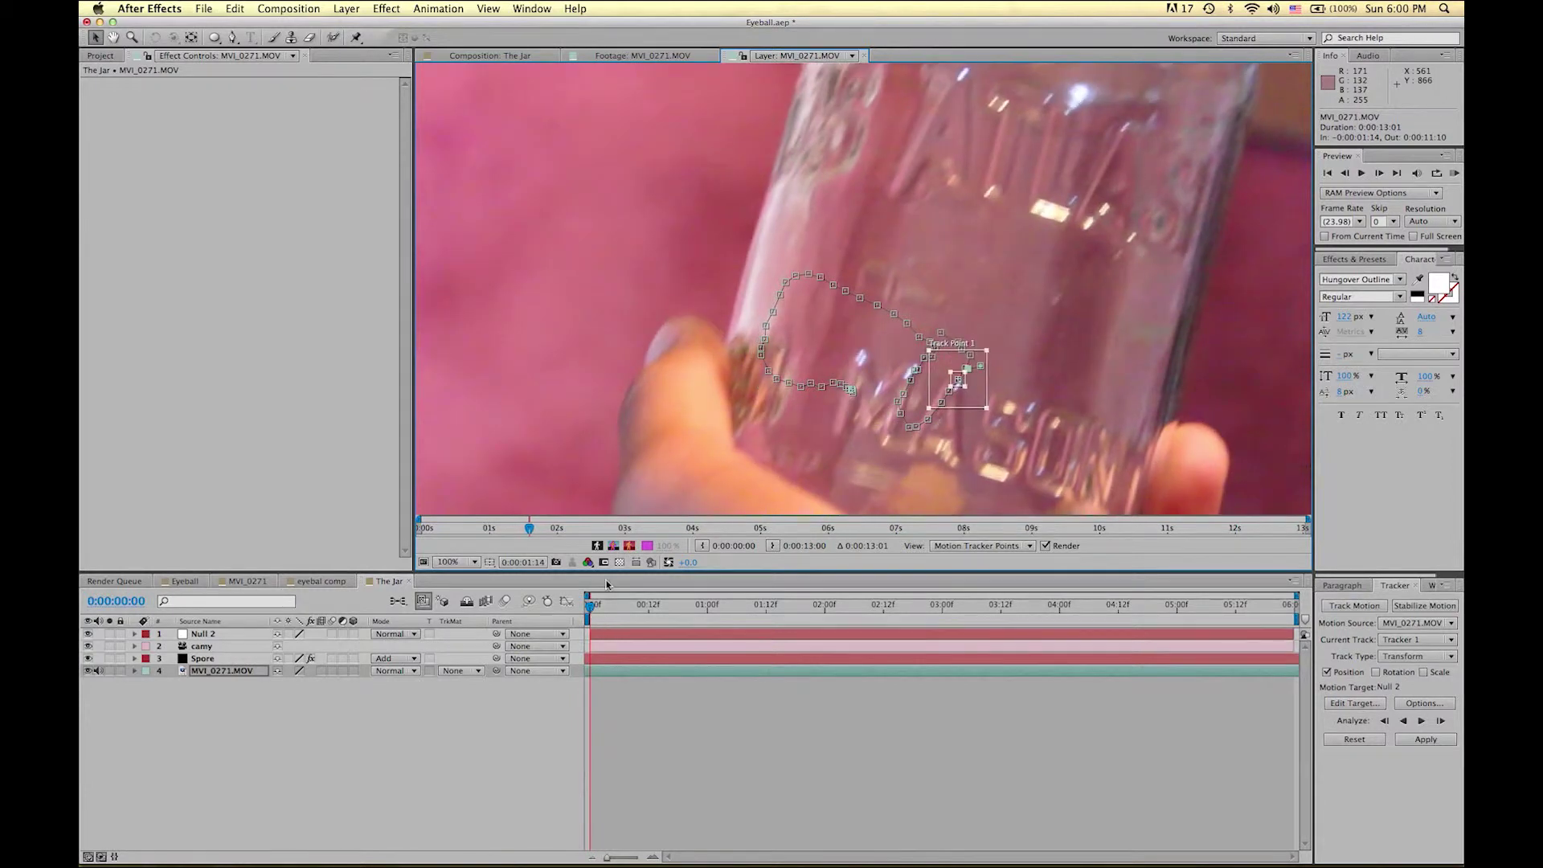
pyautogui.press('space')
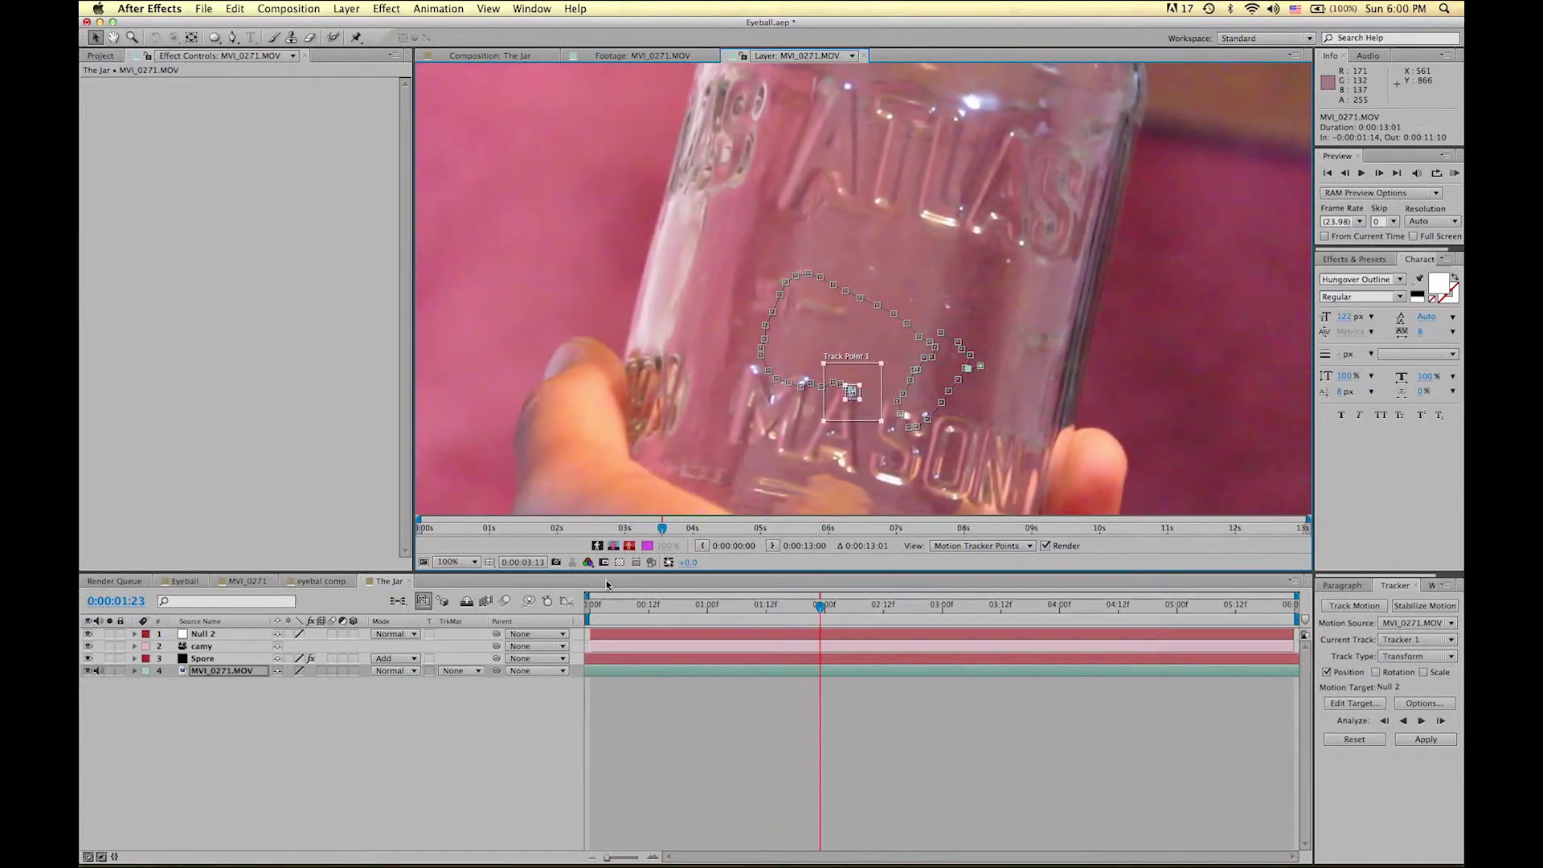
pyautogui.press('pageup')
pyautogui.press('pageup')
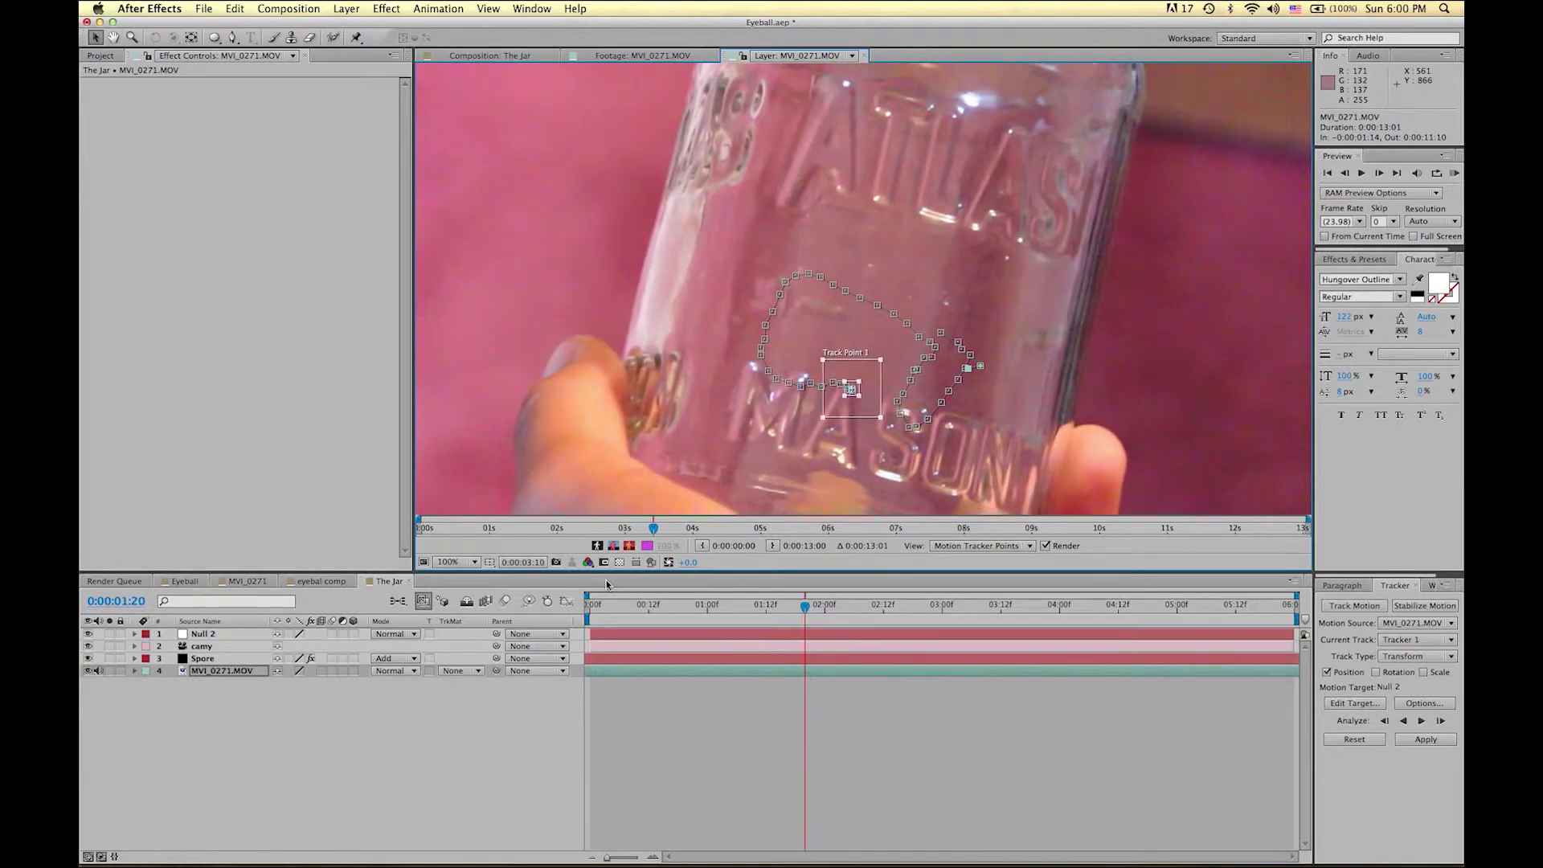
# Step: Analyze Track Point 1 forward, stop it, and step back to before the drift
pyautogui.click(1422, 721)
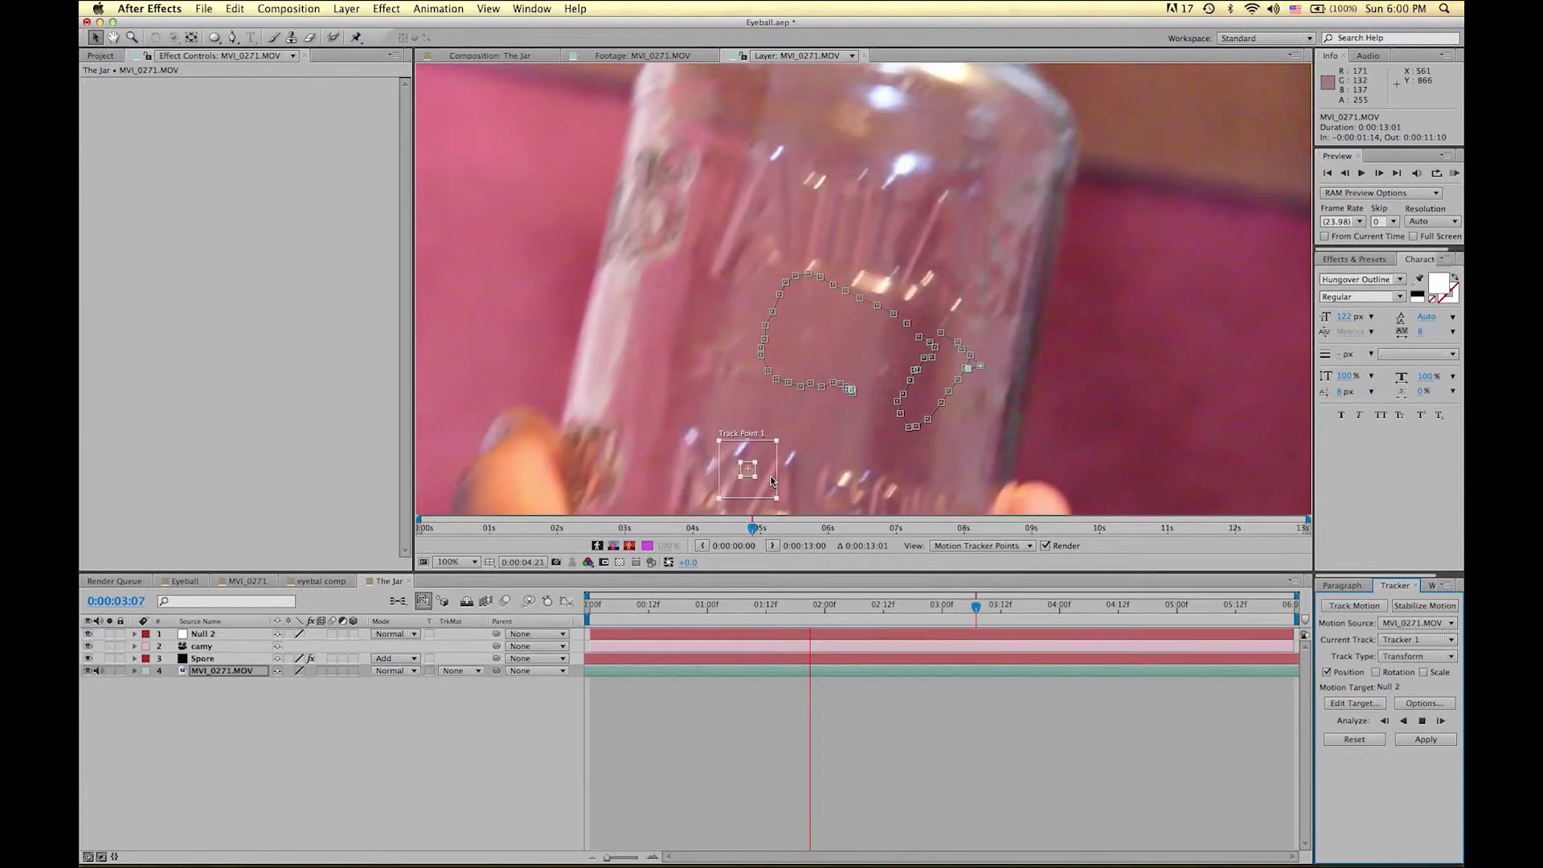
pyautogui.press('Escape')
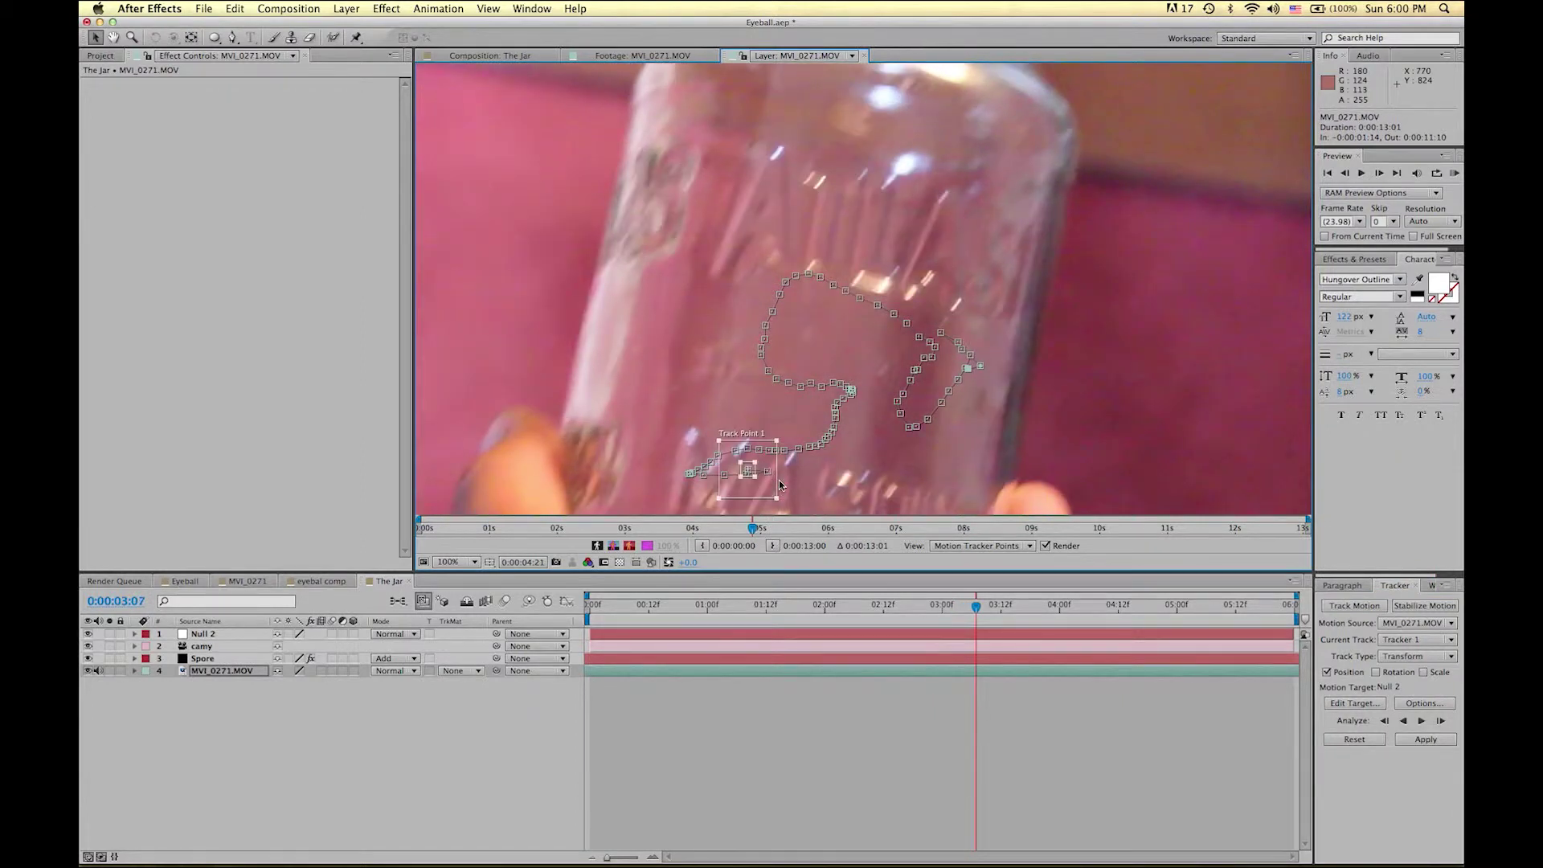
pyautogui.press('pageup')
pyautogui.press('pageup')
pyautogui.press('pageup')
pyautogui.press('pageup')
pyautogui.press('pageup')
pyautogui.press('pageup')
pyautogui.press('pageup')
pyautogui.press('pageup')
pyautogui.press('pageup')
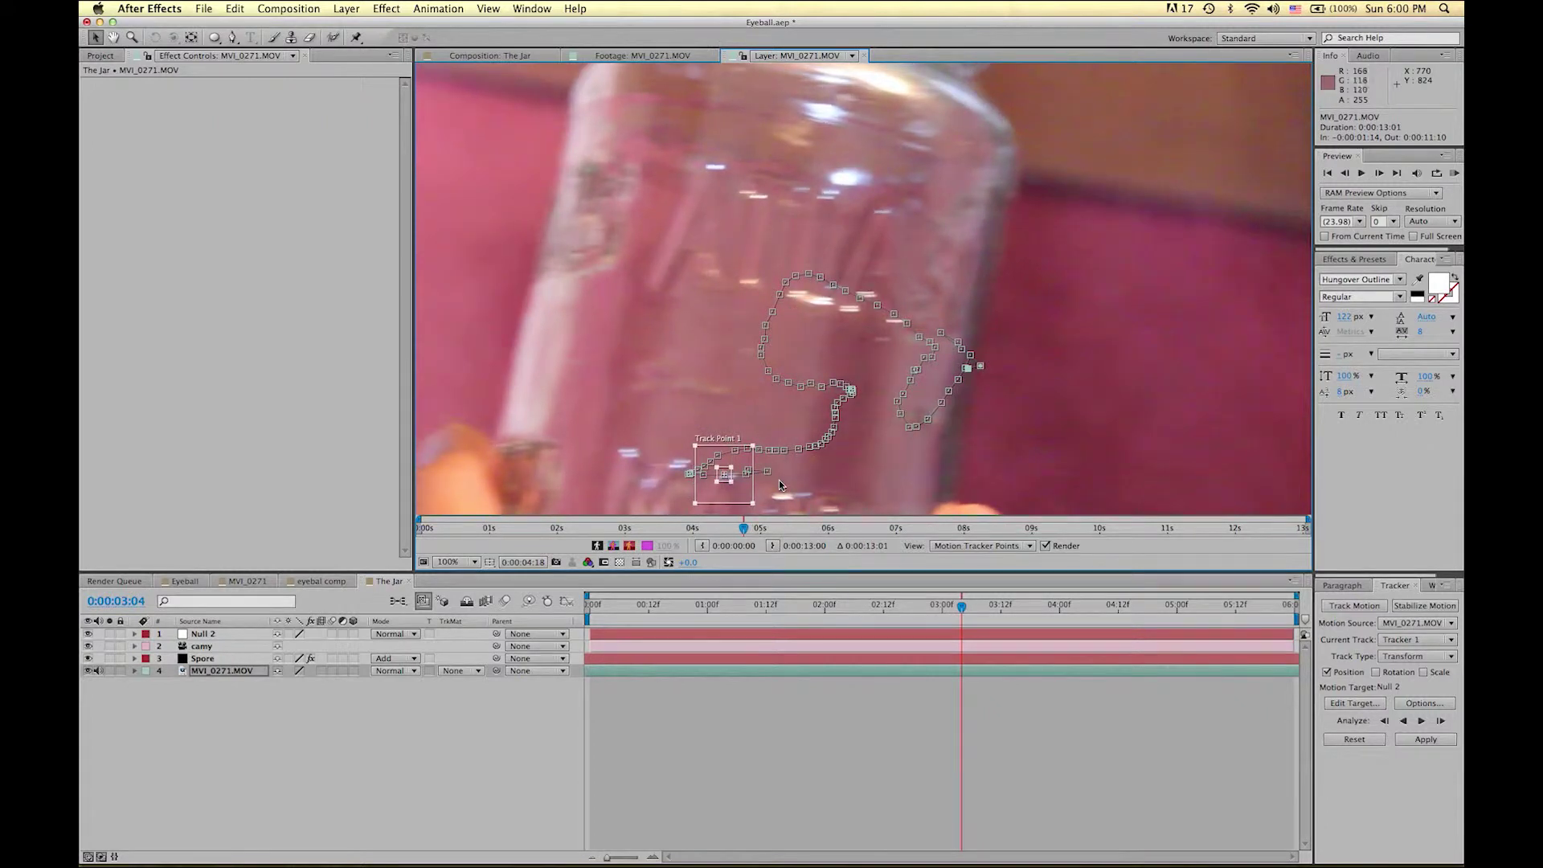
pyautogui.press('pagedown')
pyautogui.press('pagedown')
pyautogui.press('pagedown')
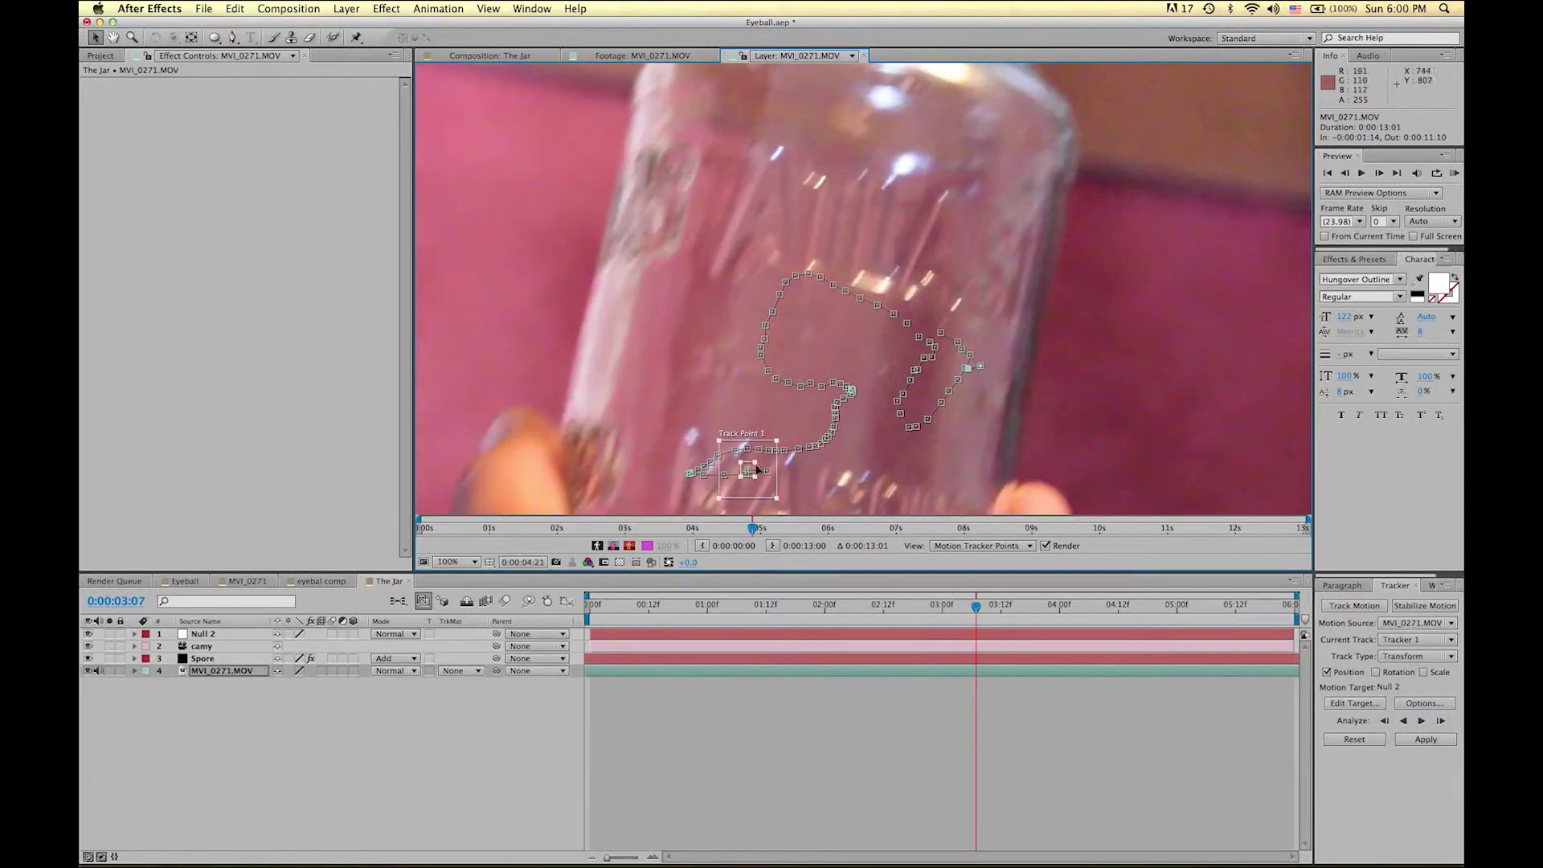
# Step: Re-place Track Point 1 on the lettering, track three single frames, then analyze forward to 0:00:06:12
pyautogui.moveTo(763, 483); pyautogui.dragTo(804, 479)
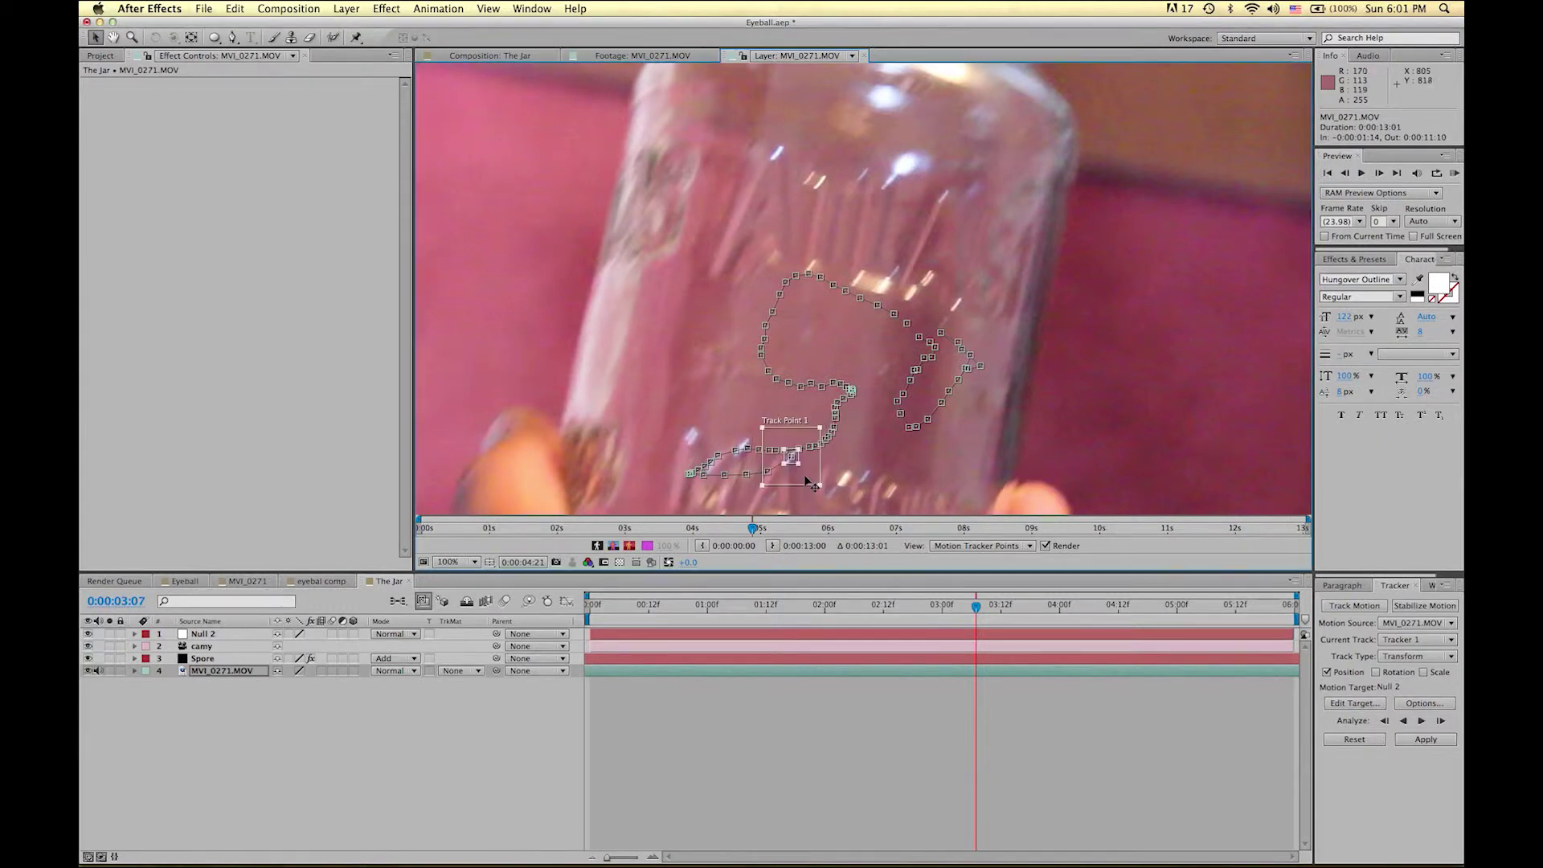
pyautogui.click(1439, 720)
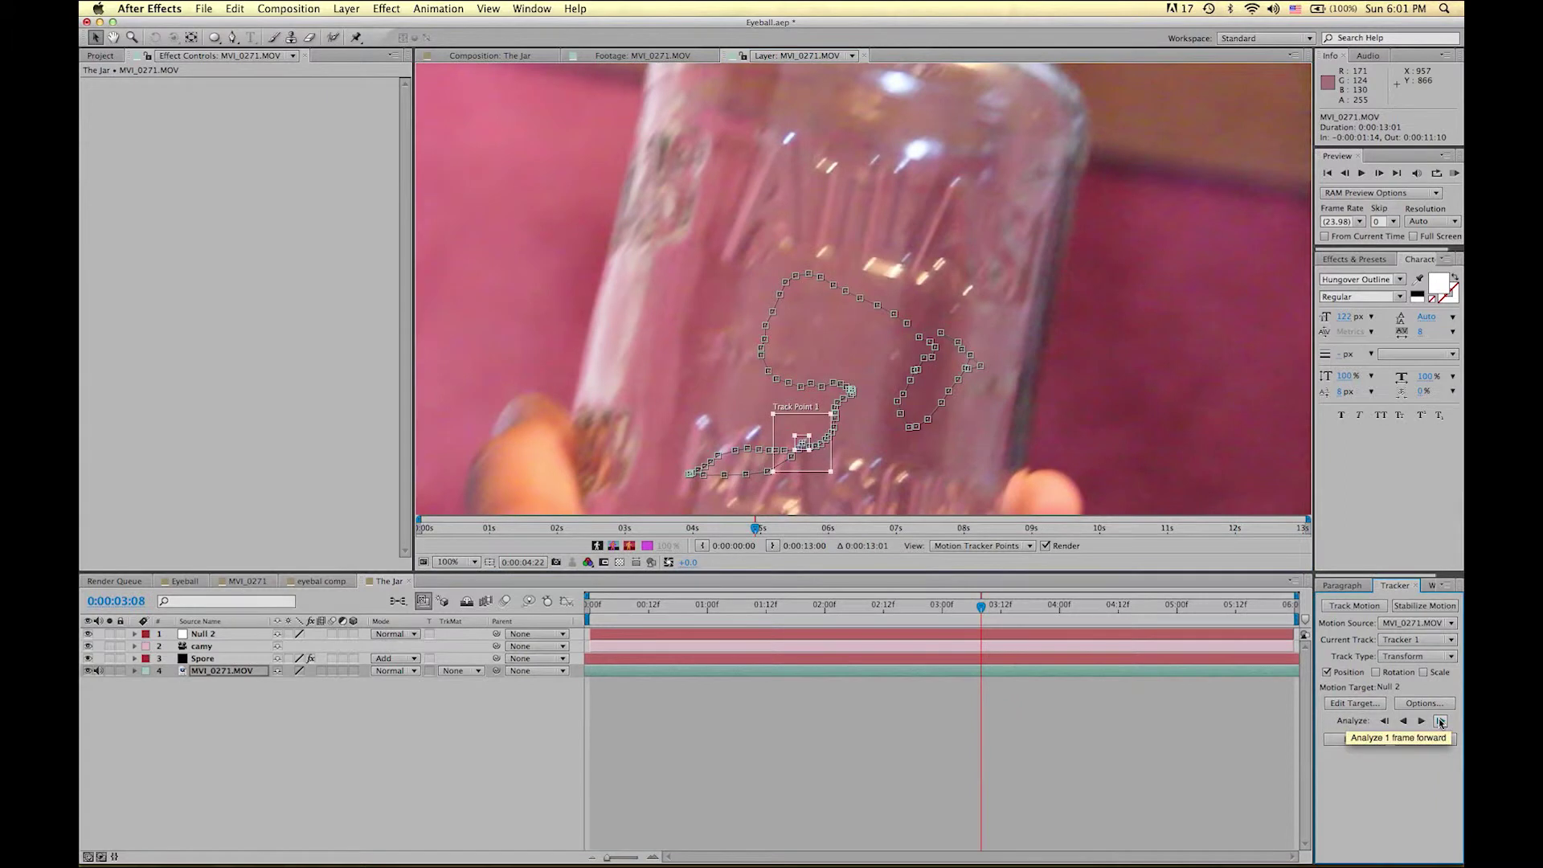
pyautogui.click(1440, 720)
pyautogui.click(1440, 720)
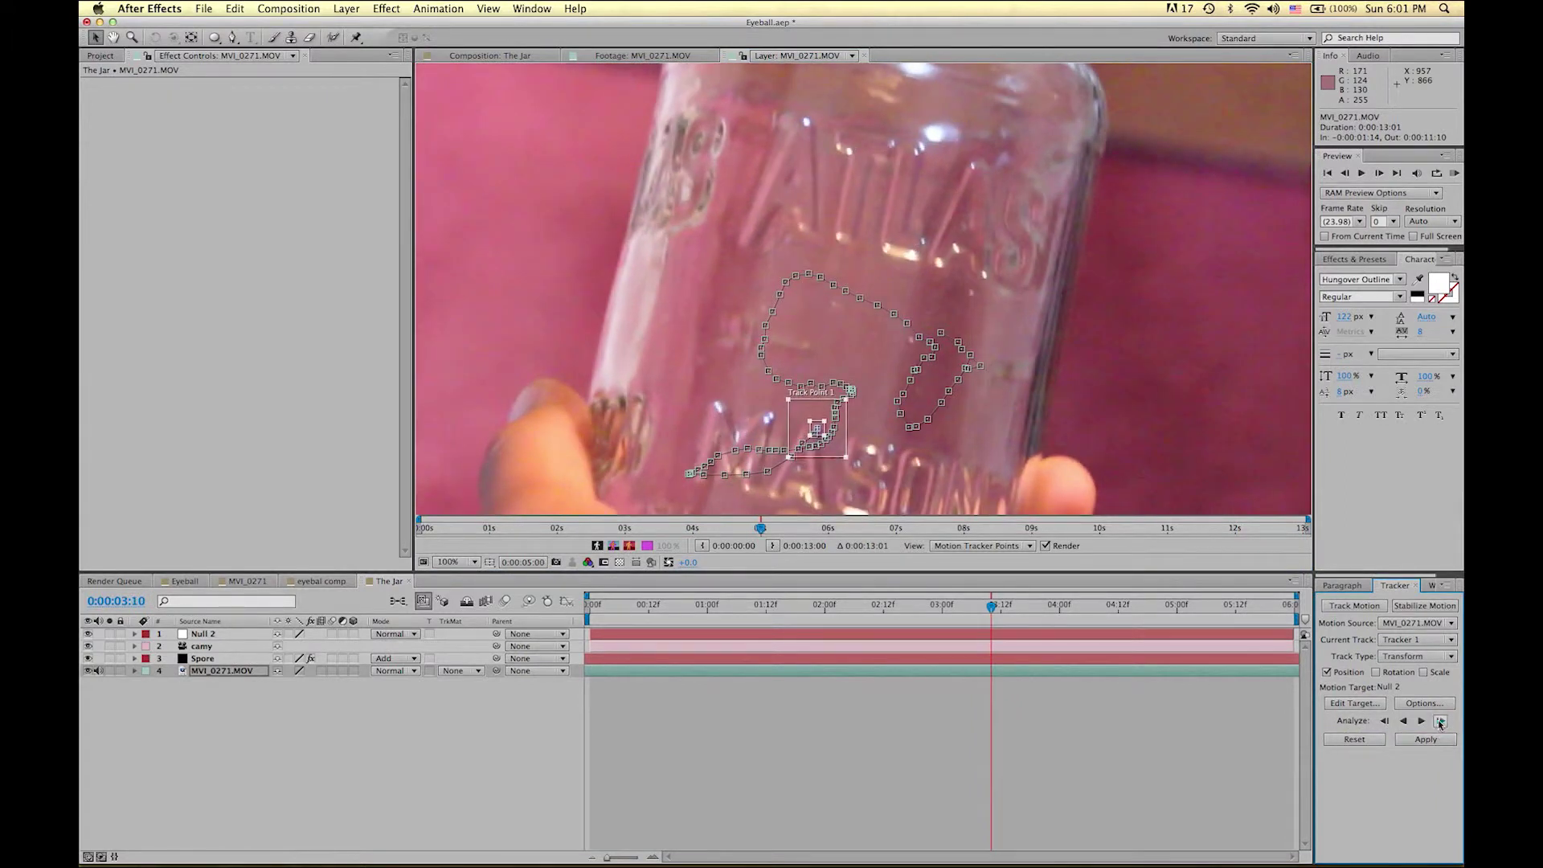
pyautogui.click(1421, 721)
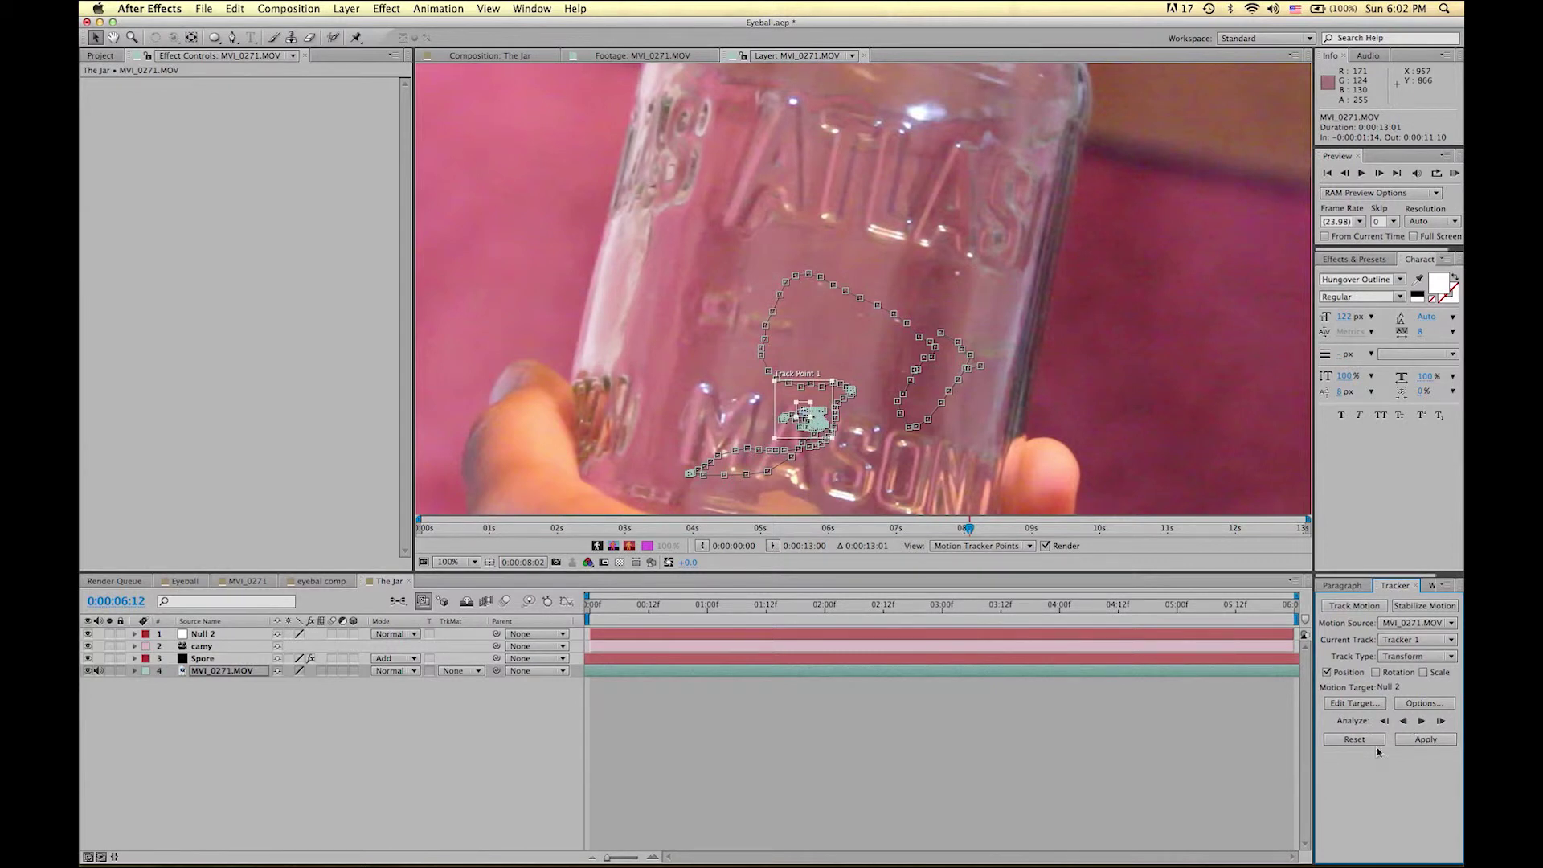
# Step: Return near the footage start and set Null 2 as the tracker's motion target
pyautogui.moveTo(1232, 614); pyautogui.dragTo(1031, 615)
pyautogui.moveTo(902, 649); pyautogui.dragTo(829, 637)
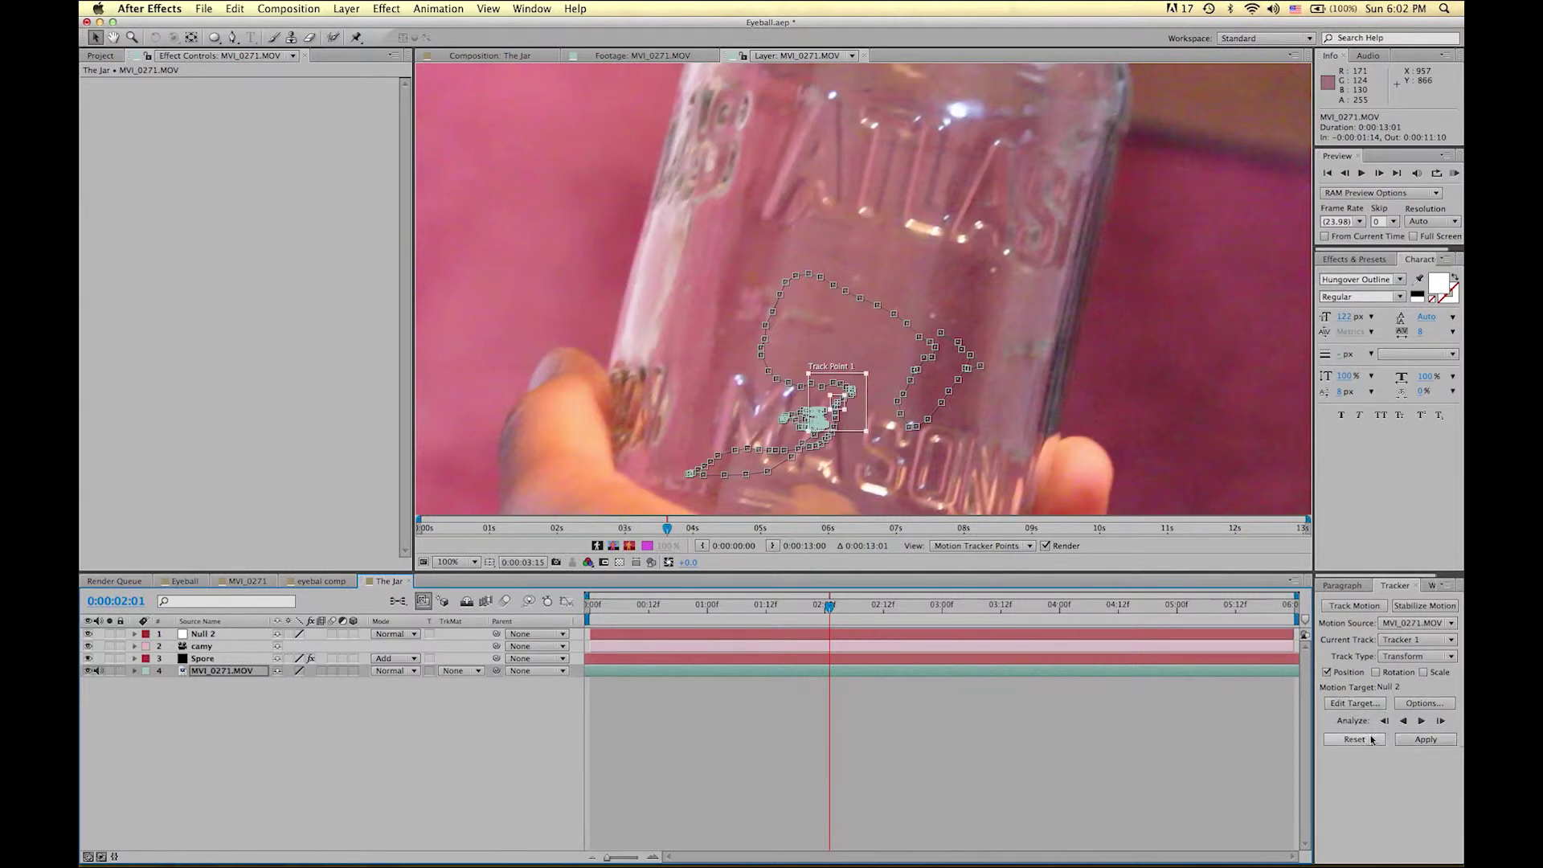
pyautogui.click(1354, 704)
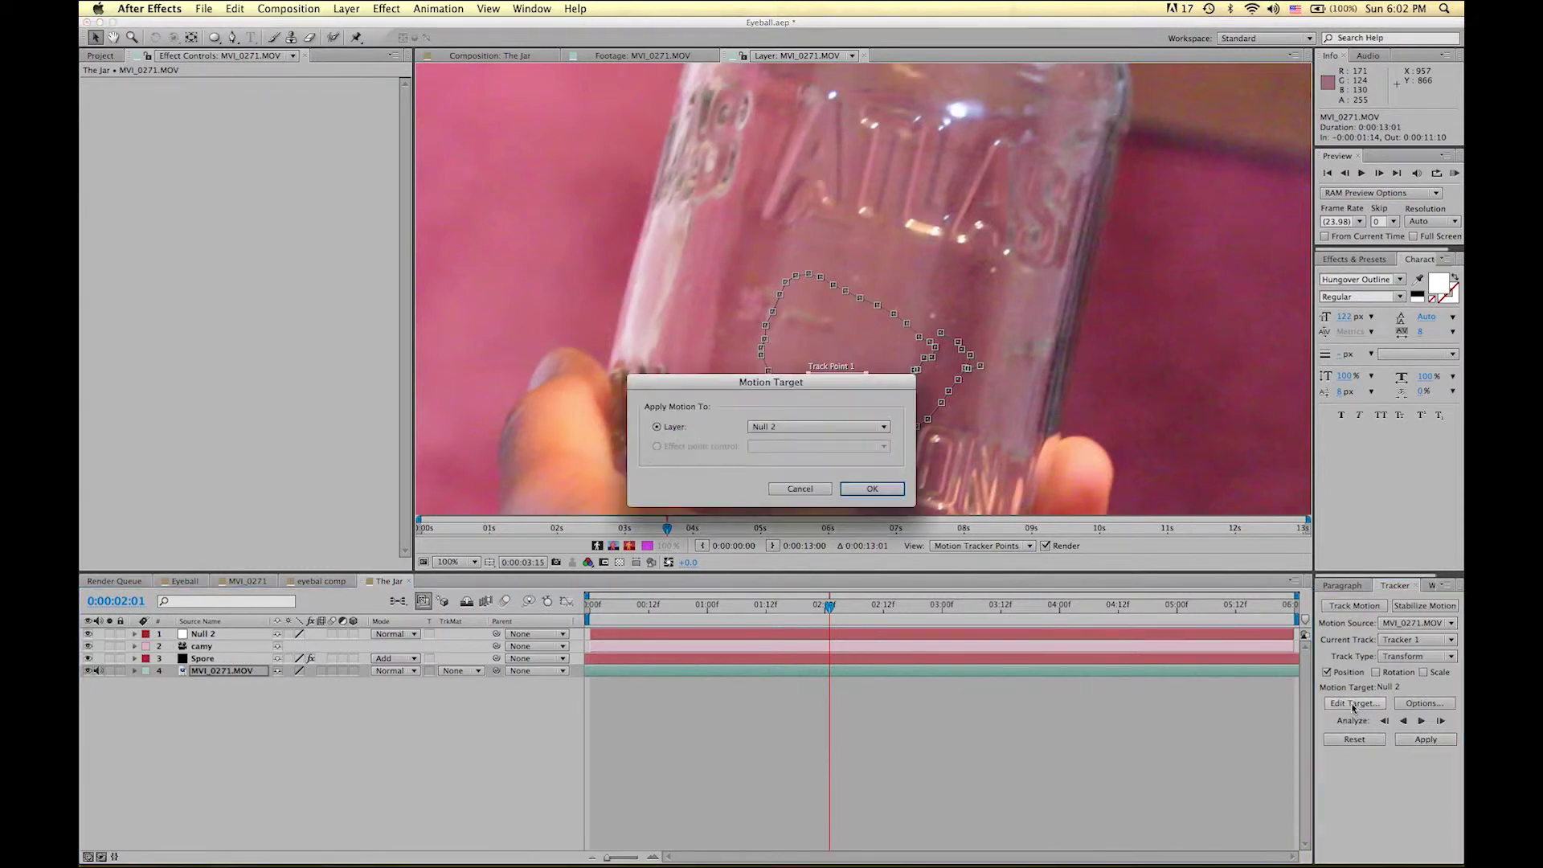
pyautogui.click(764, 429)
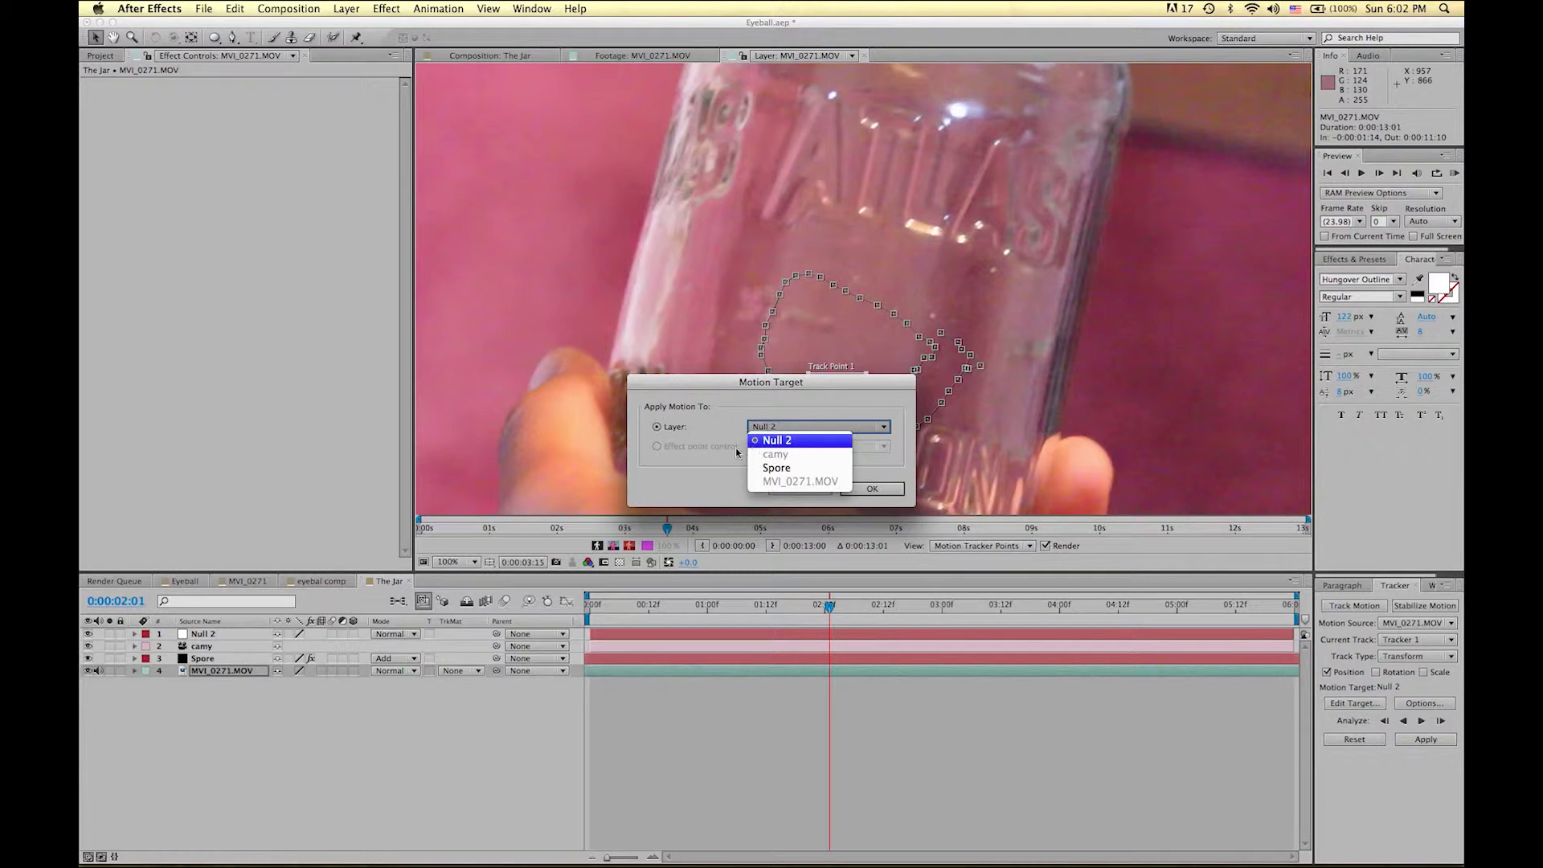
pyautogui.click(780, 440)
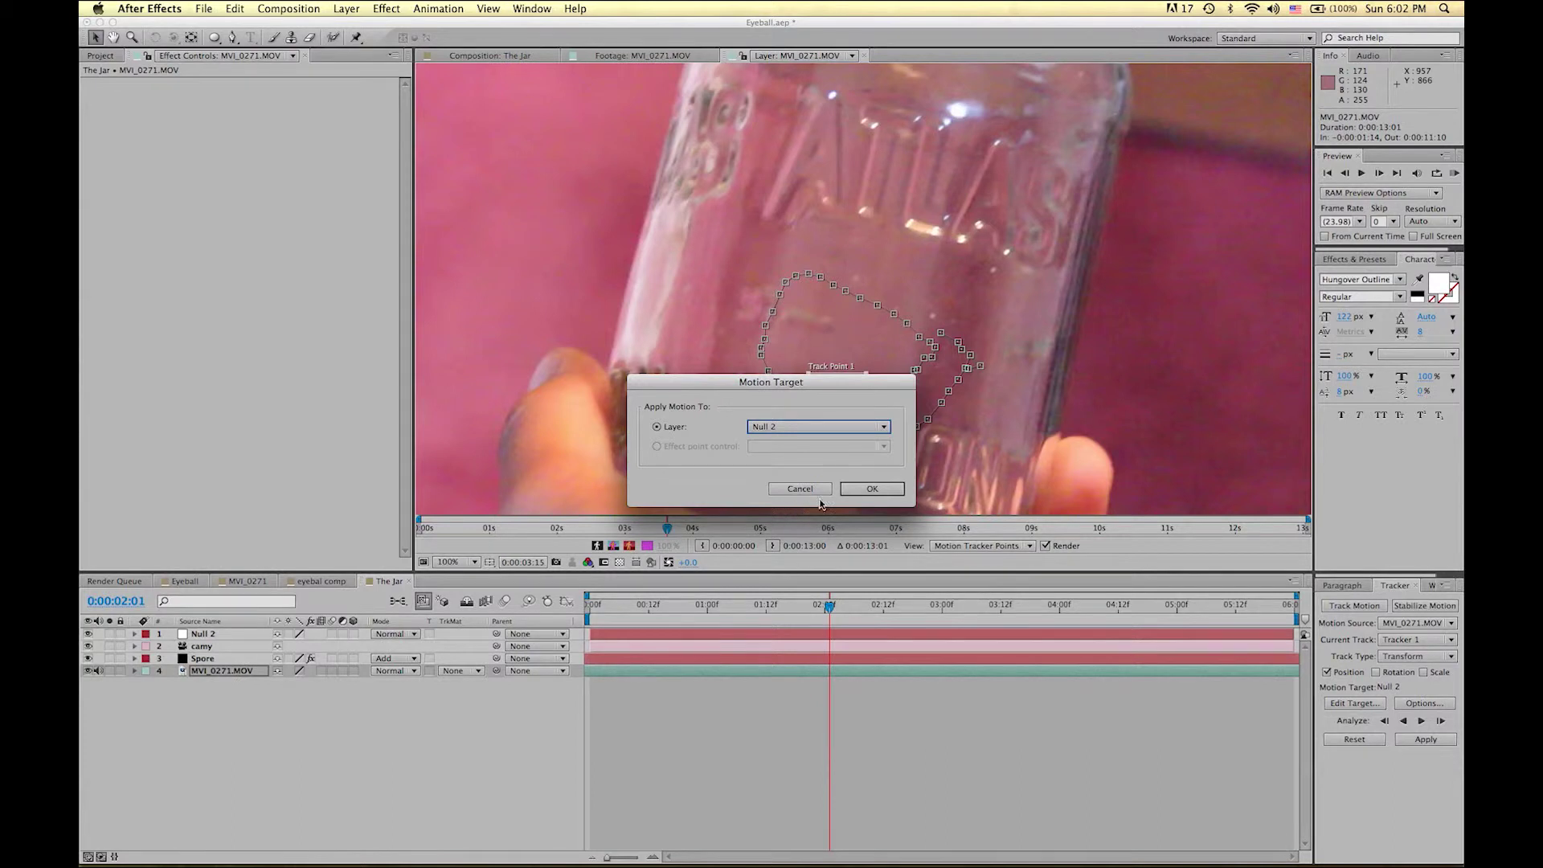
pyautogui.click(826, 427)
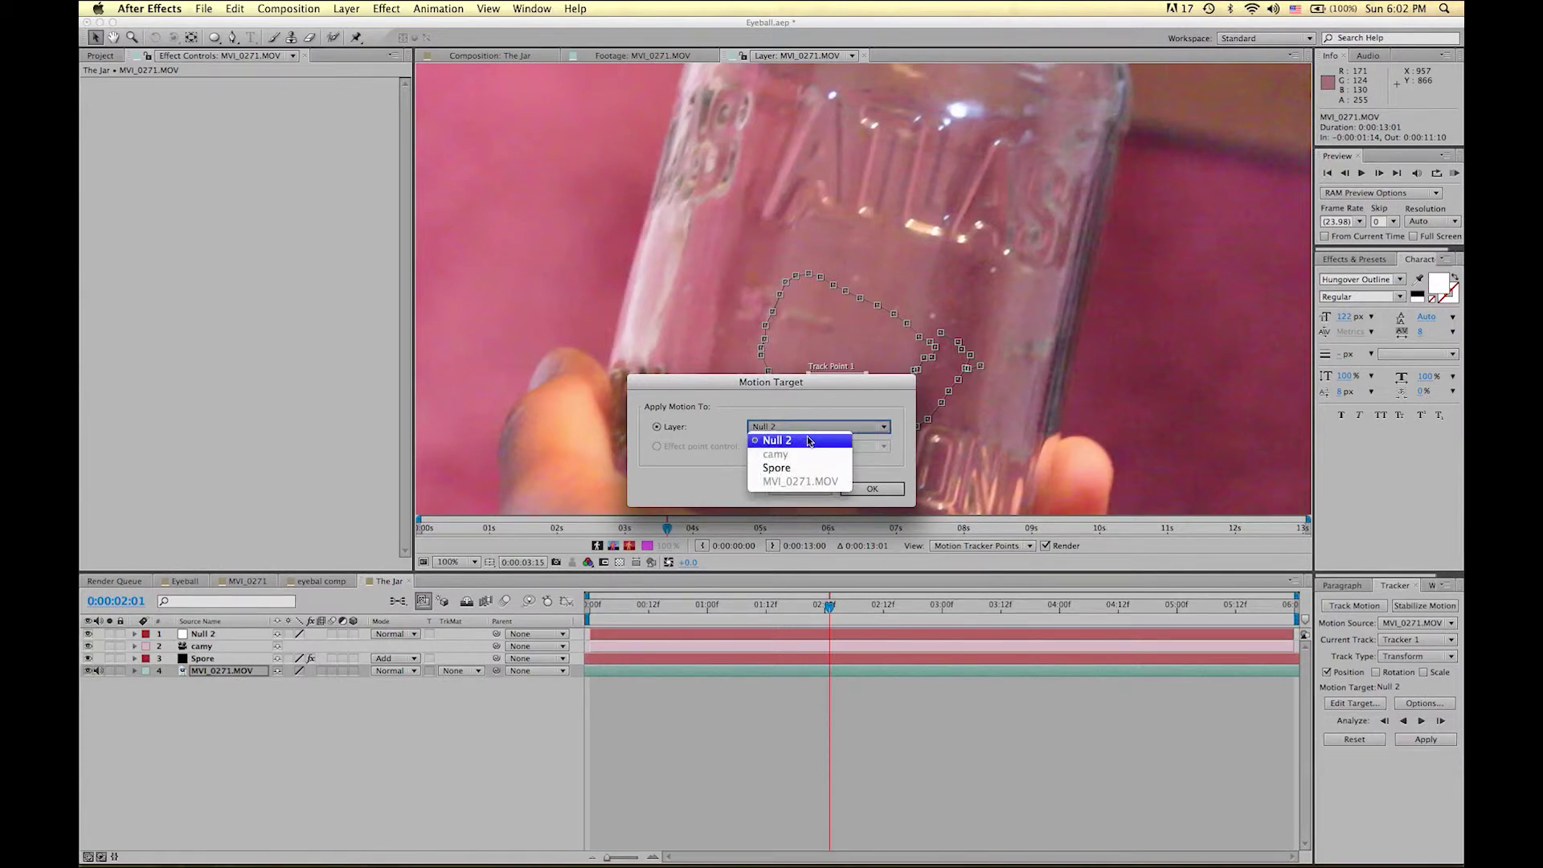
pyautogui.click(810, 440)
pyautogui.click(809, 427)
pyautogui.click(897, 450)
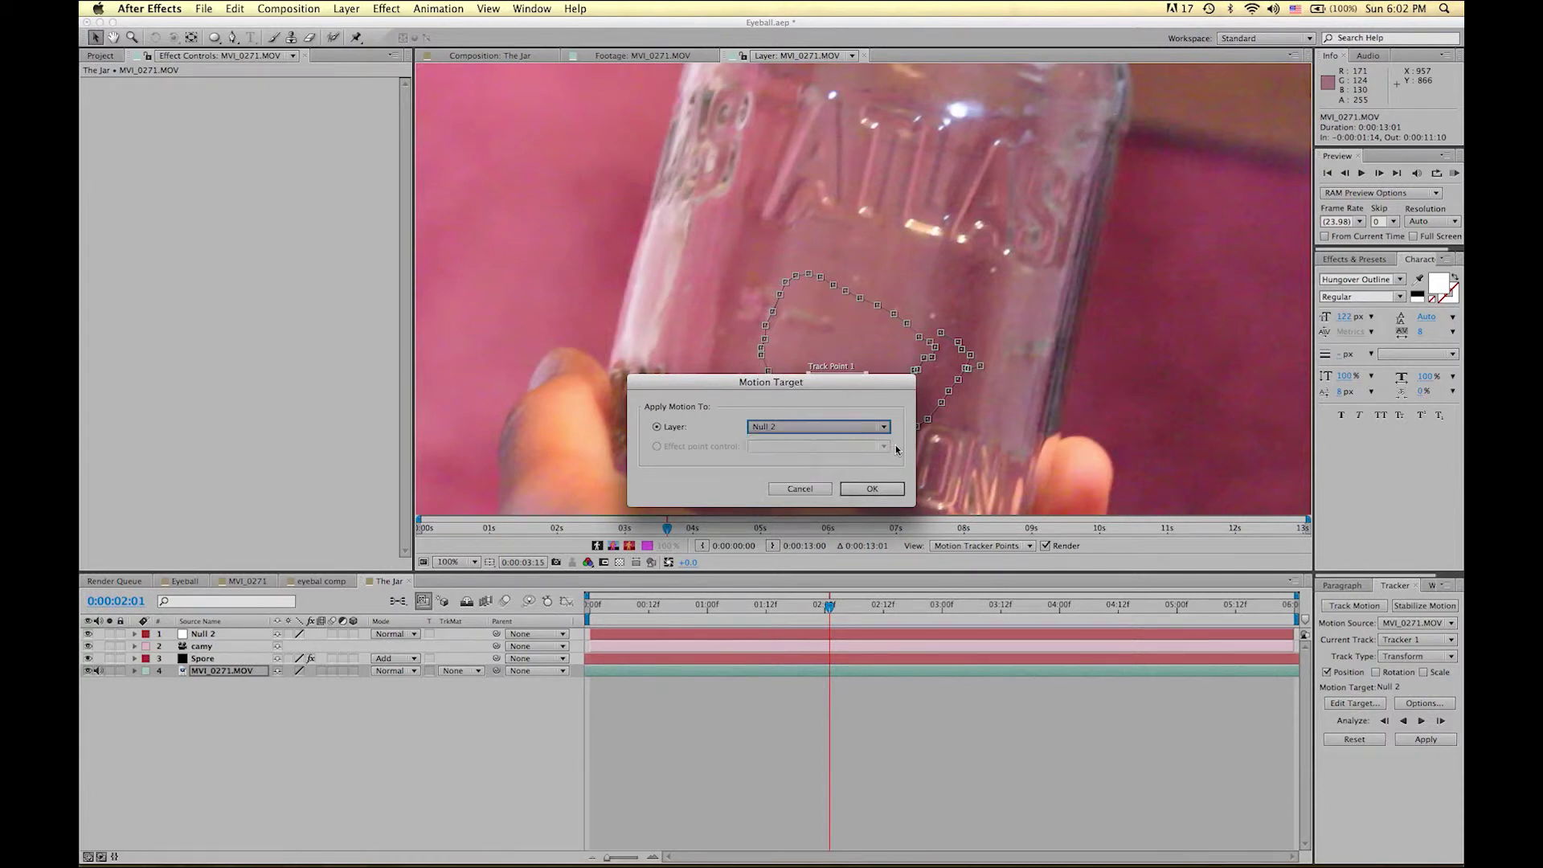
pyautogui.click(870, 489)
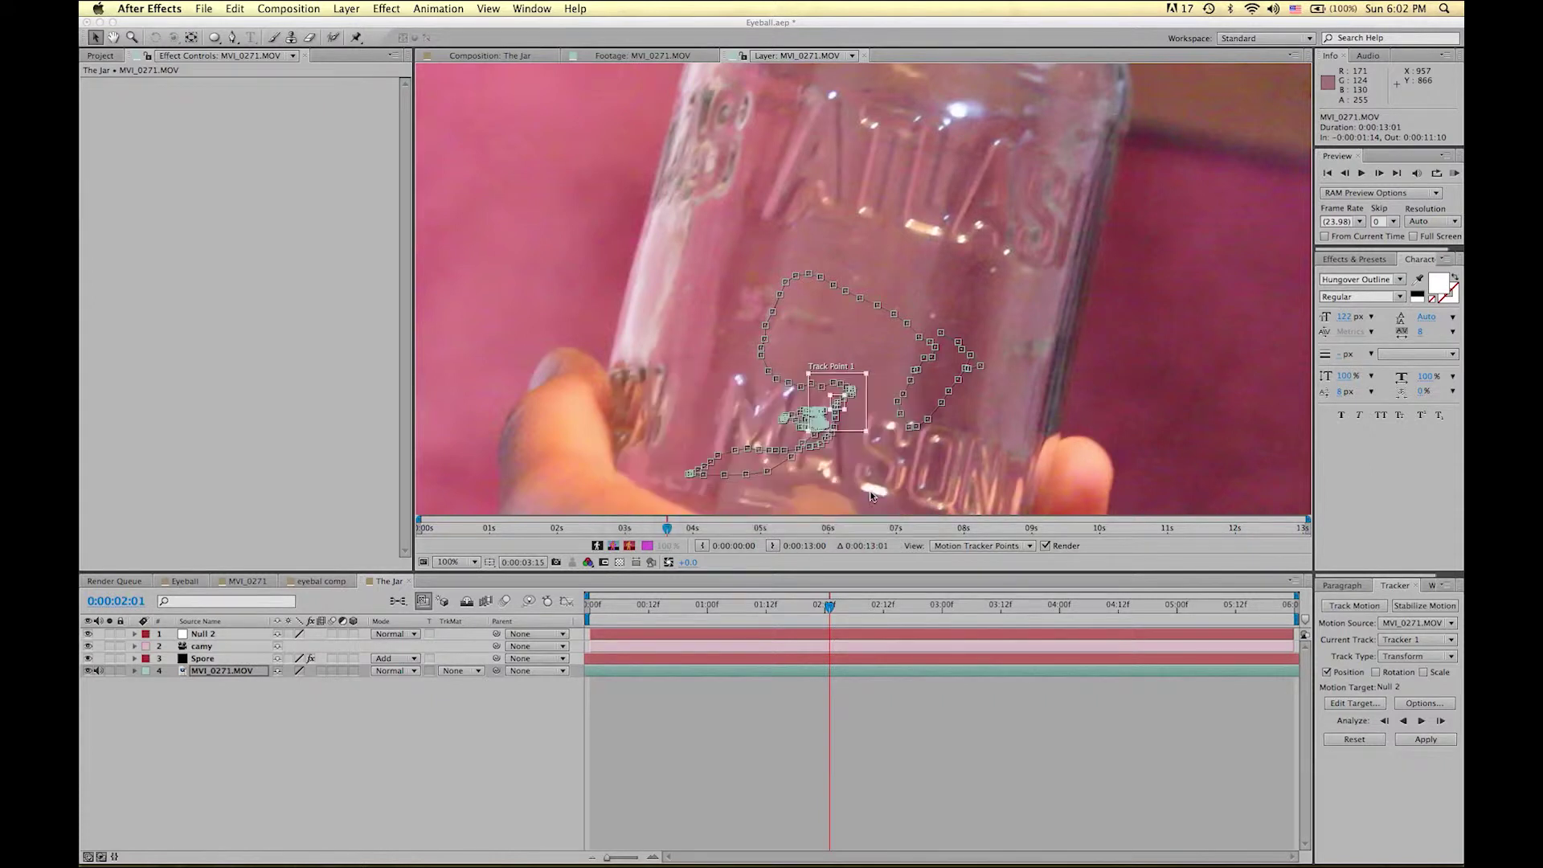
# Step: Apply the tracked motion to Null 2 in X and Y
pyautogui.click(1438, 743)
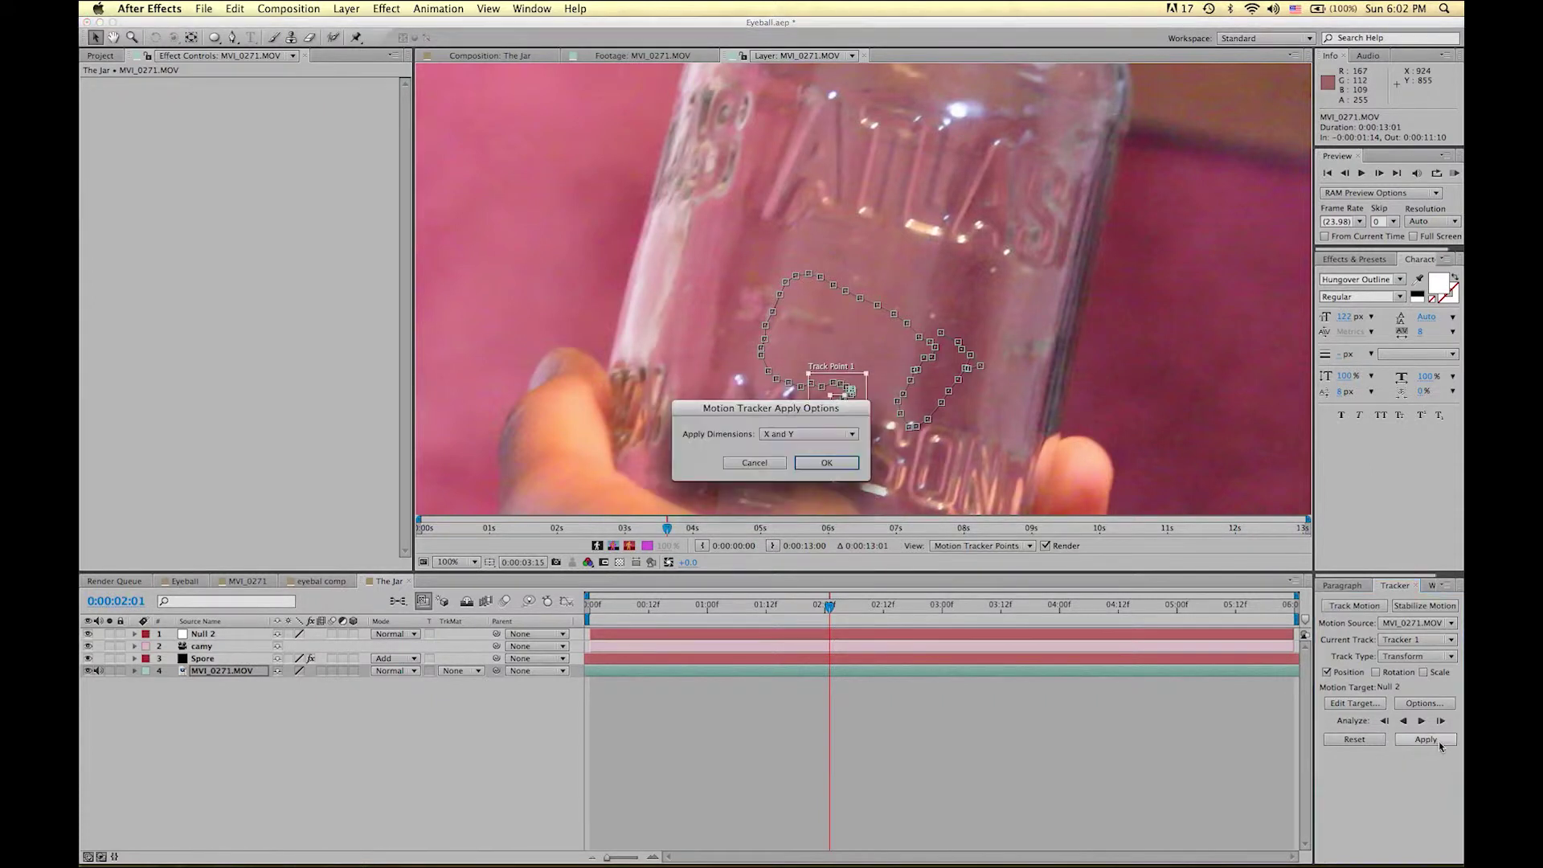
pyautogui.click(786, 440)
pyautogui.click(792, 443)
pyautogui.click(826, 462)
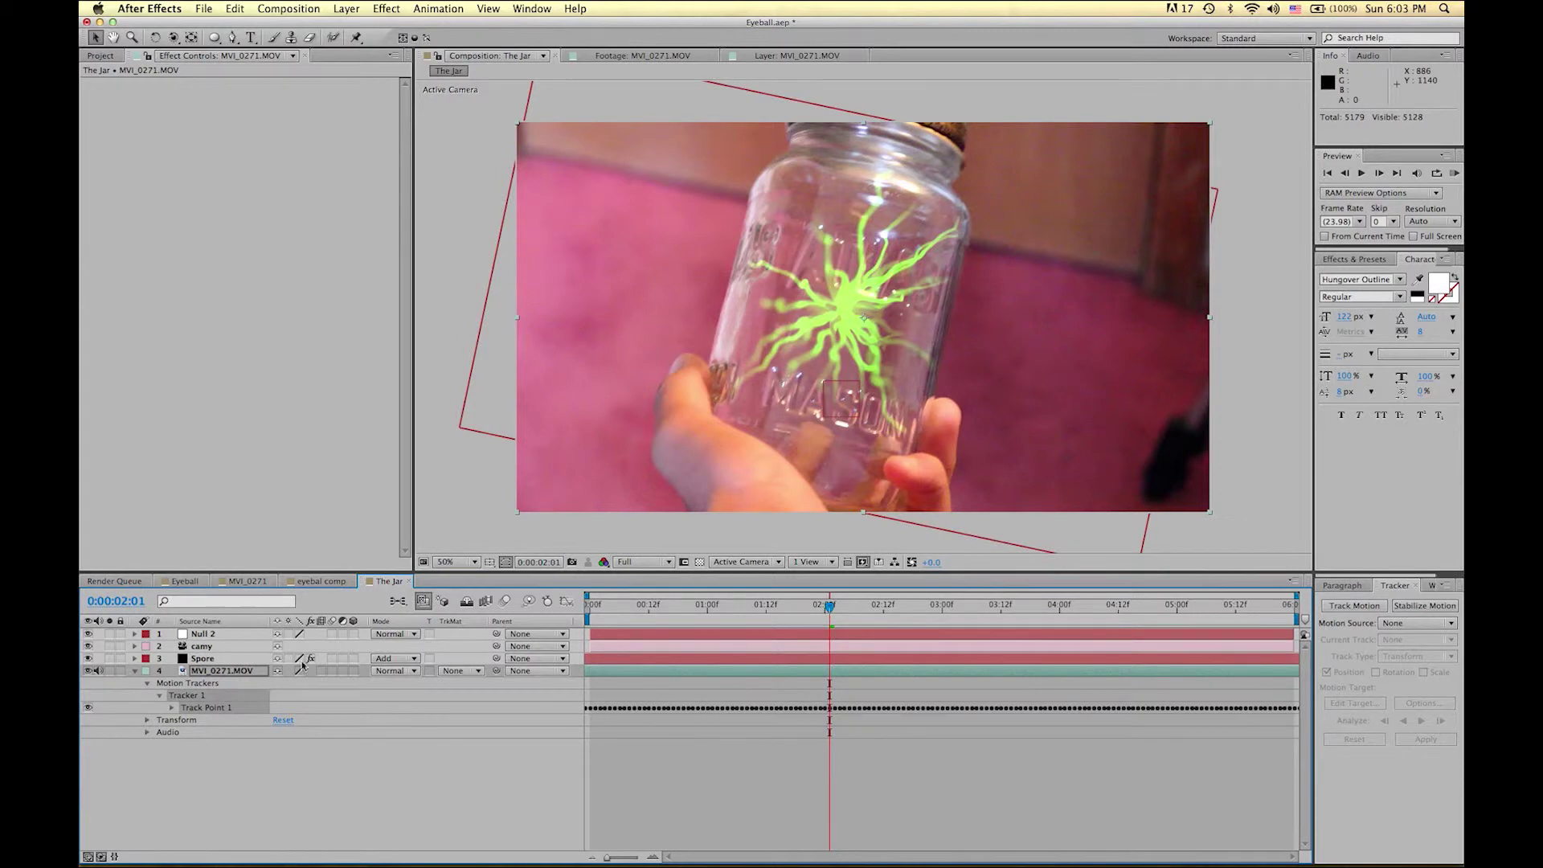
pyautogui.click(612, 623)
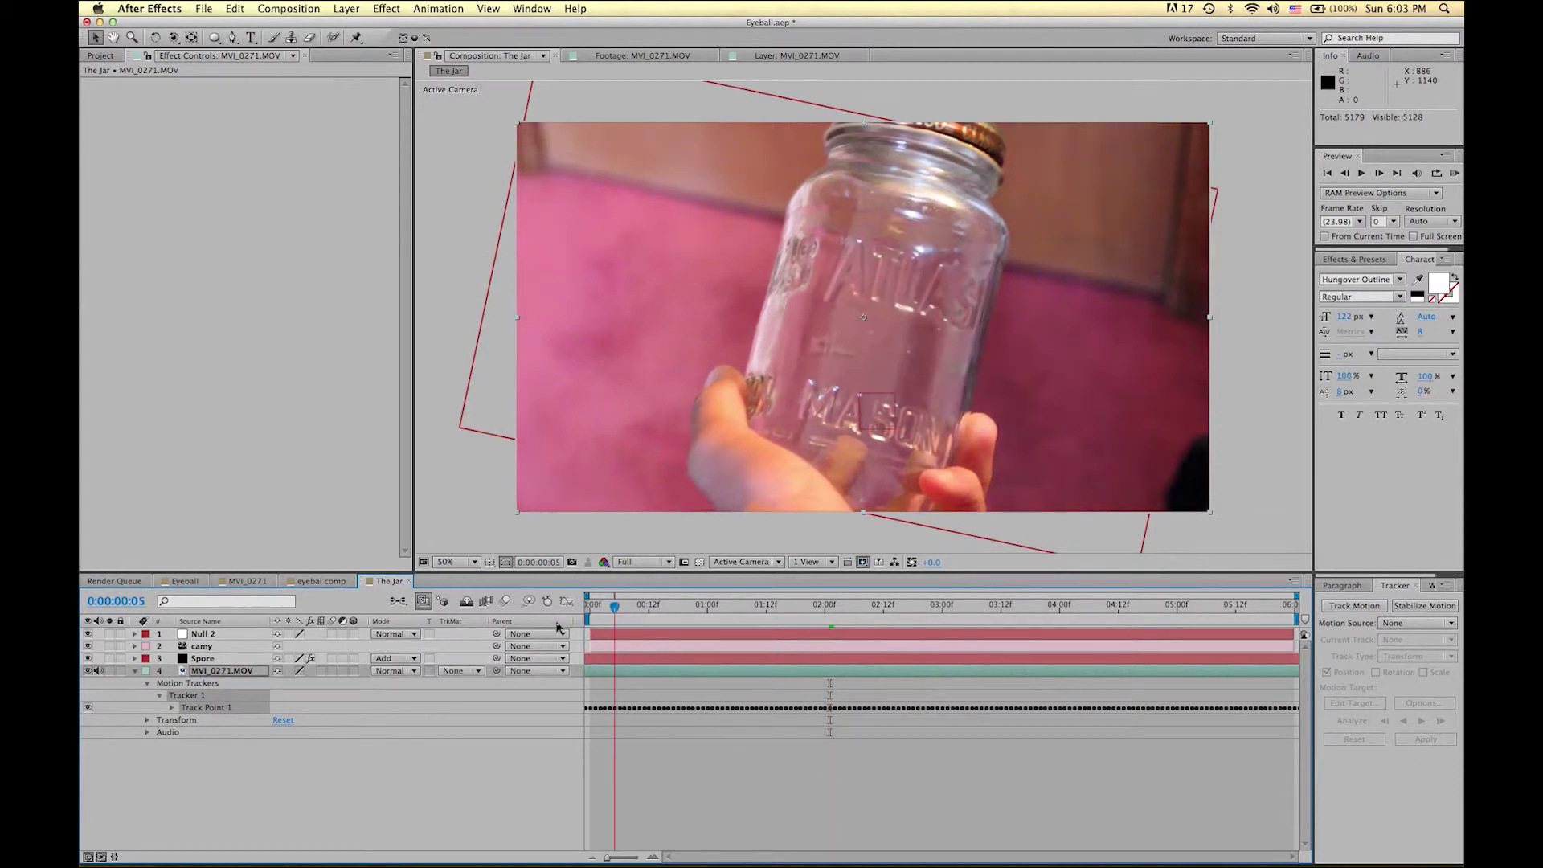
pyautogui.press('space')
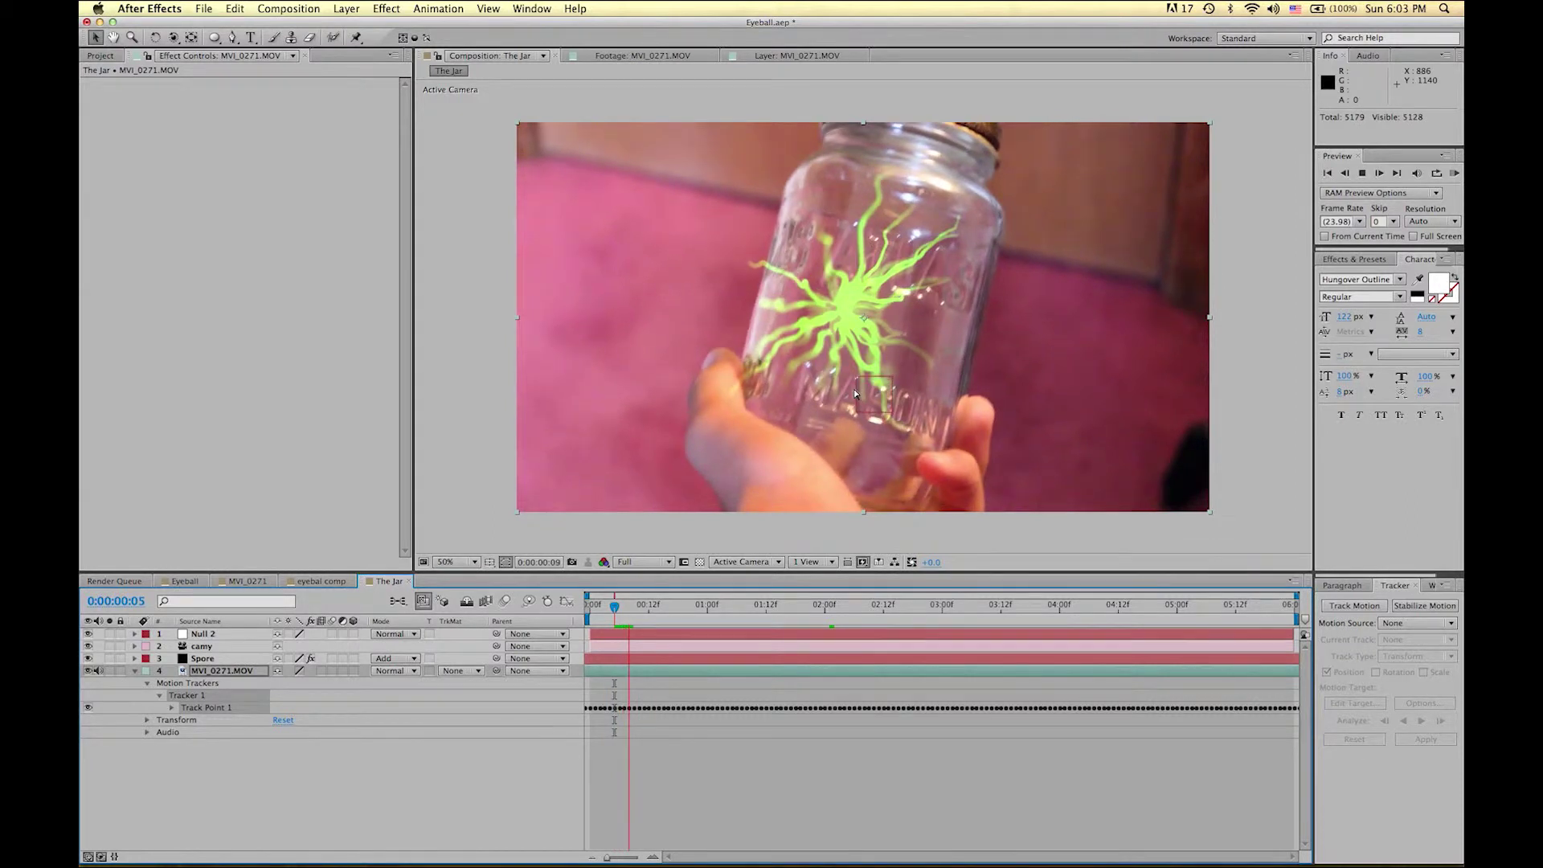
pyautogui.press('space')
pyautogui.click(89, 658)
pyautogui.press('space')
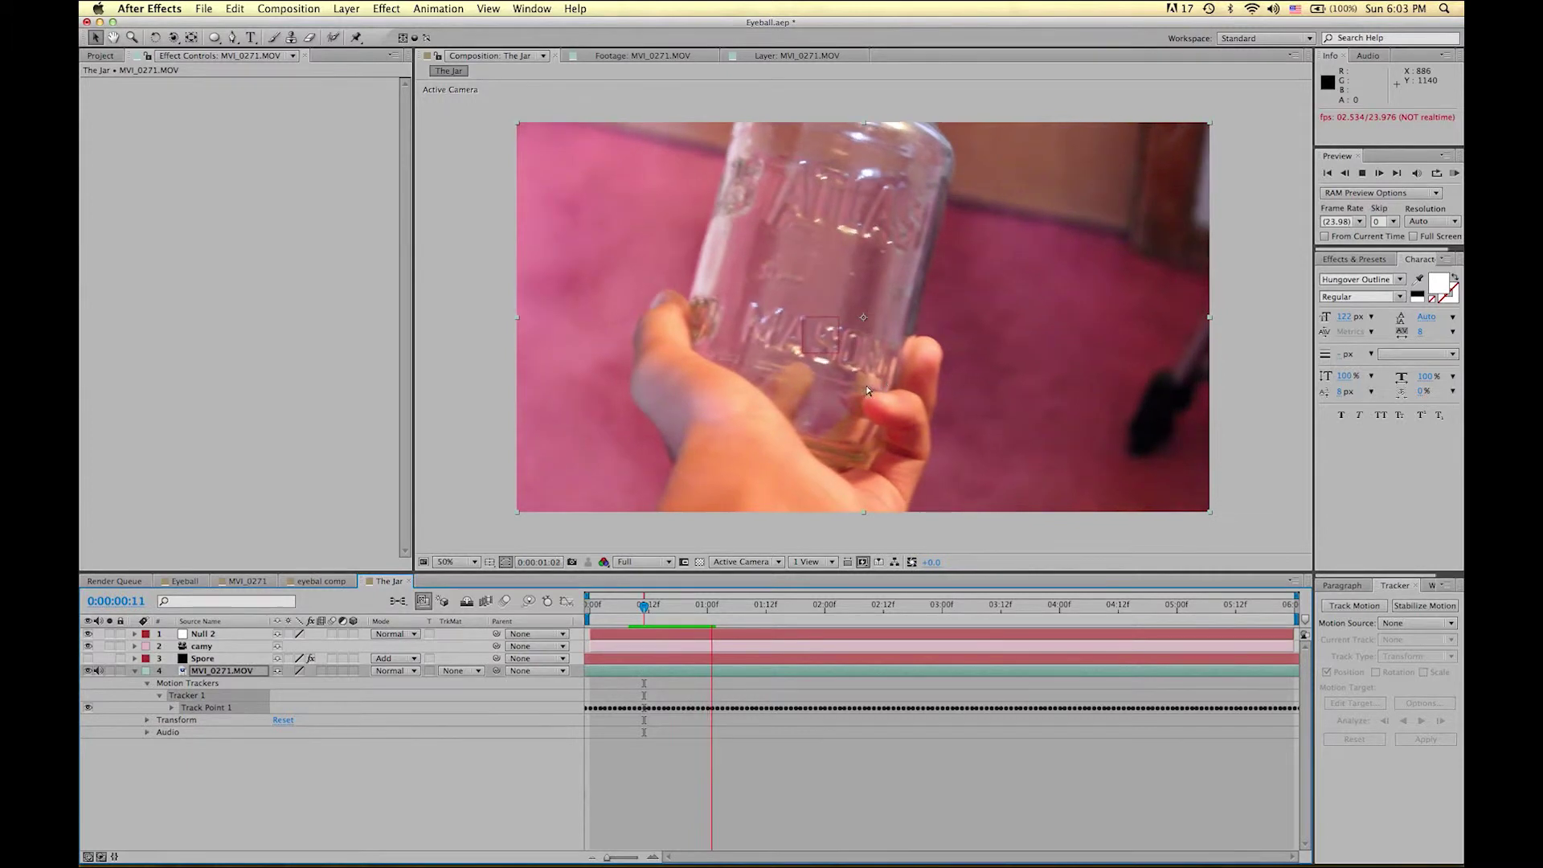
pyautogui.click(647, 609)
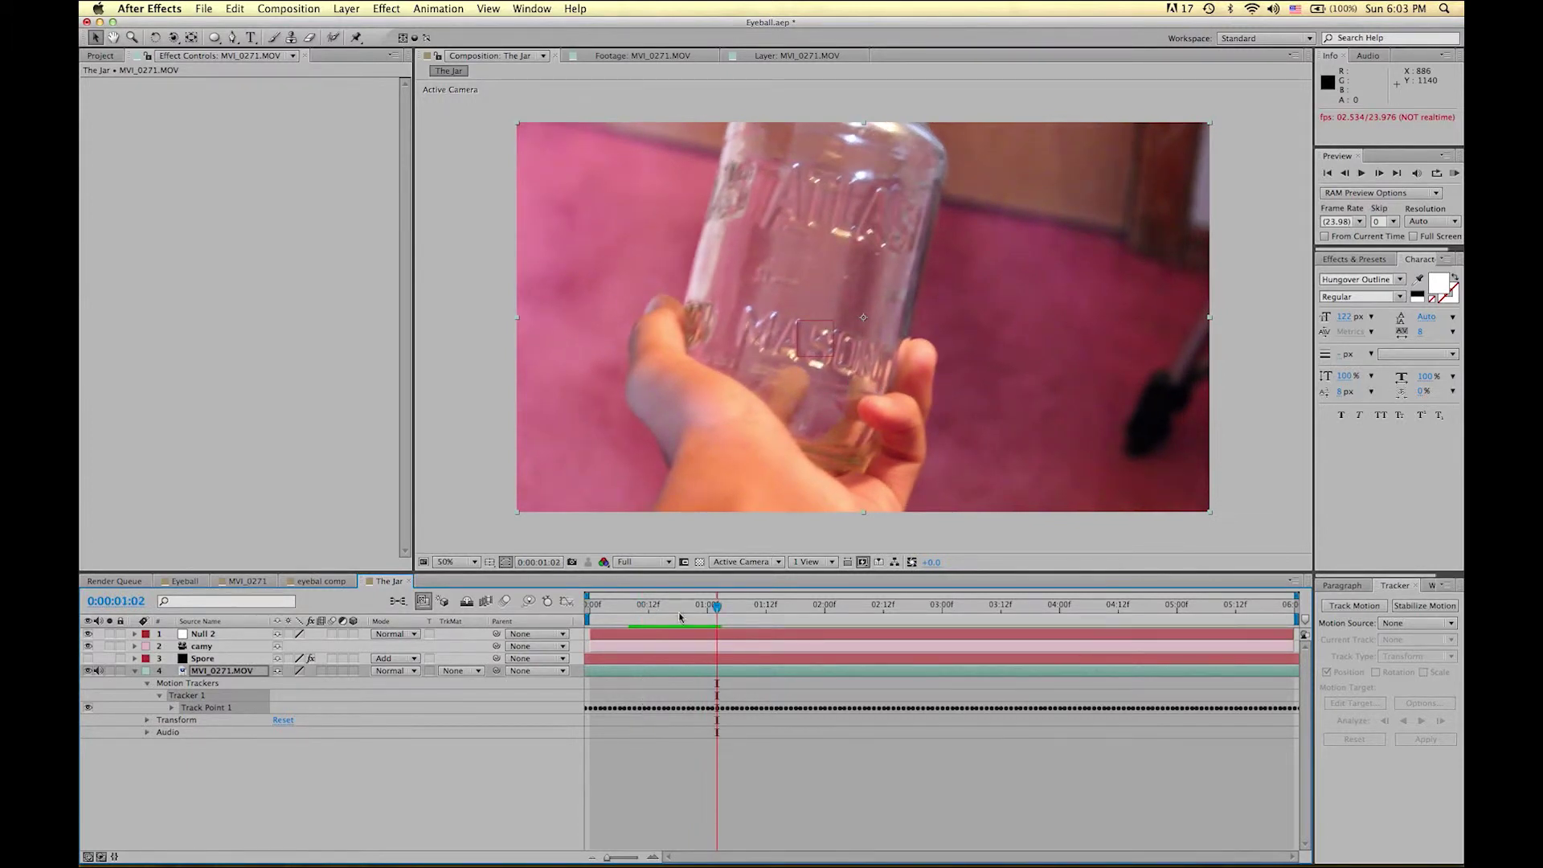
pyautogui.moveTo(651, 617); pyautogui.dragTo(667, 612)
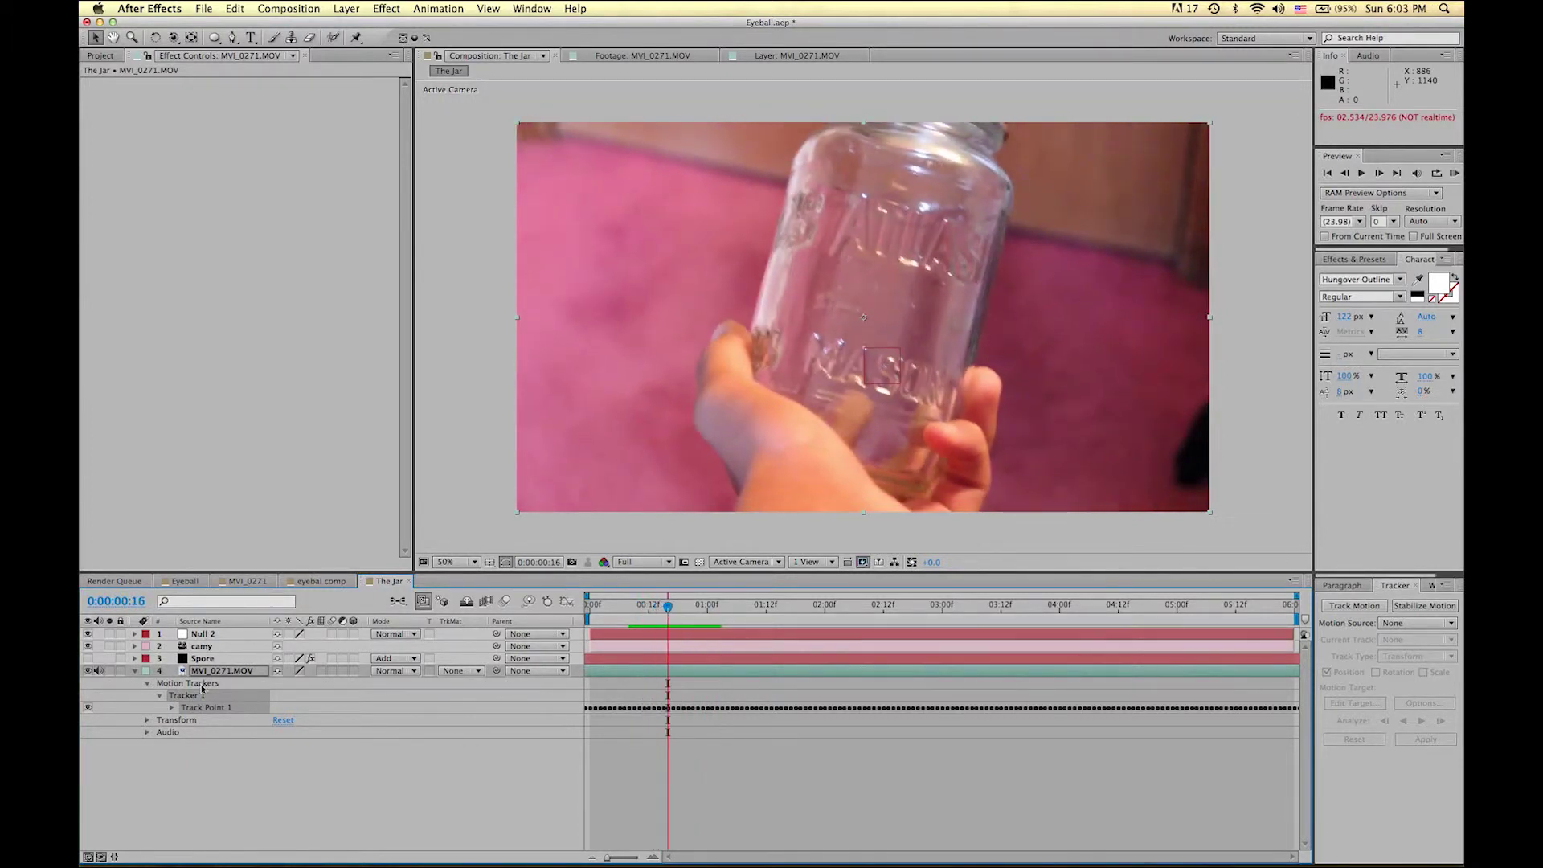
pyautogui.click(88, 658)
pyautogui.click(834, 614)
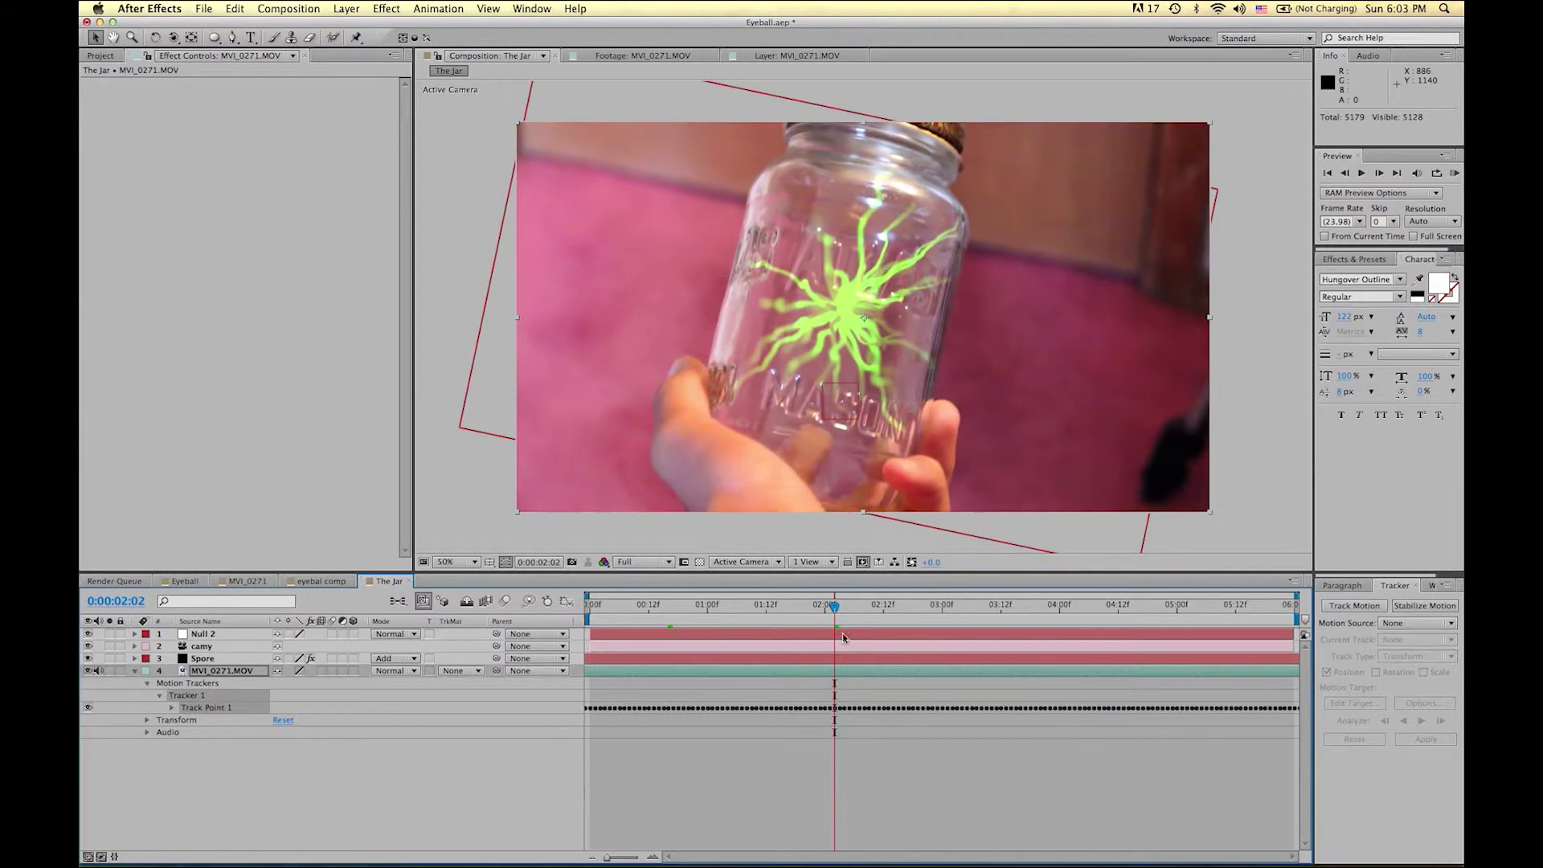
# Step: Nudge the Spore layer inside the jar and scale it up slightly
pyautogui.click(252, 659)
pyautogui.moveTo(829, 354); pyautogui.dragTo(814, 350)
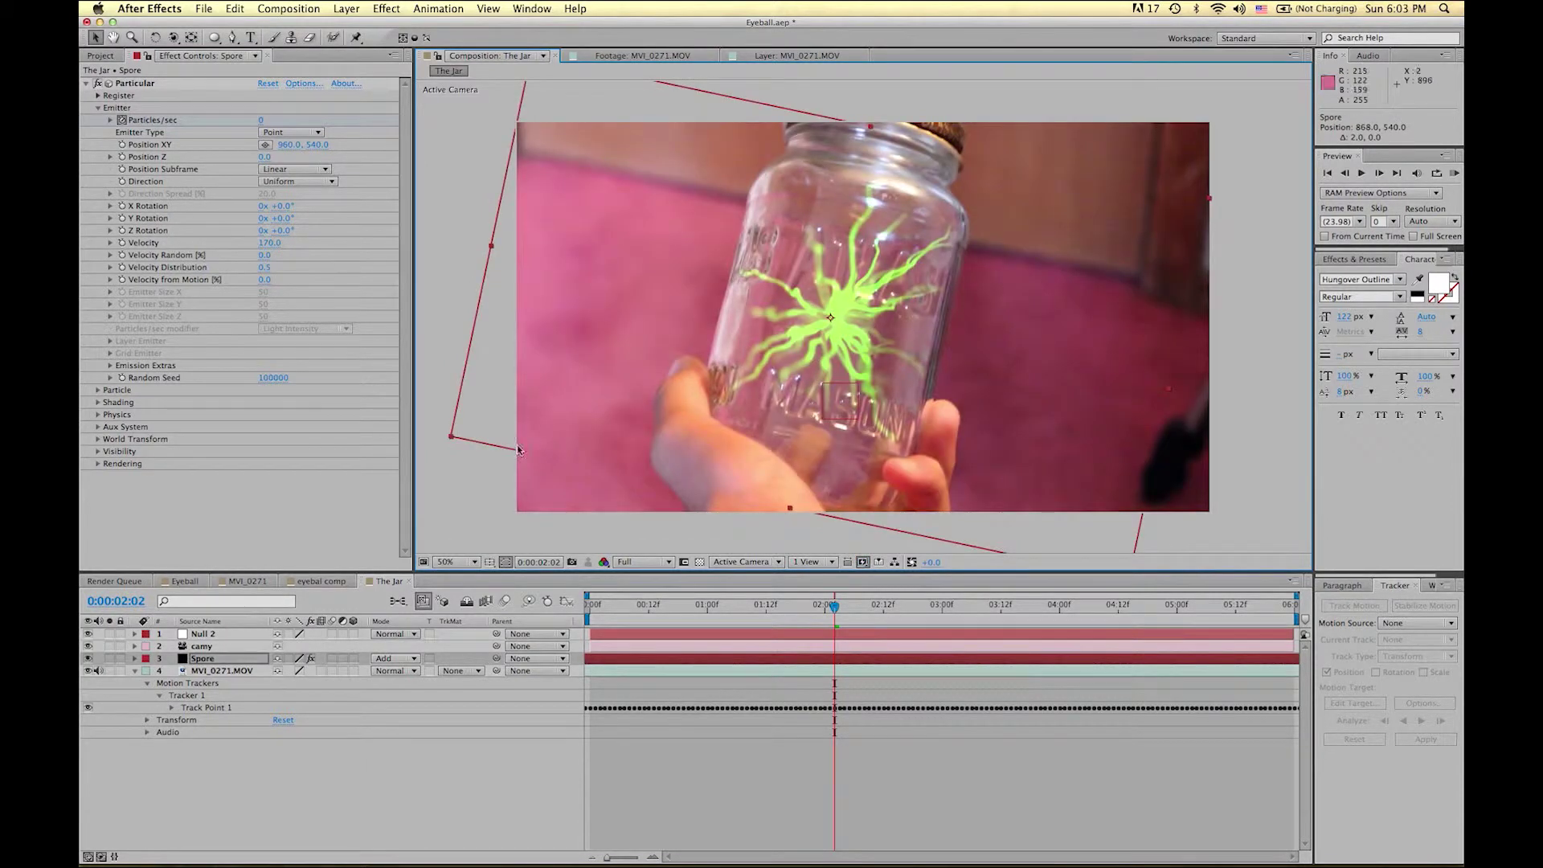
pyautogui.click(445, 443)
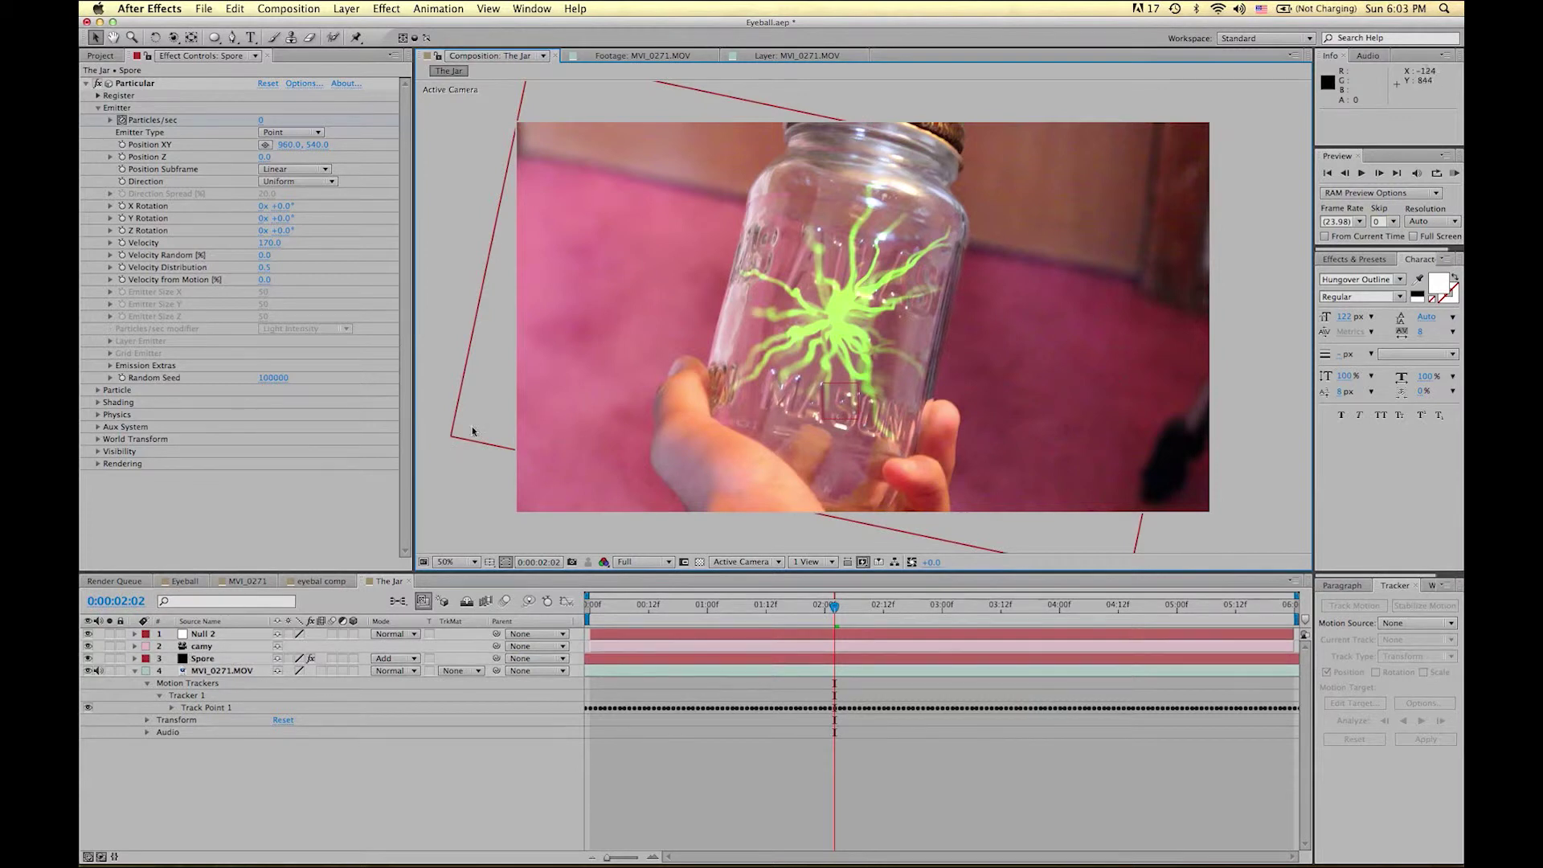
pyautogui.click(462, 440)
pyautogui.moveTo(451, 441); pyautogui.dragTo(426, 466)
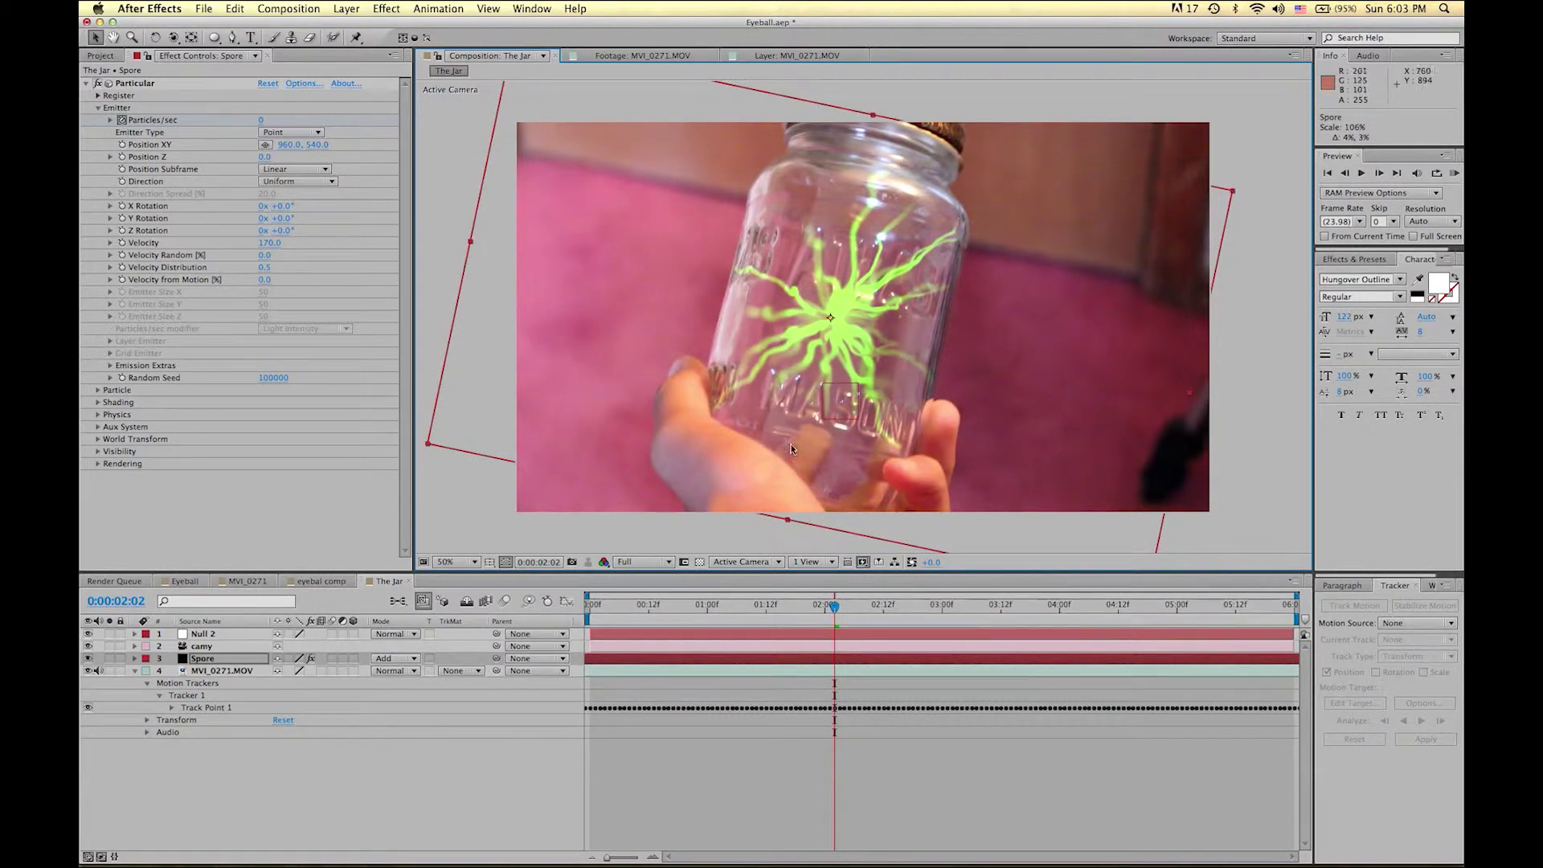
# Step: Move Null 2 below camy, parent Spore to it, center the burst in the jar, and play
pyautogui.click(497, 661)
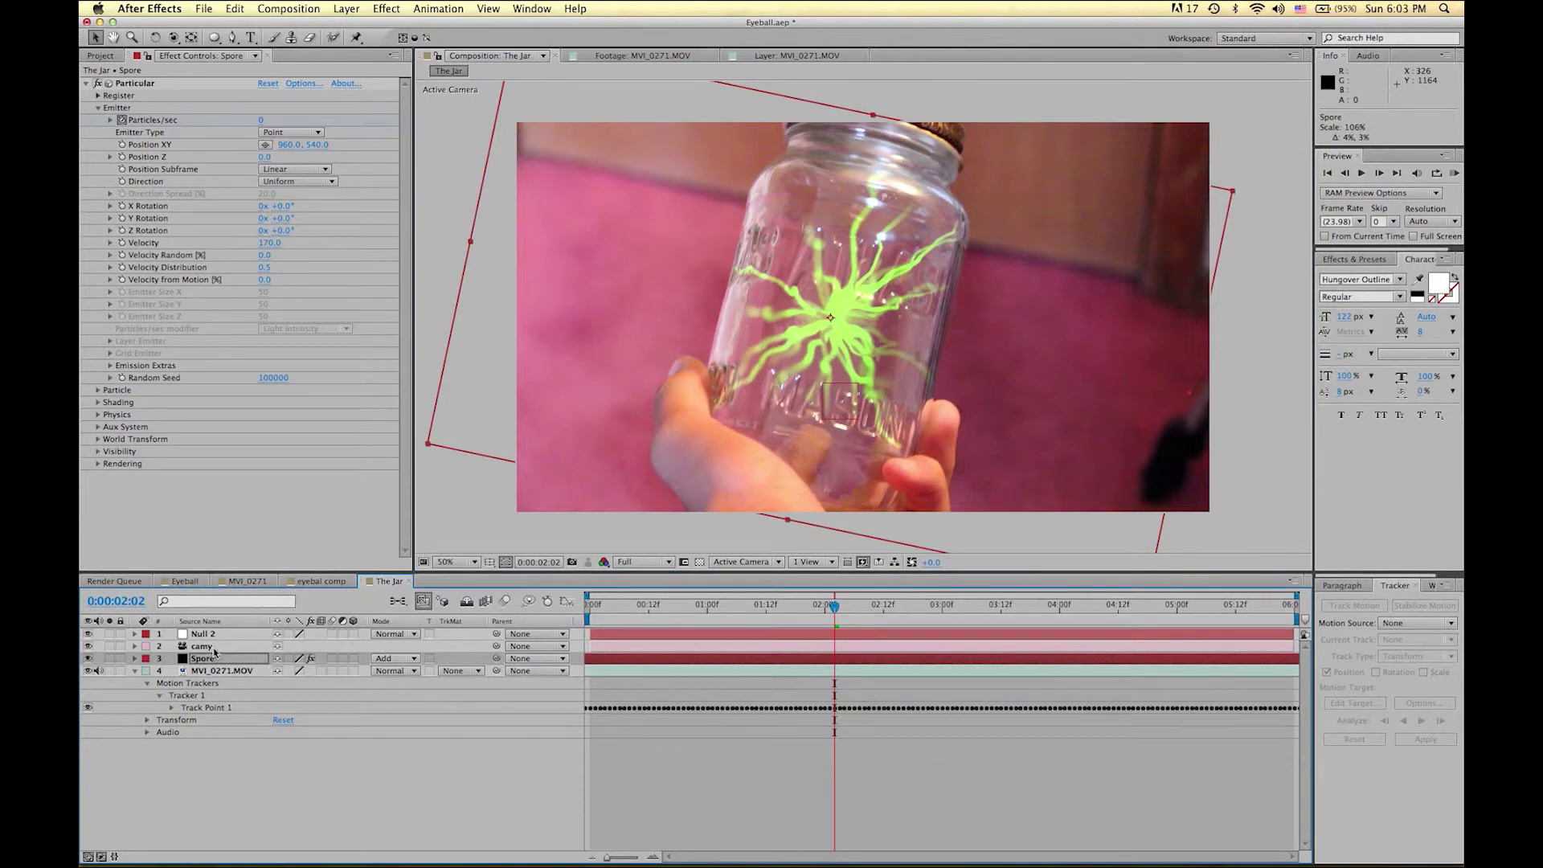
pyautogui.moveTo(210, 635); pyautogui.dragTo(210, 652)
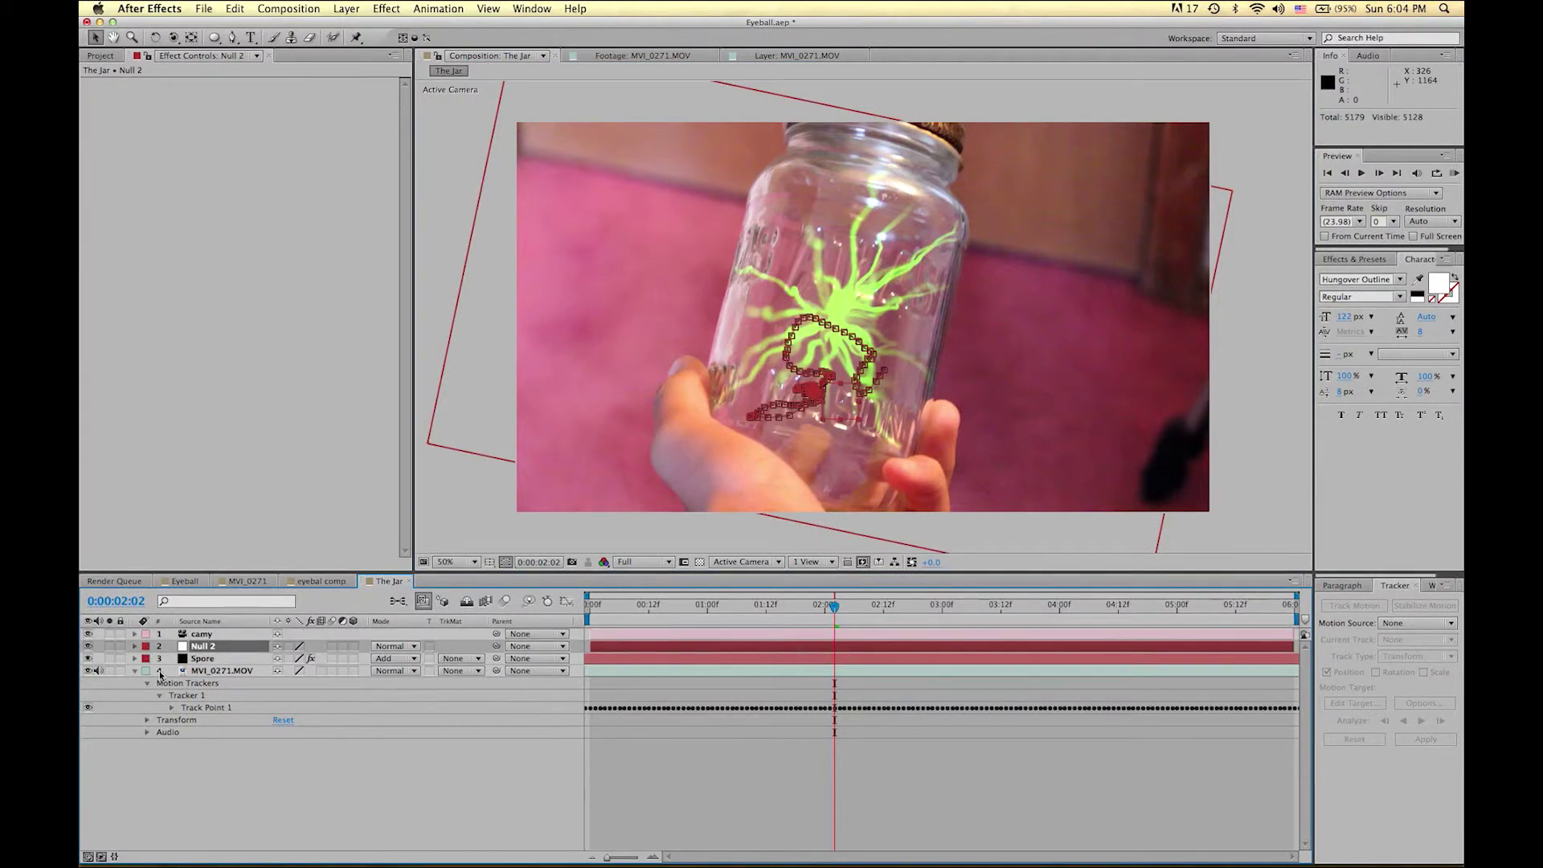
pyautogui.click(135, 672)
pyautogui.click(198, 661)
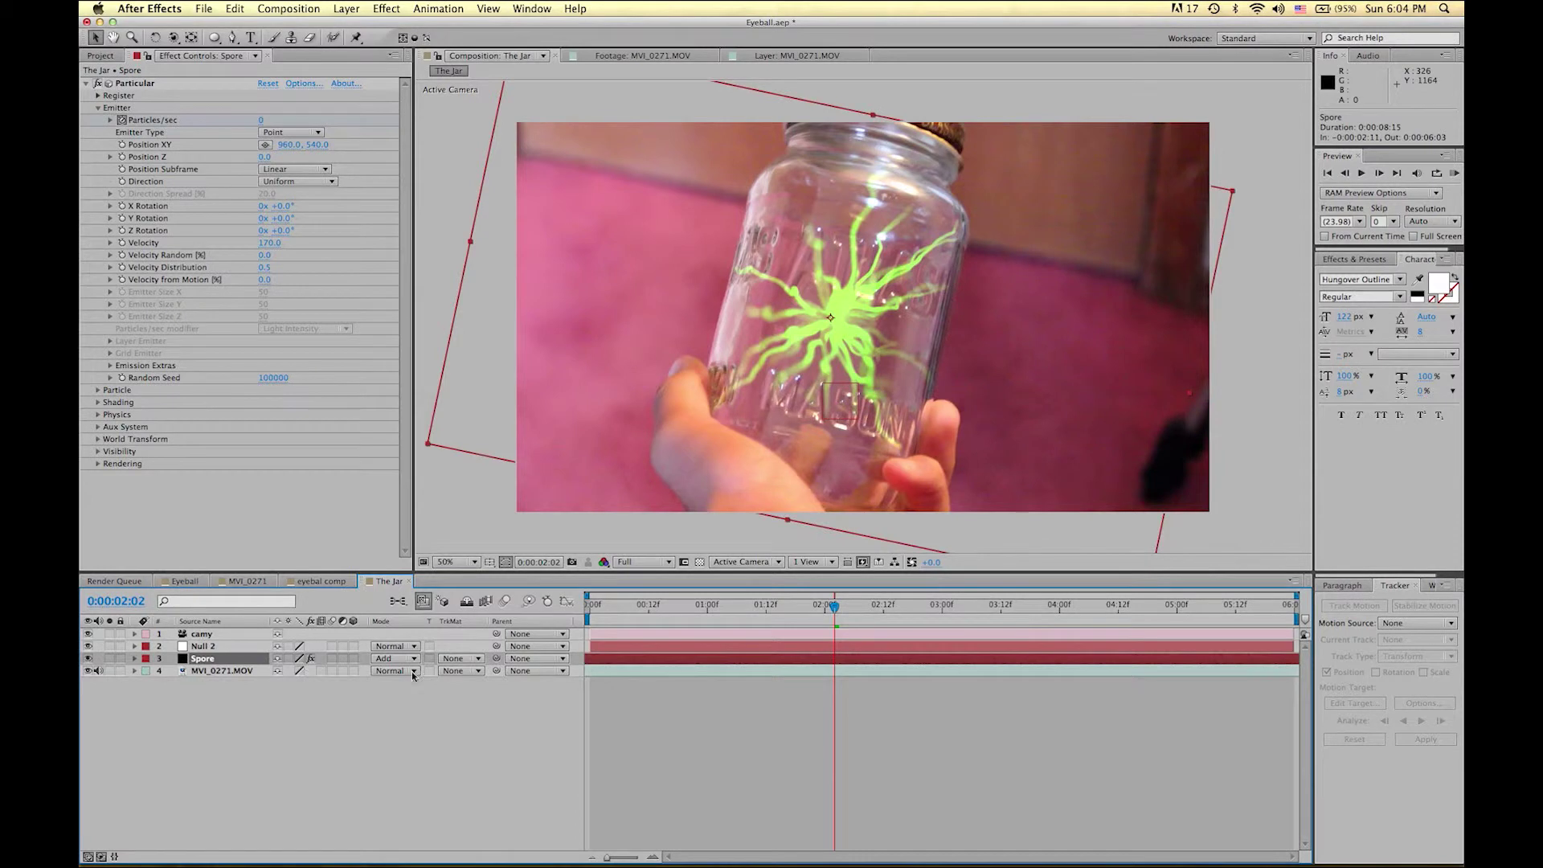
pyautogui.moveTo(495, 660); pyautogui.dragTo(207, 649)
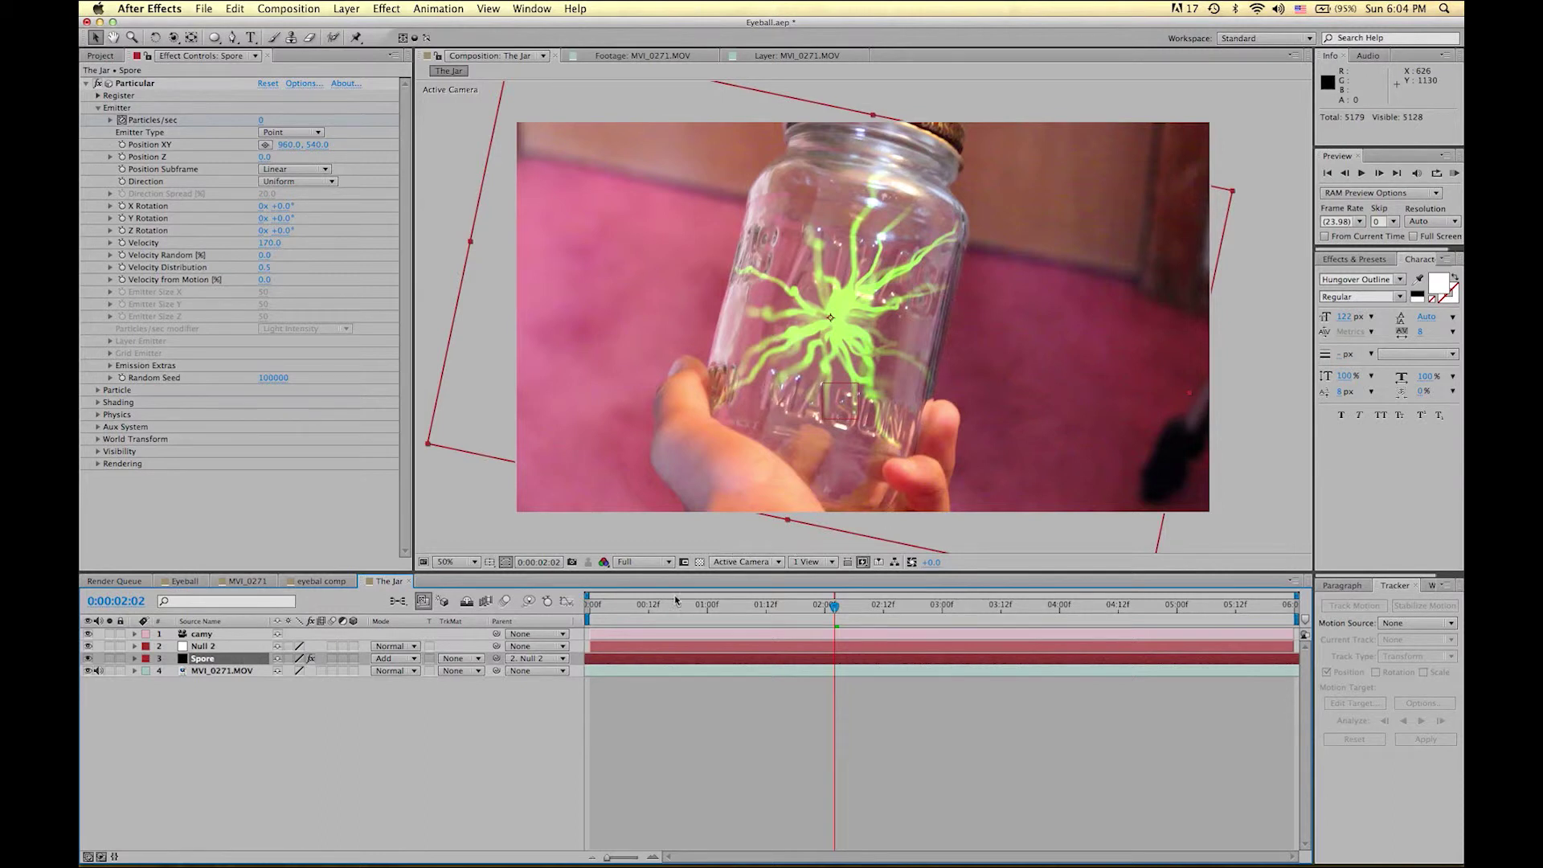
pyautogui.moveTo(731, 392); pyautogui.dragTo(799, 423)
pyautogui.press('space')
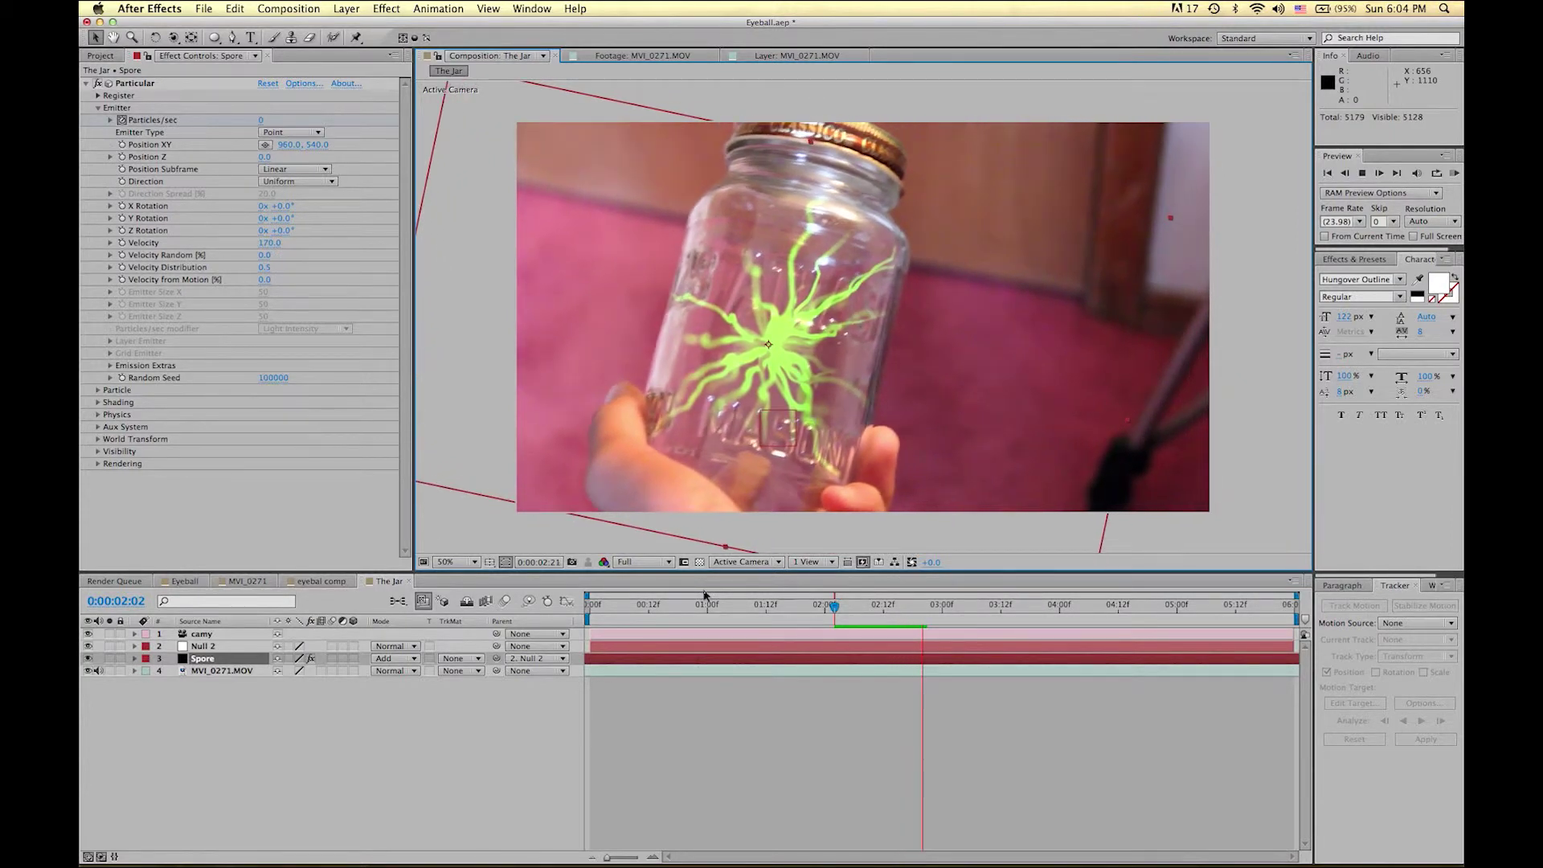
# Step: Stop playback and run a RAM preview of The Jar composition
pyautogui.press('space')
pyautogui.click(1455, 174)
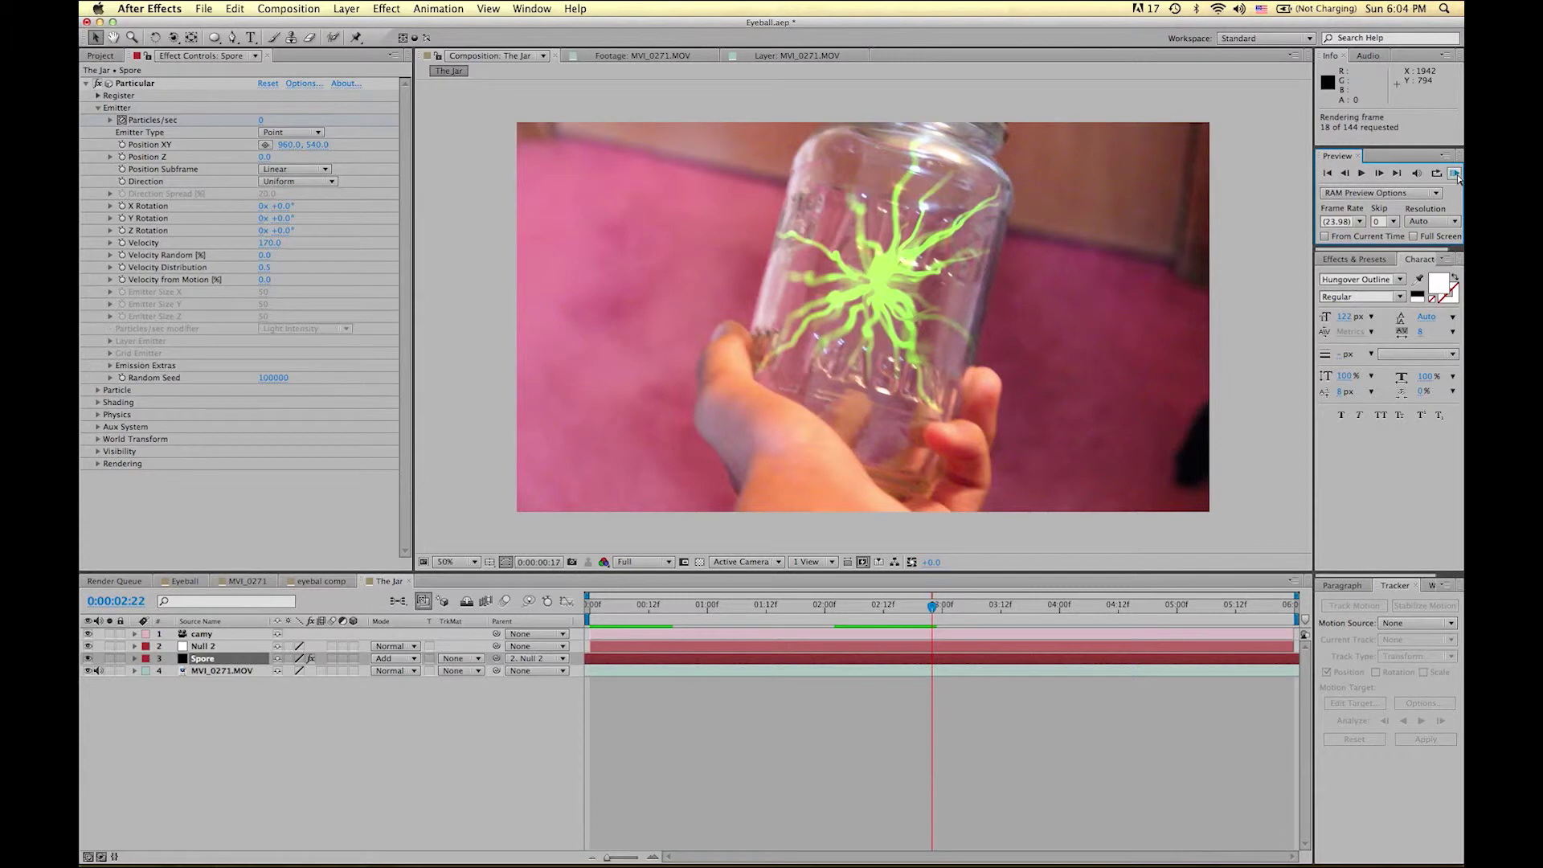
pyautogui.click(1456, 172)
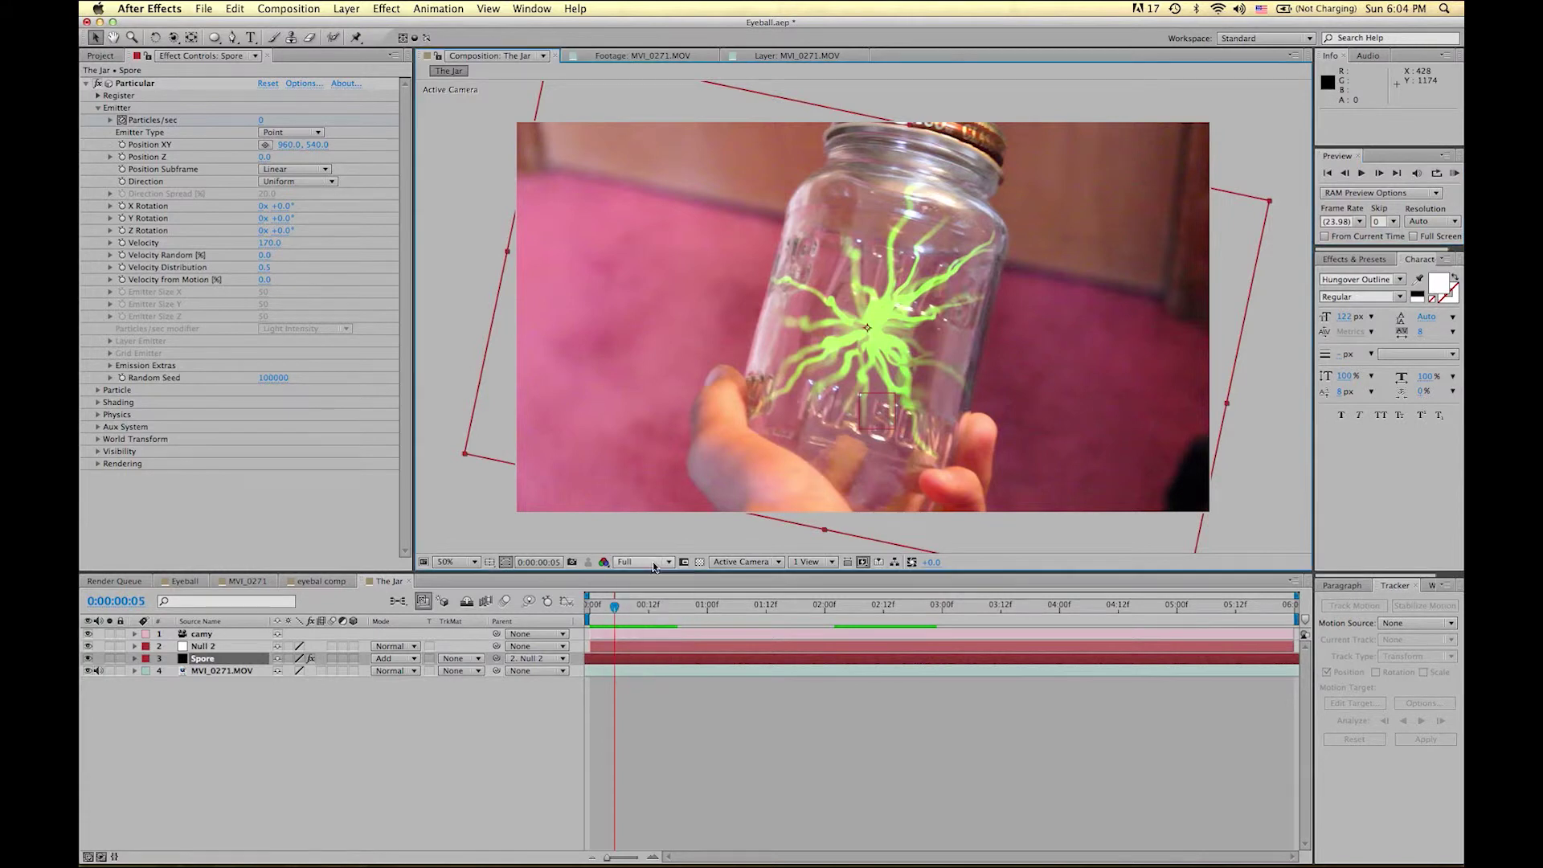
# Step: Set preview resolution to Half, preview again, then return to the comp's start
pyautogui.click(647, 563)
pyautogui.click(643, 612)
pyautogui.click(1453, 174)
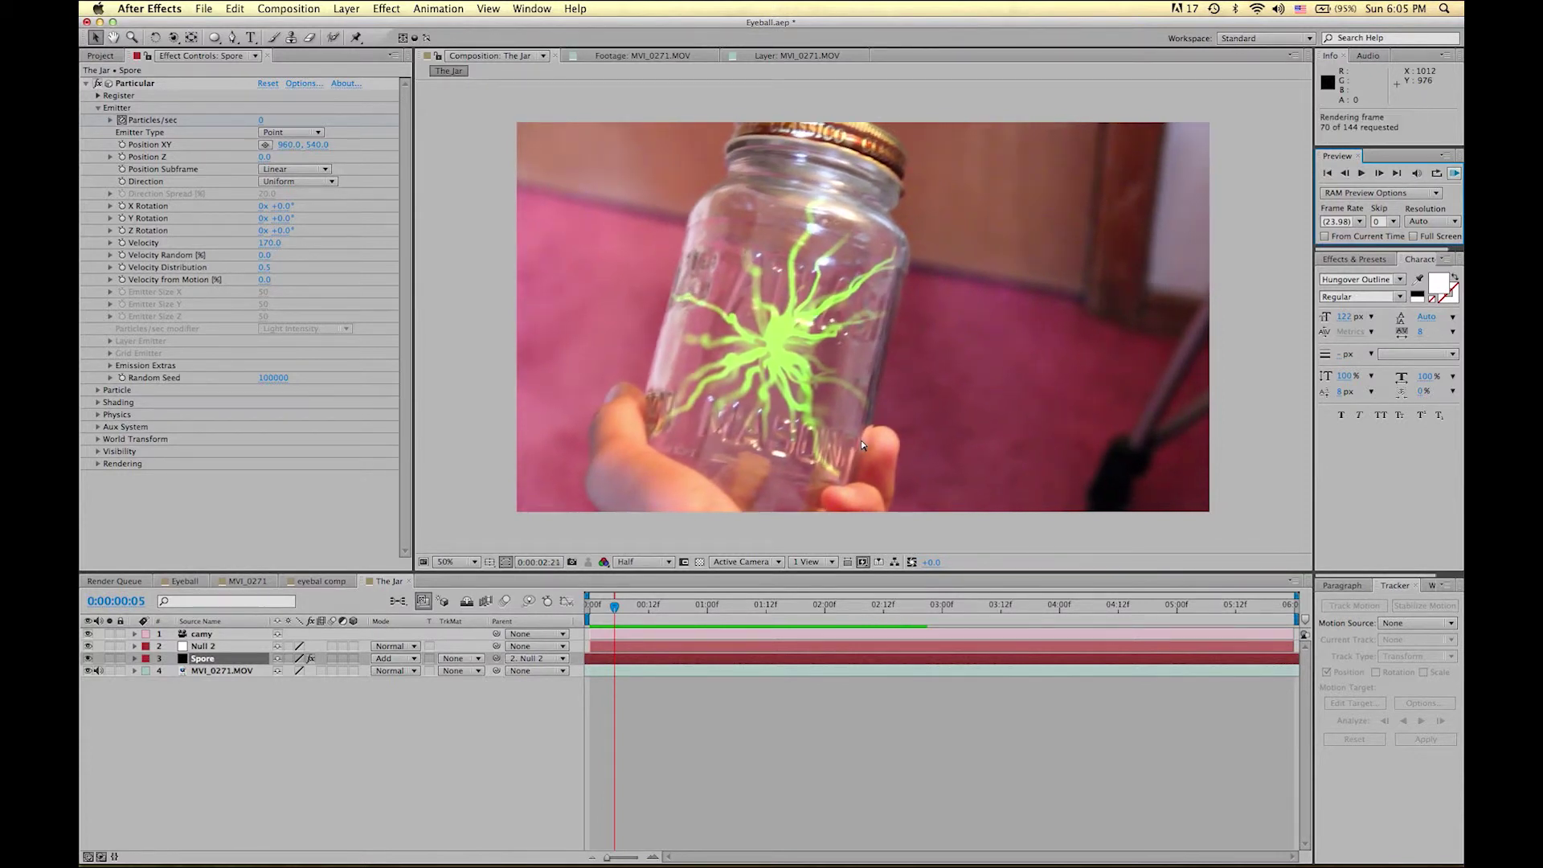
pyautogui.click(860, 438)
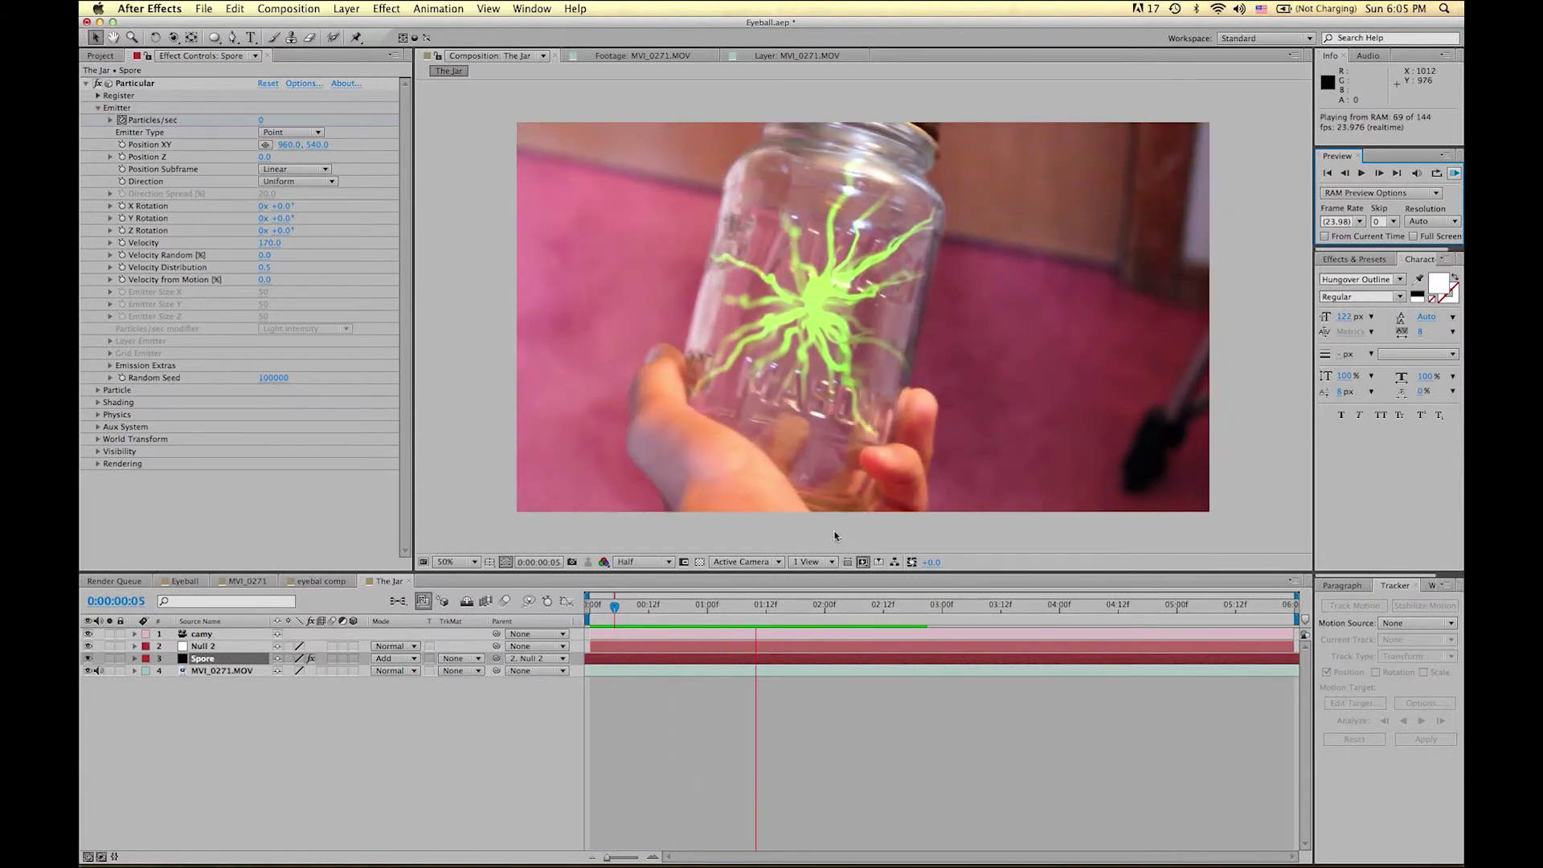
pyautogui.click(834, 534)
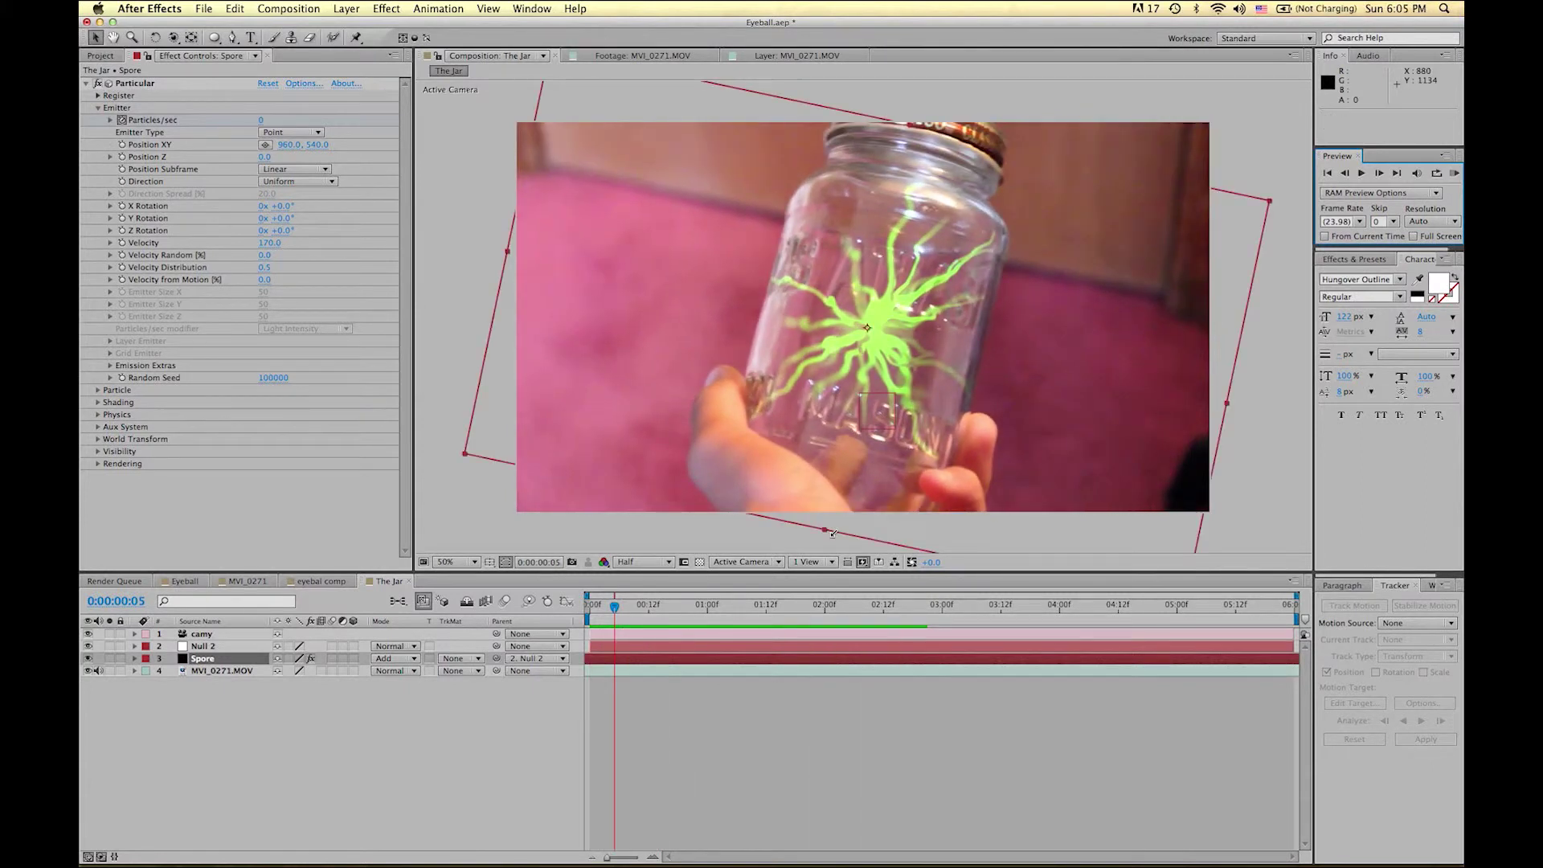
pyautogui.moveTo(620, 598); pyautogui.dragTo(595, 615)
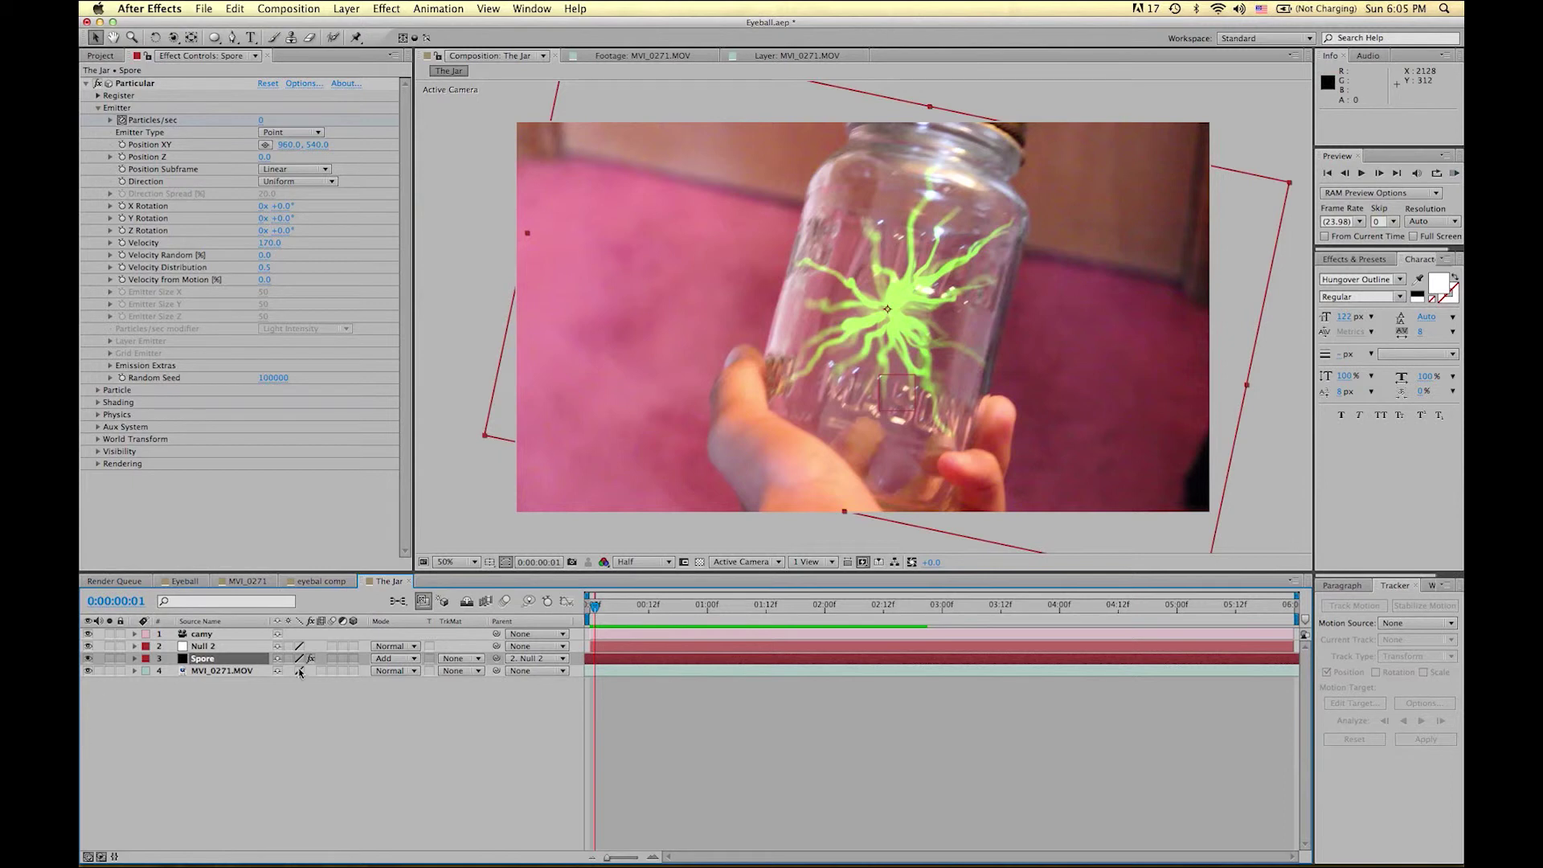
# Step: Select the Spore layer and display only its Rotation property (0x +11.9°)
pyautogui.moveTo(595, 619); pyautogui.dragTo(576, 658)
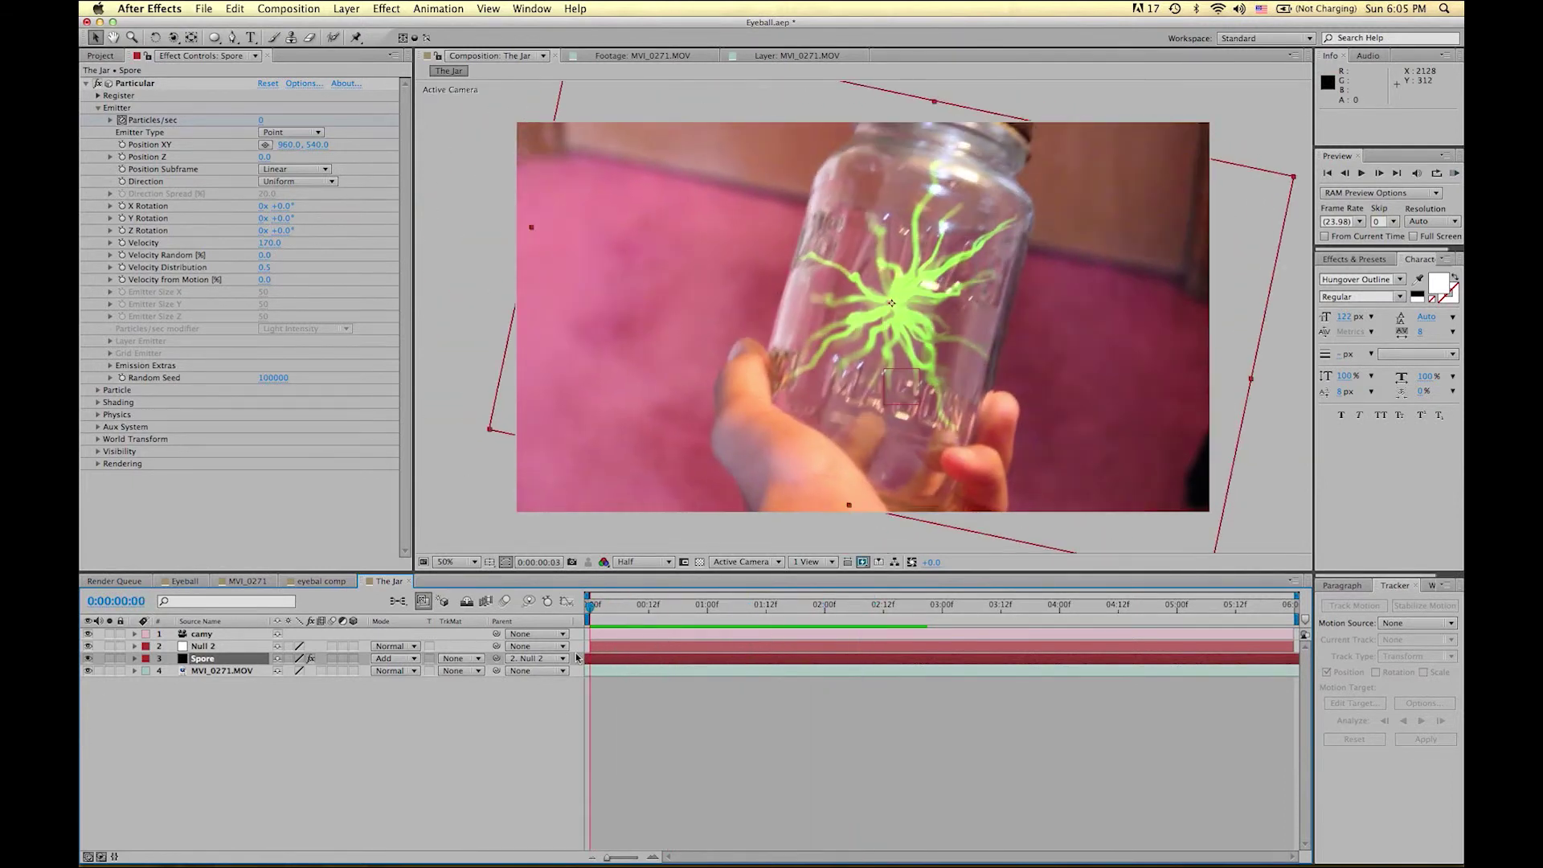
pyautogui.click(212, 648)
pyautogui.click(213, 658)
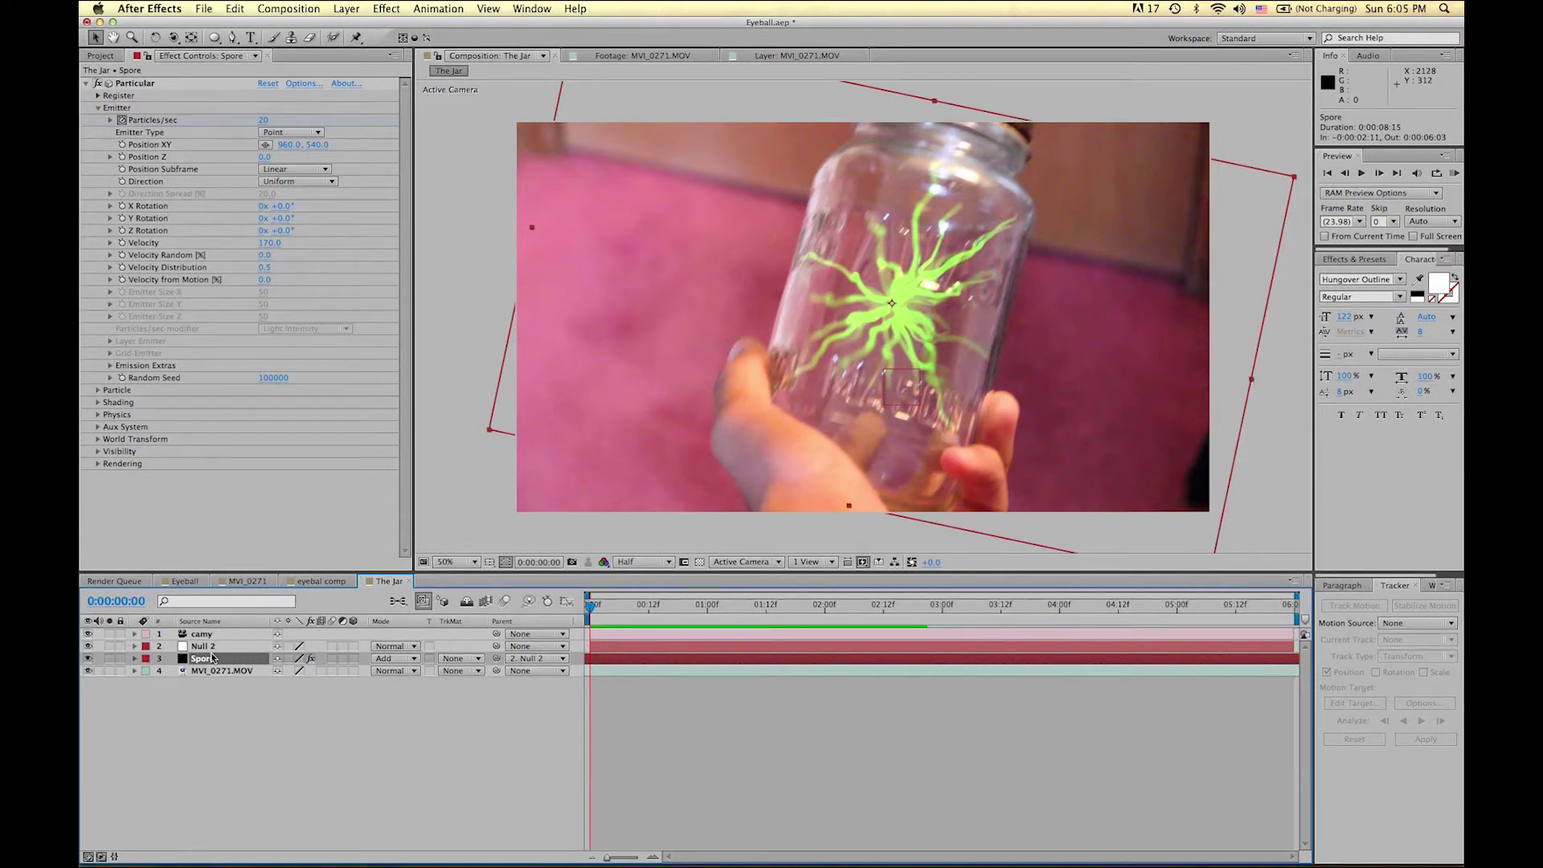
pyautogui.press('r')
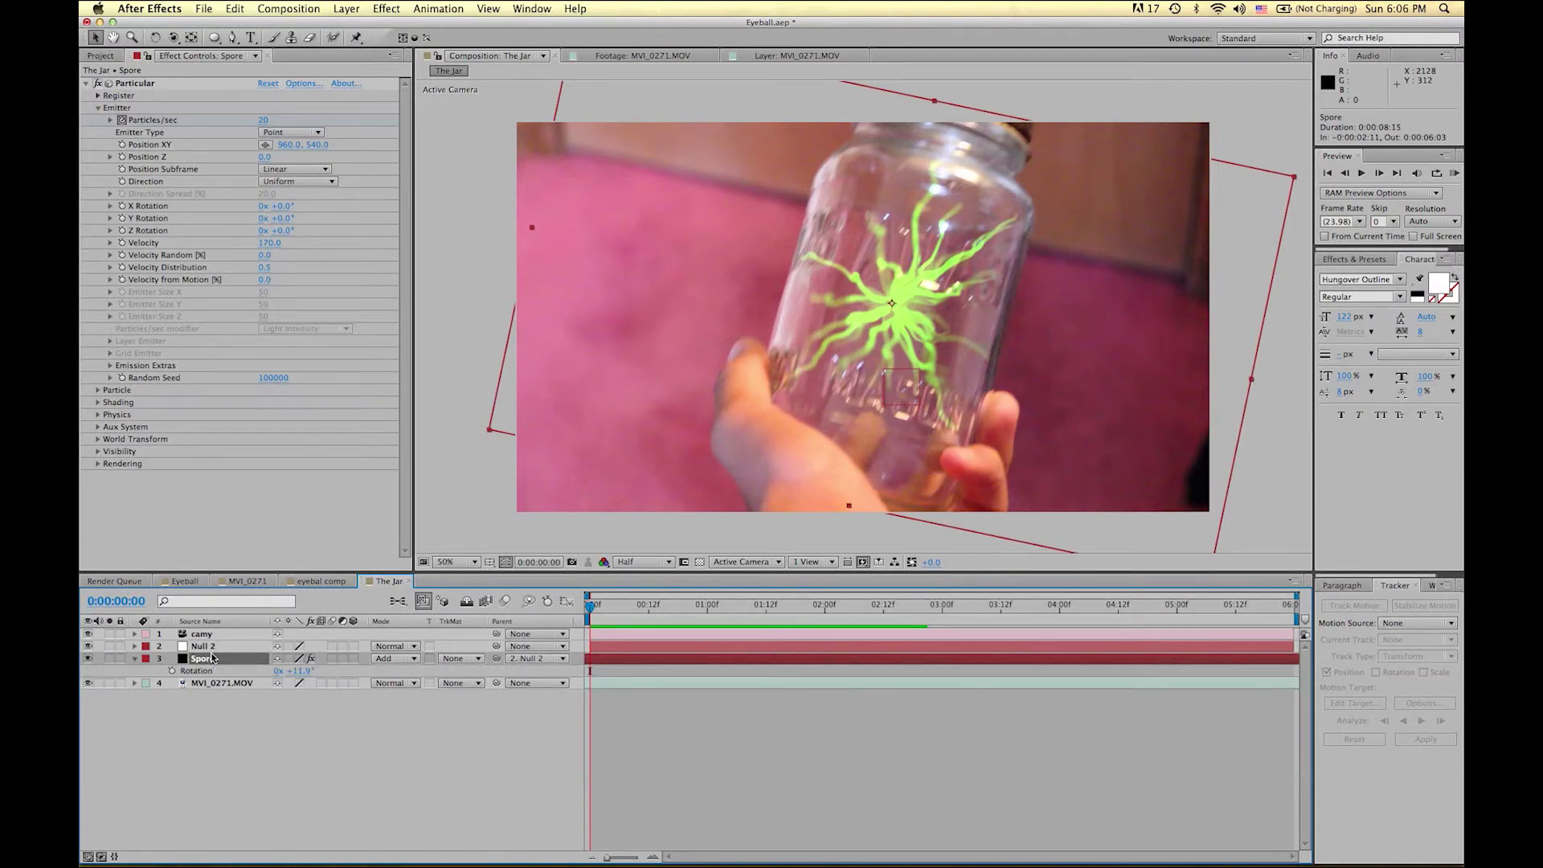
# Step: Start Spore rotation keyframes at frame 0, tilting the burst to about 16.5° with the Rotation tool
pyautogui.click(171, 671)
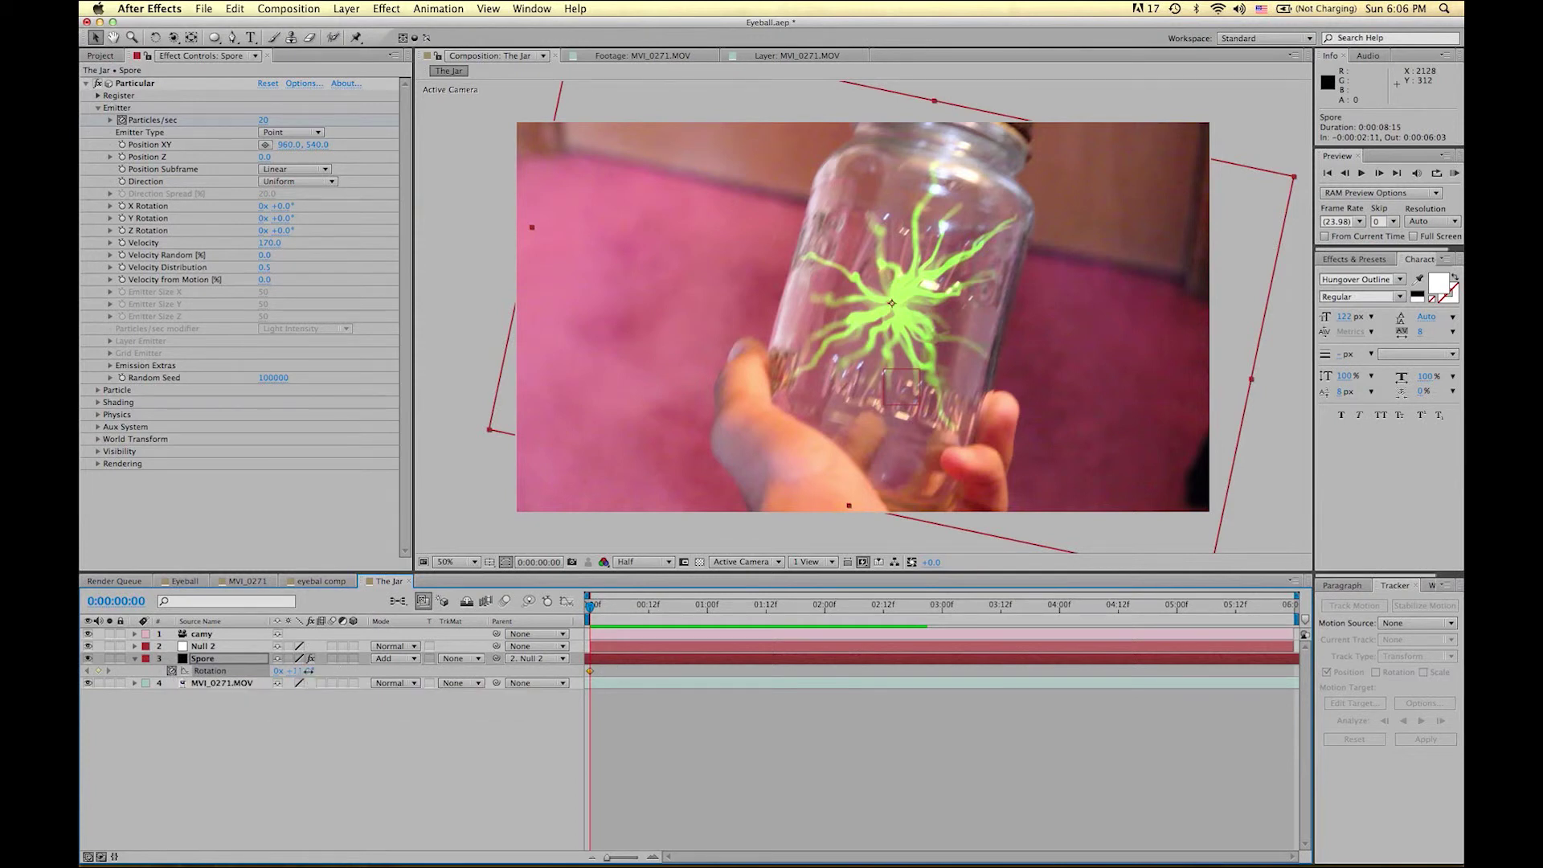
pyautogui.moveTo(283, 672); pyautogui.dragTo(315, 671)
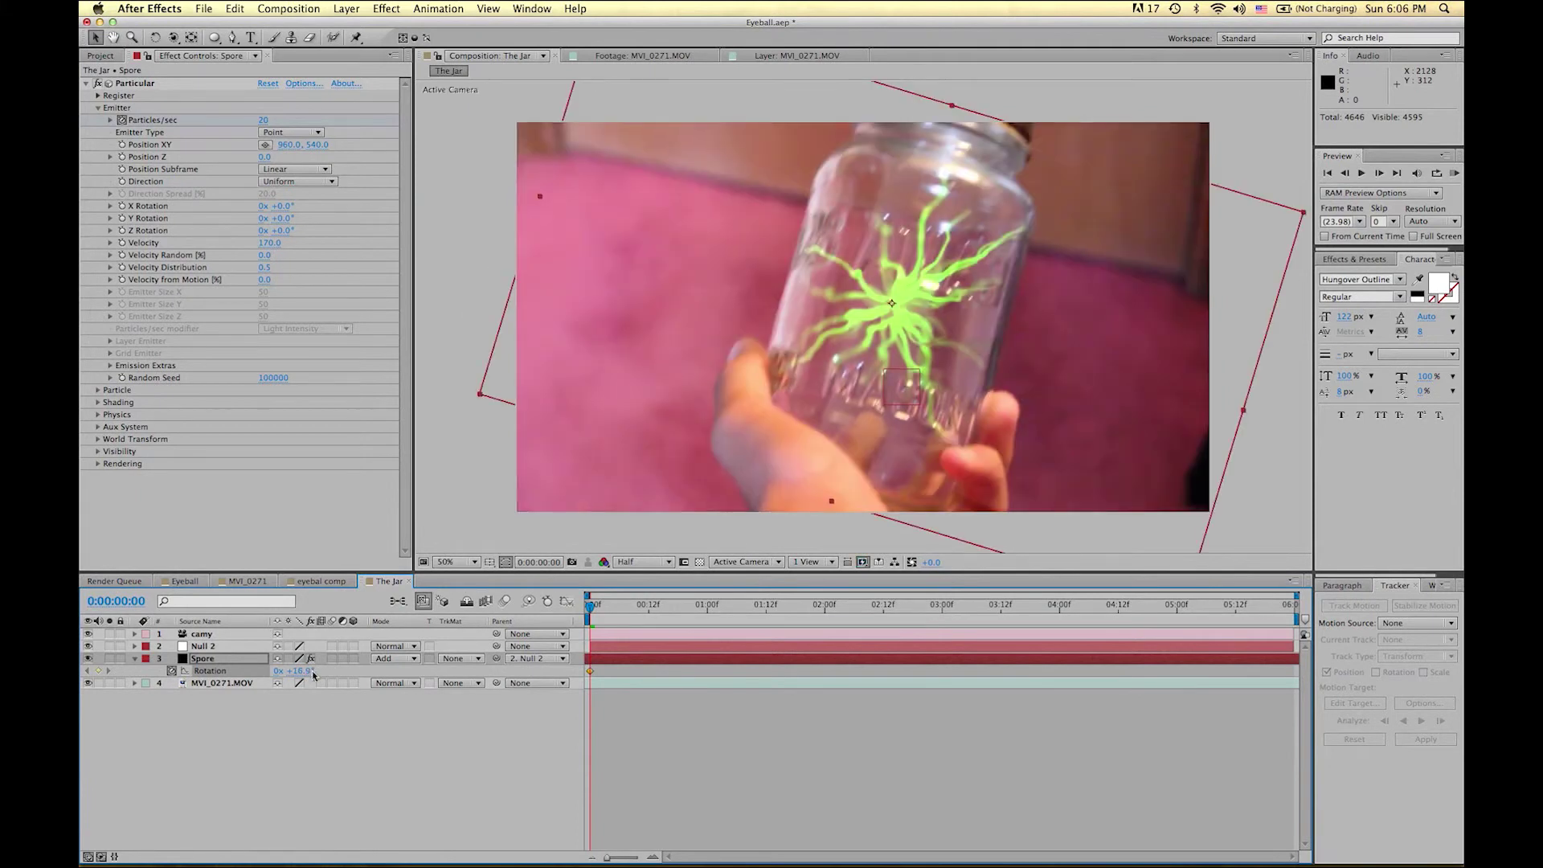
pyautogui.click(158, 40)
pyautogui.moveTo(919, 241); pyautogui.dragTo(922, 233)
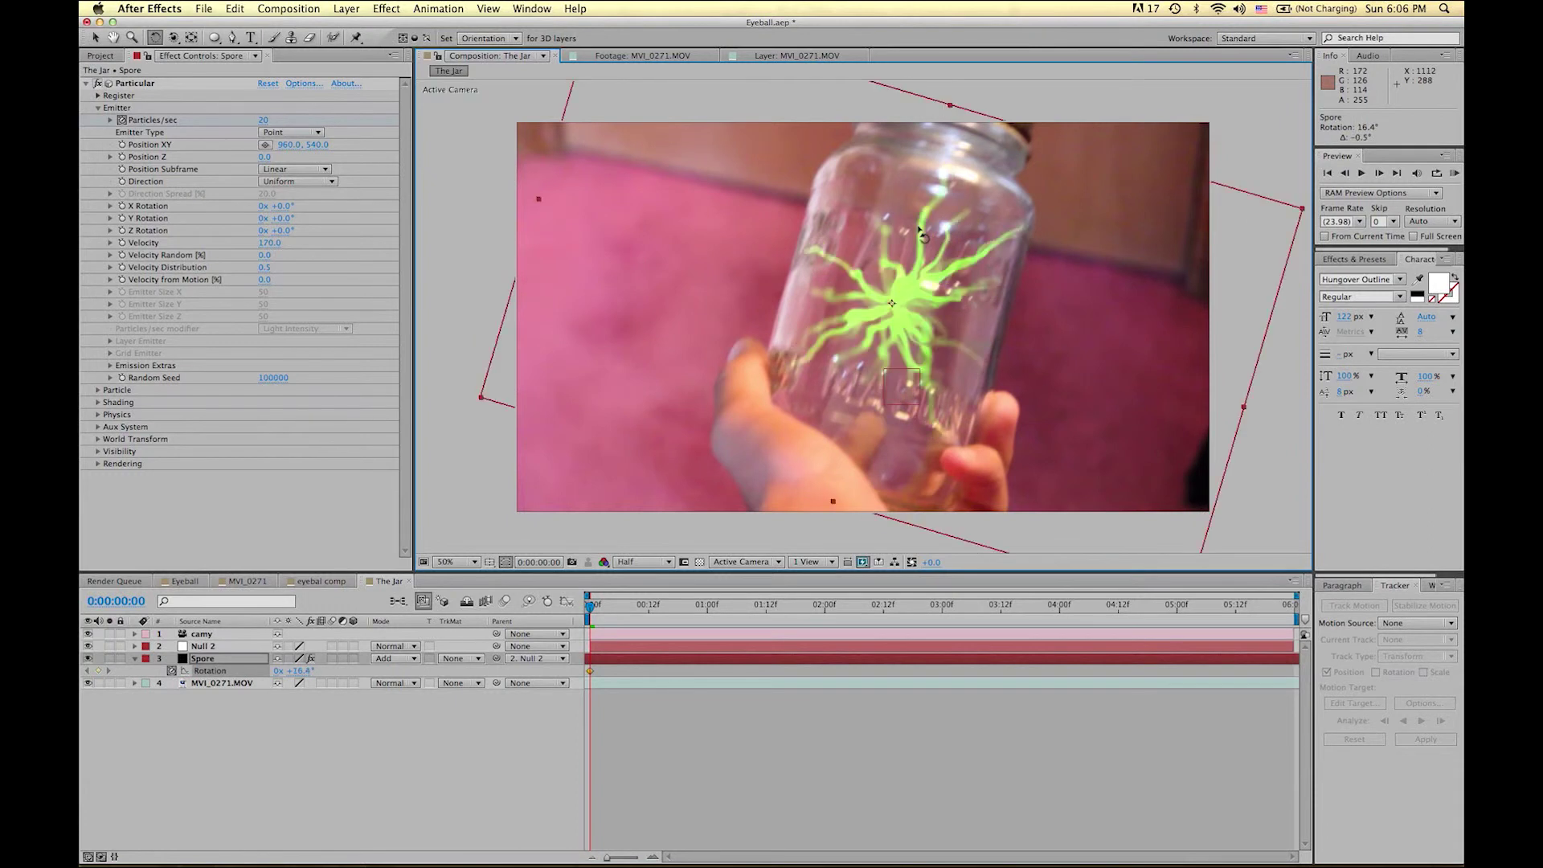
# Step: Add Spore rotation keyframes at 0:00:00:19 and 0:00:02:03 to follow the jar's tilt
pyautogui.click(683, 610)
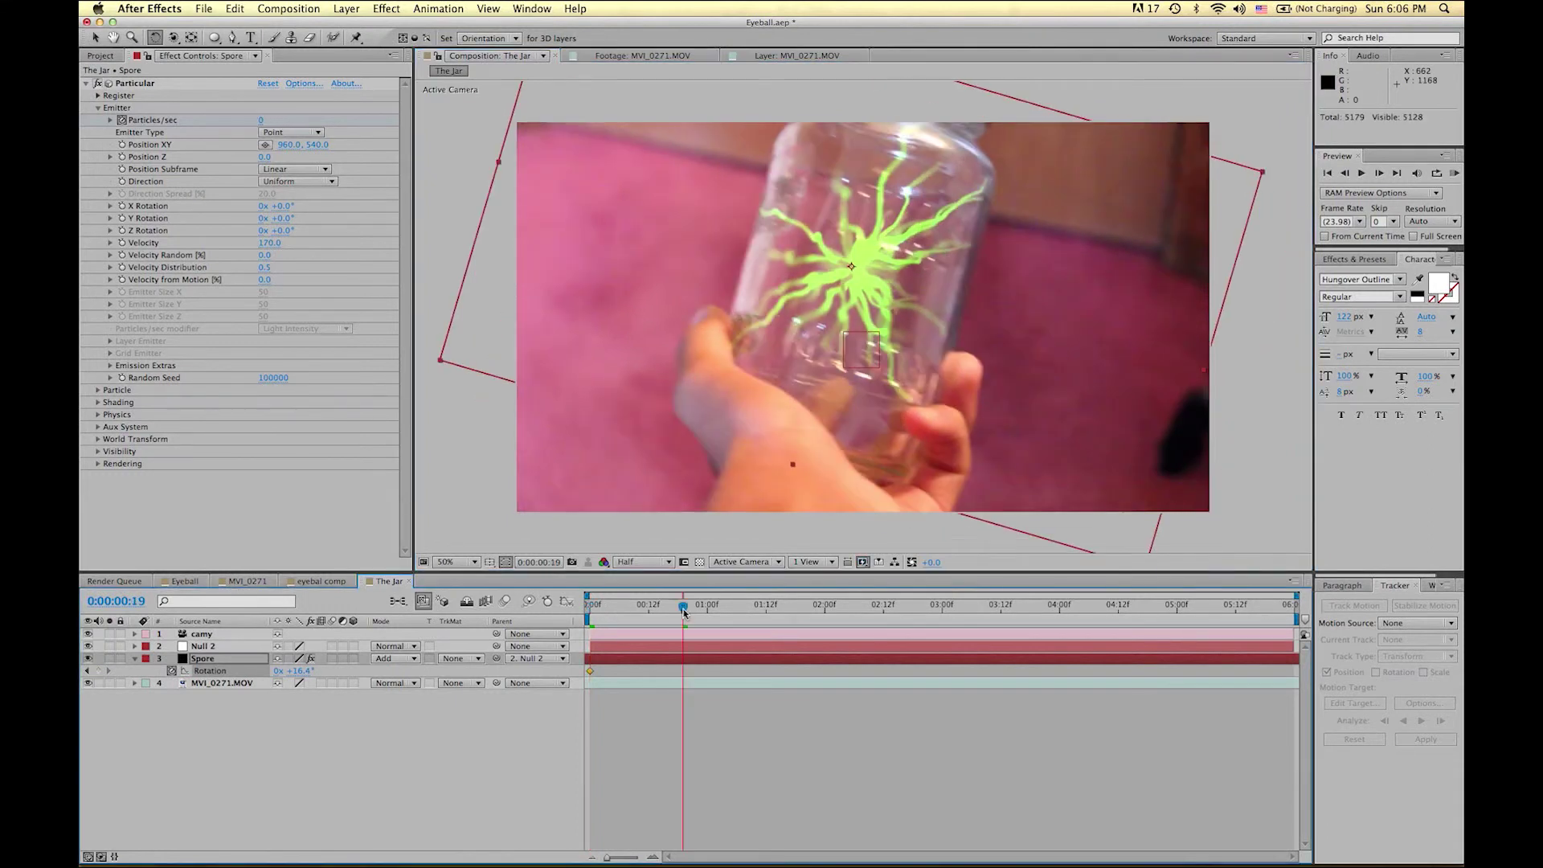
pyautogui.moveTo(929, 227); pyautogui.dragTo(930, 224)
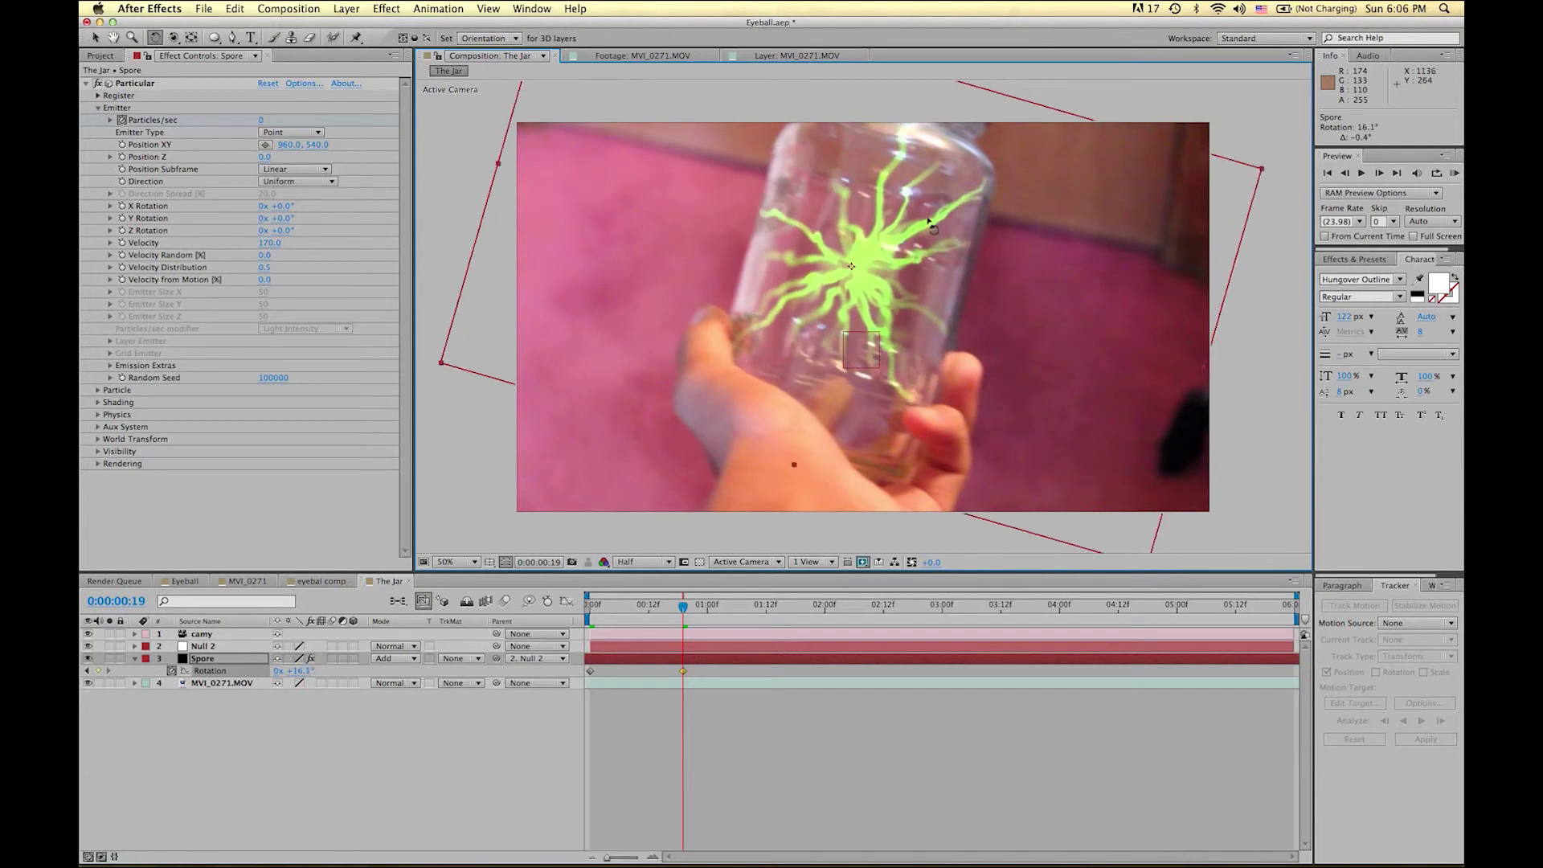
pyautogui.click(840, 617)
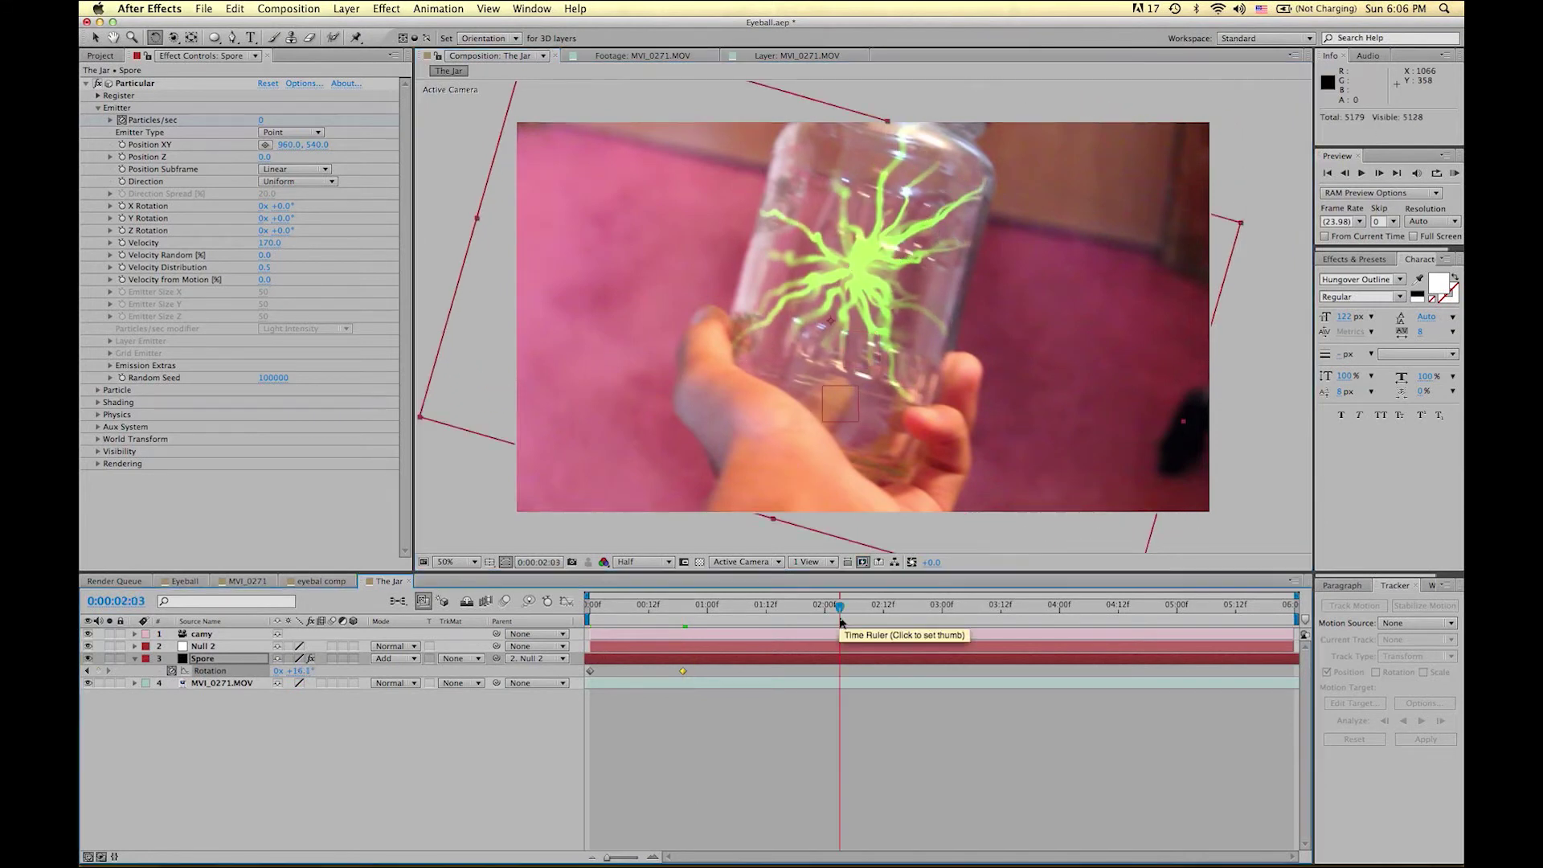
pyautogui.moveTo(888, 333); pyautogui.dragTo(1045, 487)
# Step: Rotate the spore to match the jar at 0:00:05:23 and 0:00:03:04, checking 4:09
pyautogui.click(1290, 604)
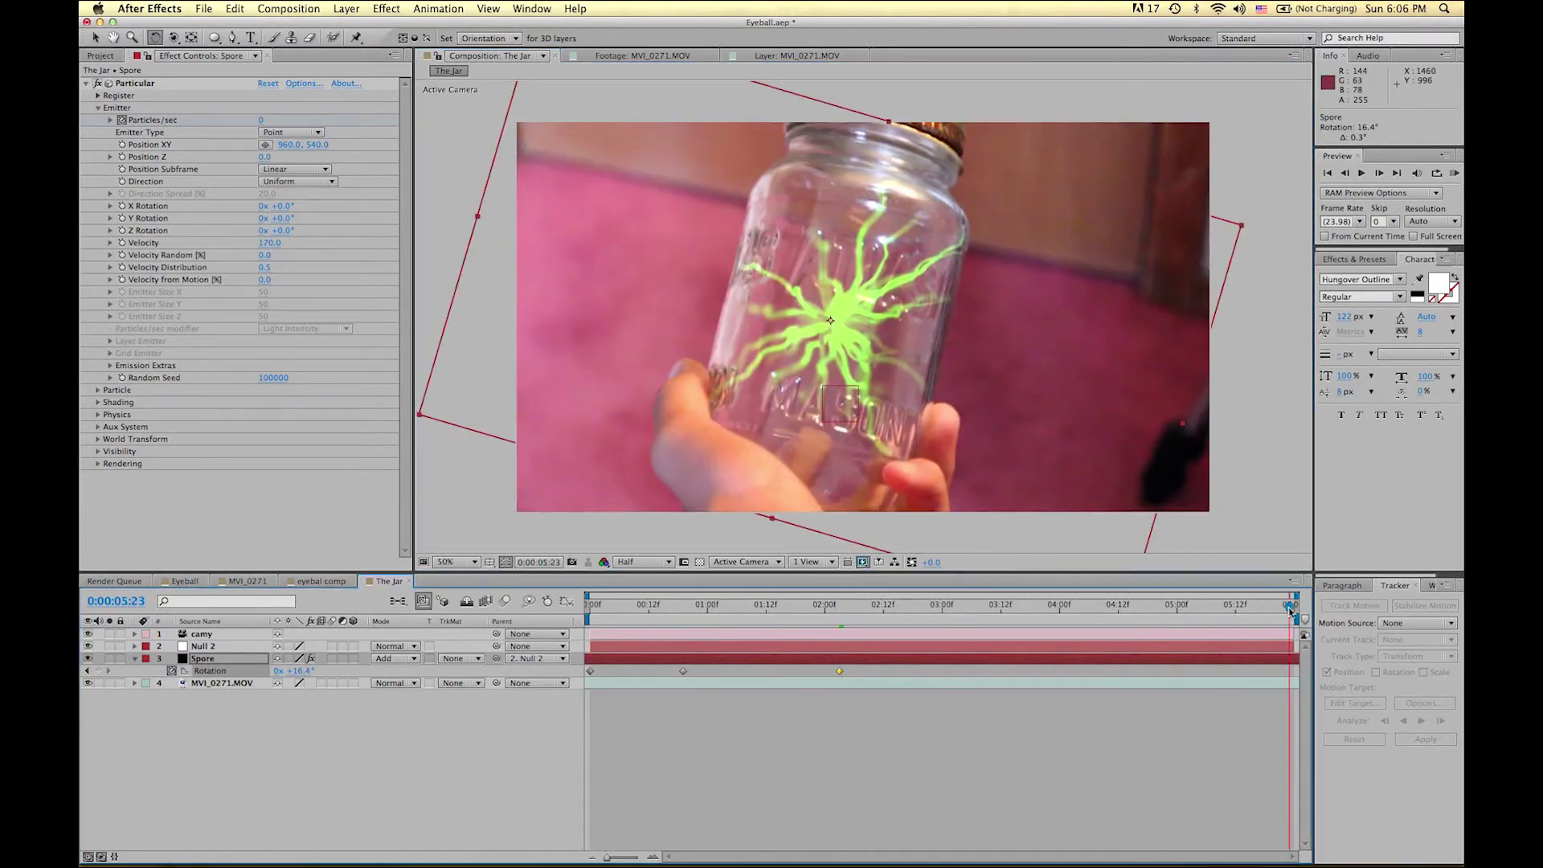
pyautogui.moveTo(850, 318); pyautogui.dragTo(861, 319)
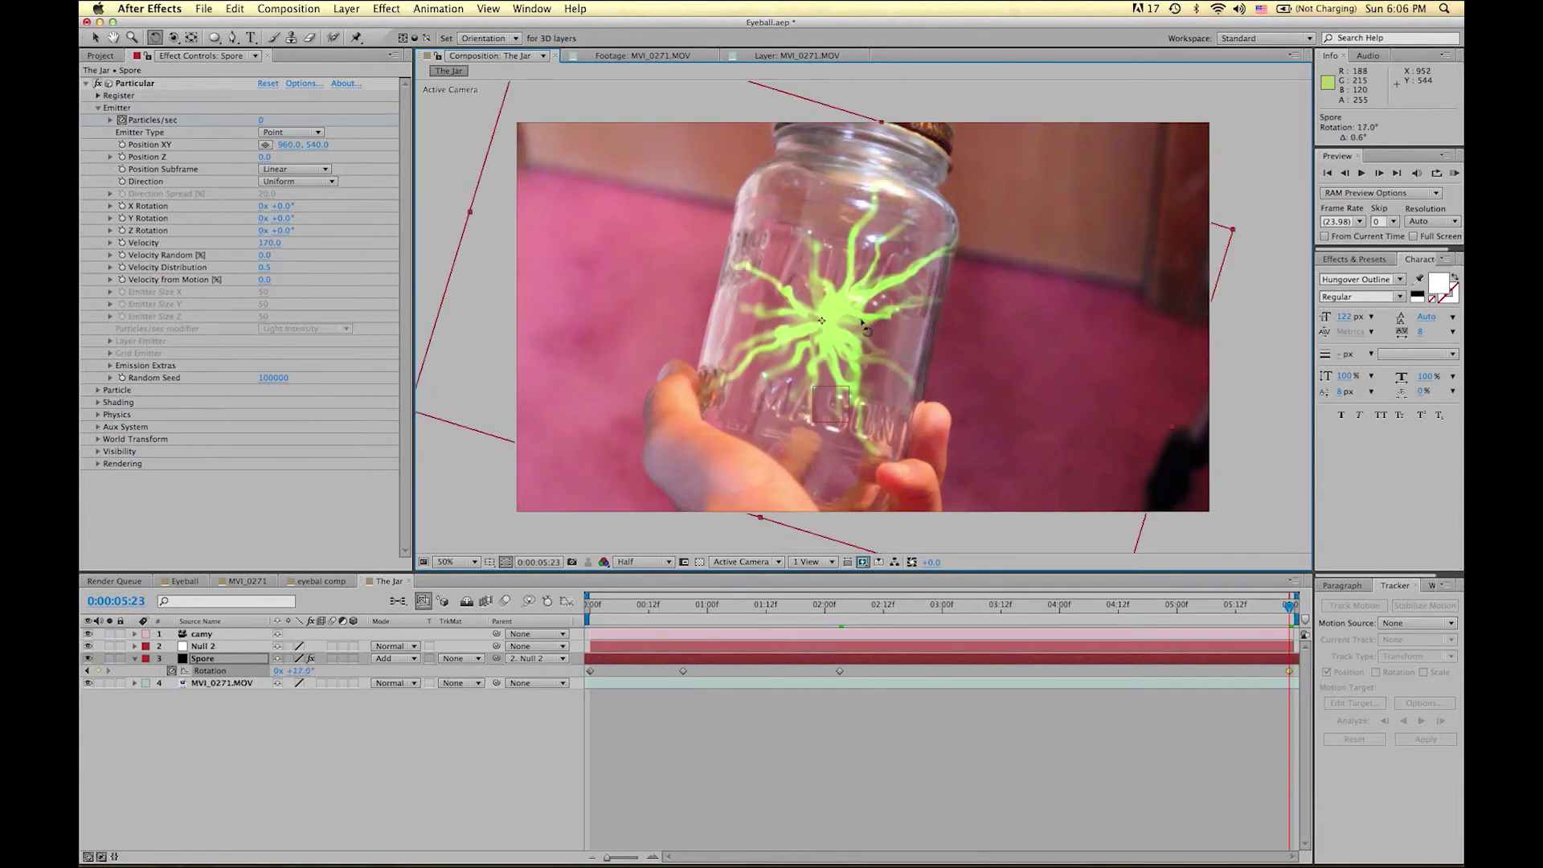
pyautogui.click(1104, 604)
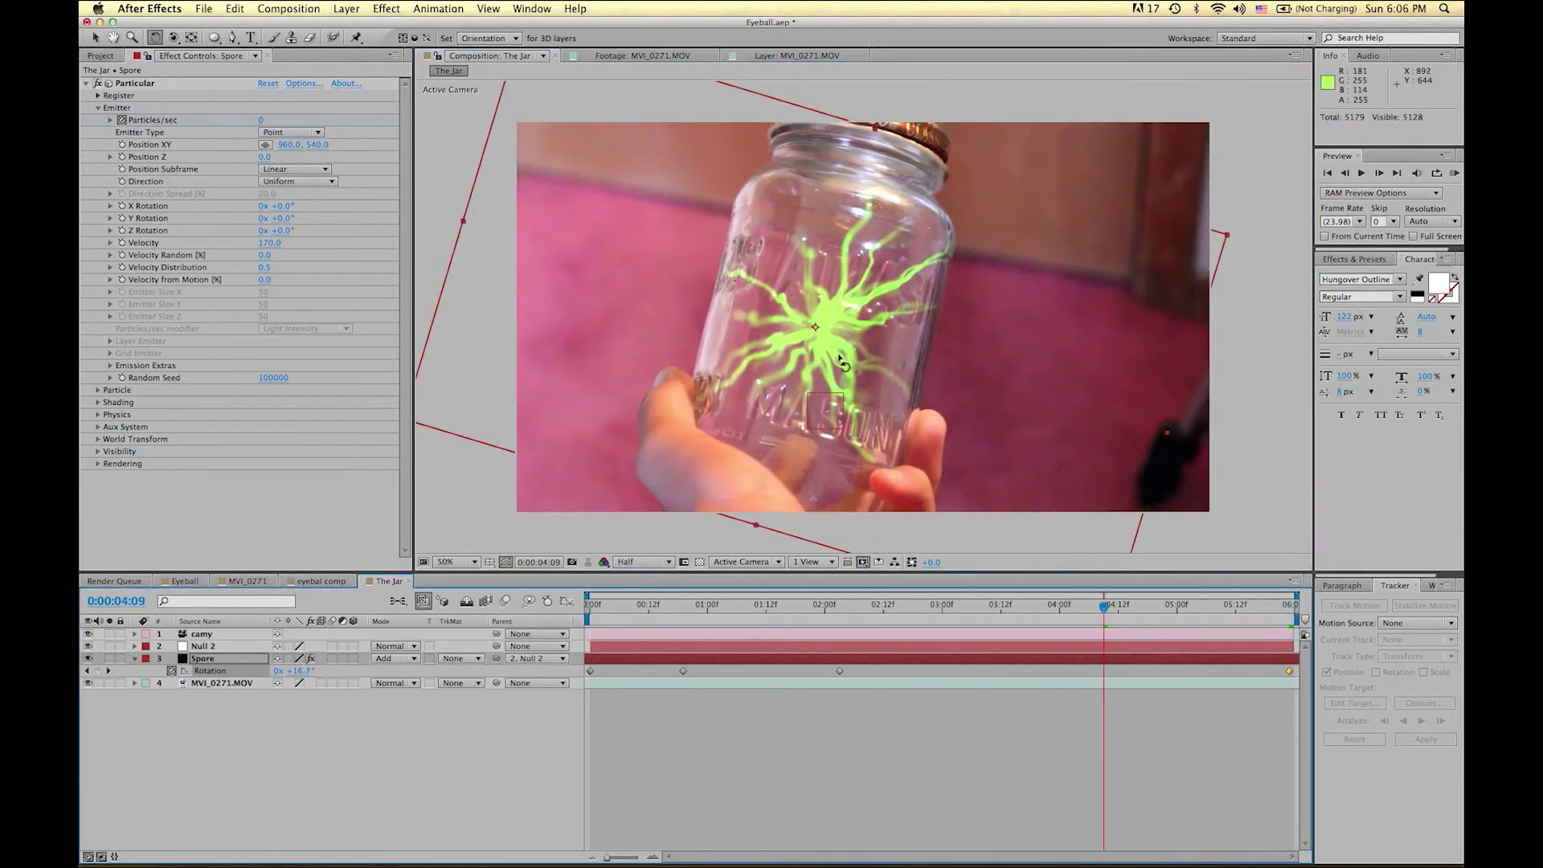
pyautogui.click(960, 607)
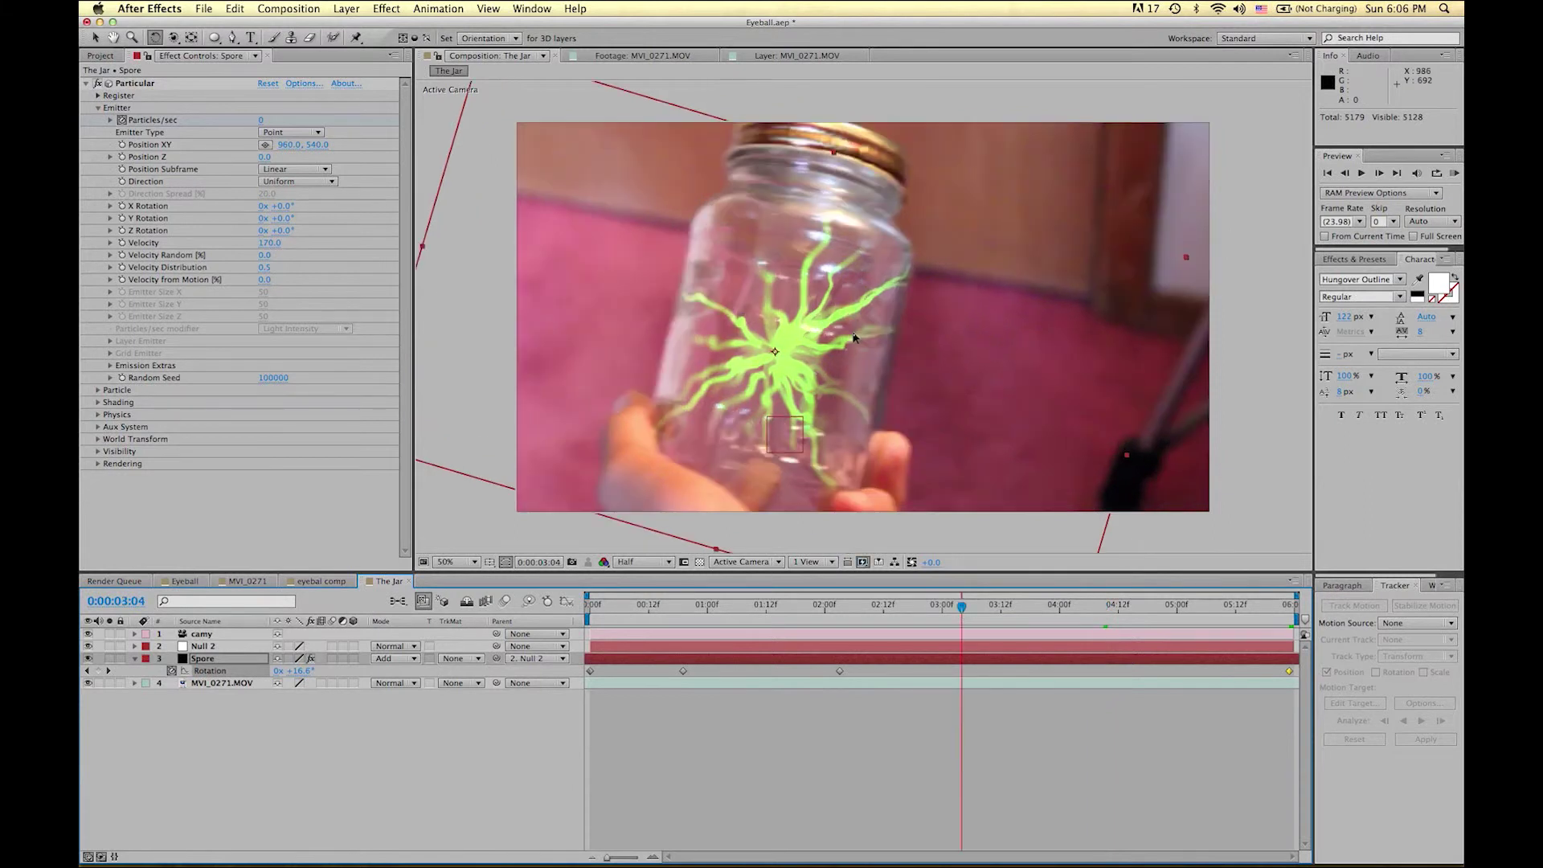
pyautogui.moveTo(826, 325); pyautogui.dragTo(850, 321)
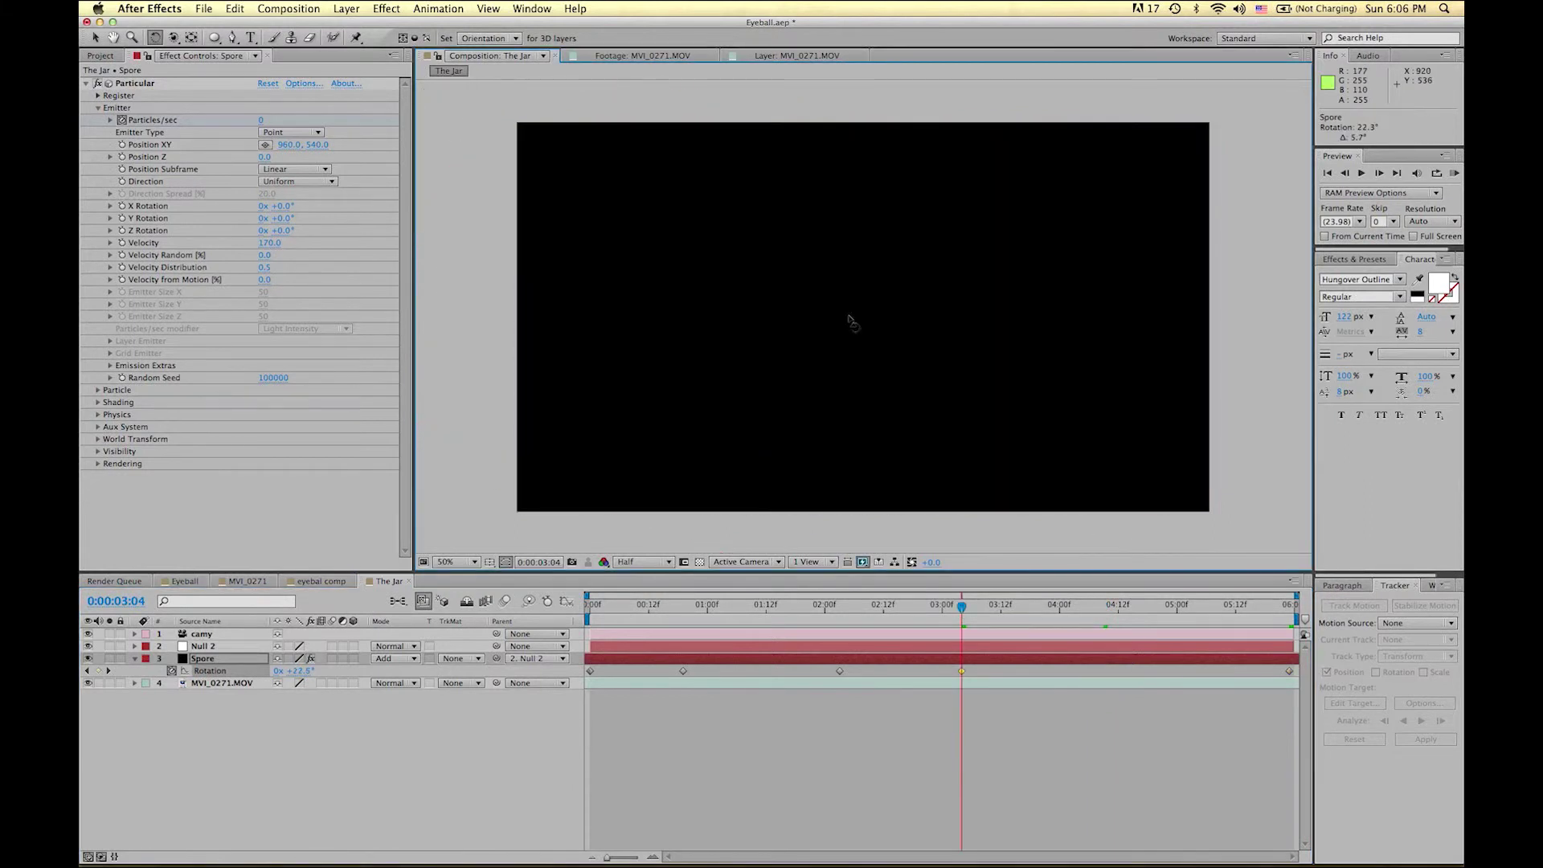
# Step: Check the spore's alignment at 1:08 and the start, deselect it, and play back from the beginning
pyautogui.click(746, 607)
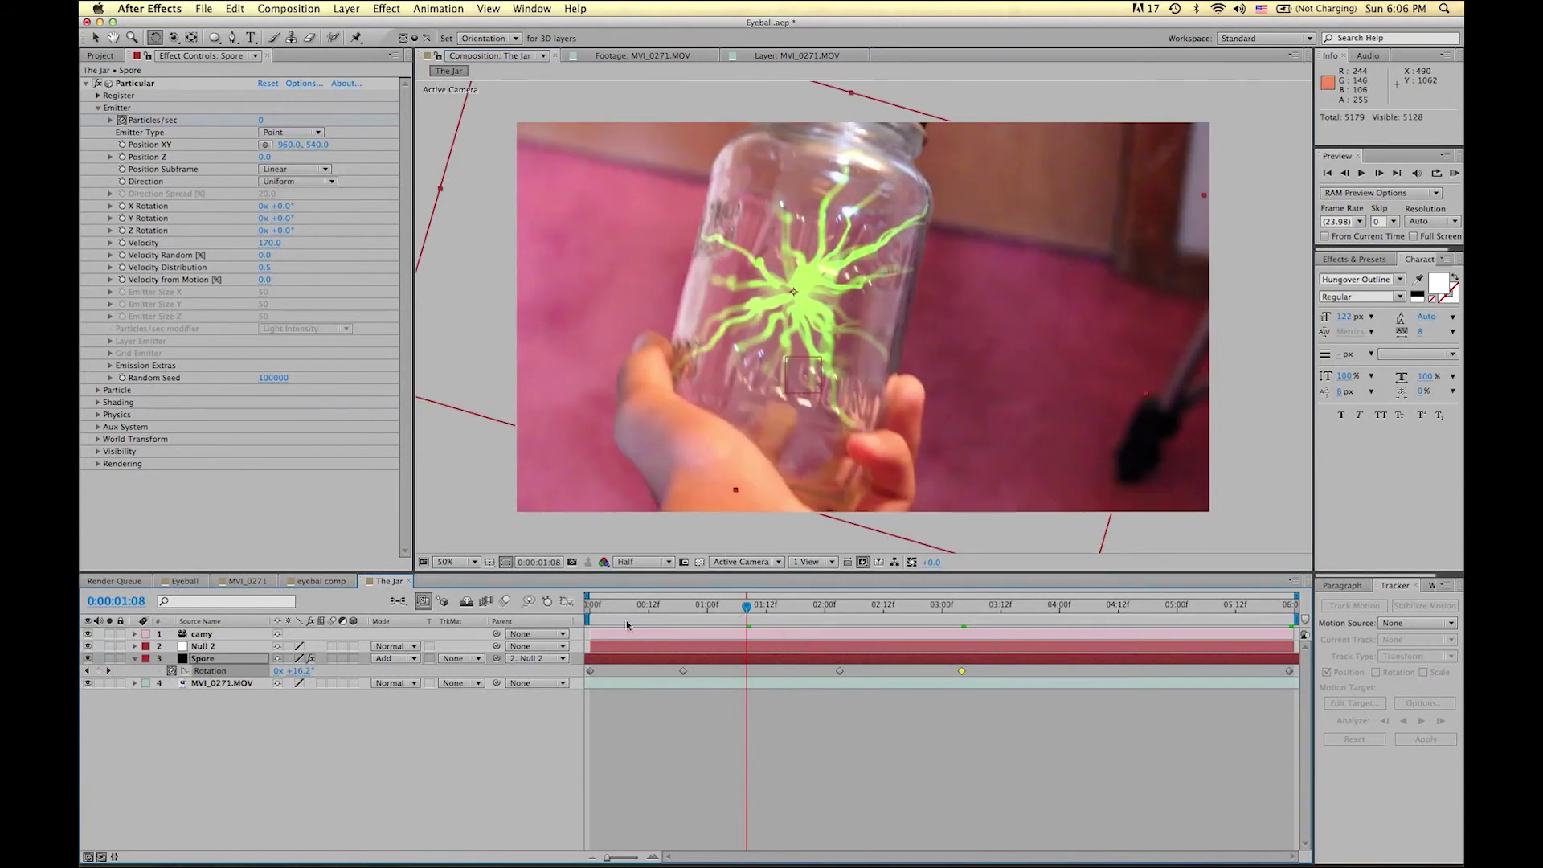
pyautogui.click(624, 616)
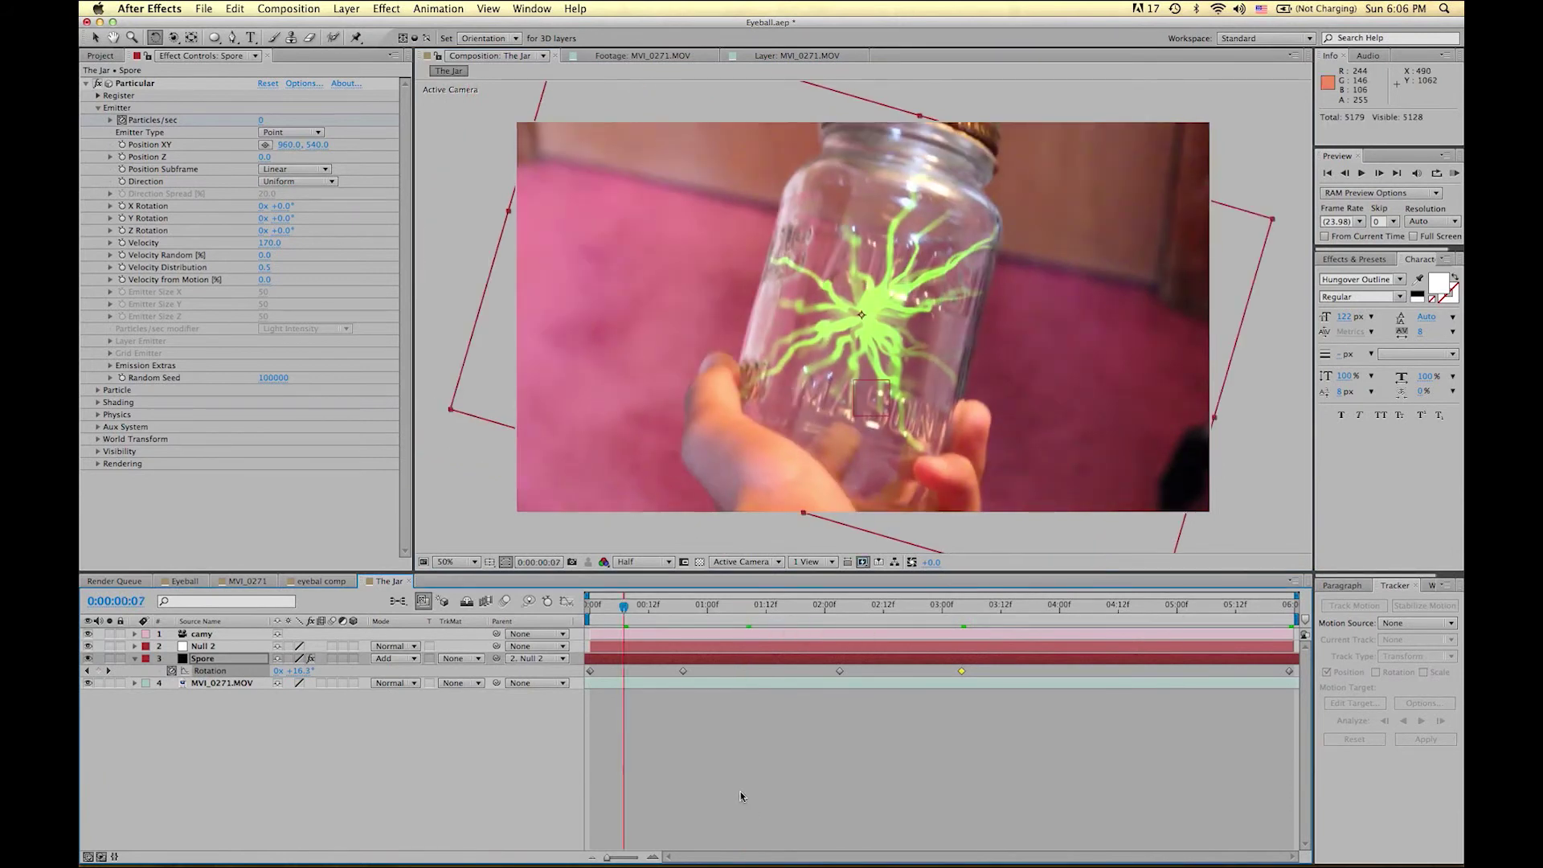
pyautogui.click(746, 802)
pyautogui.click(637, 611)
pyautogui.click(591, 612)
pyautogui.press('space')
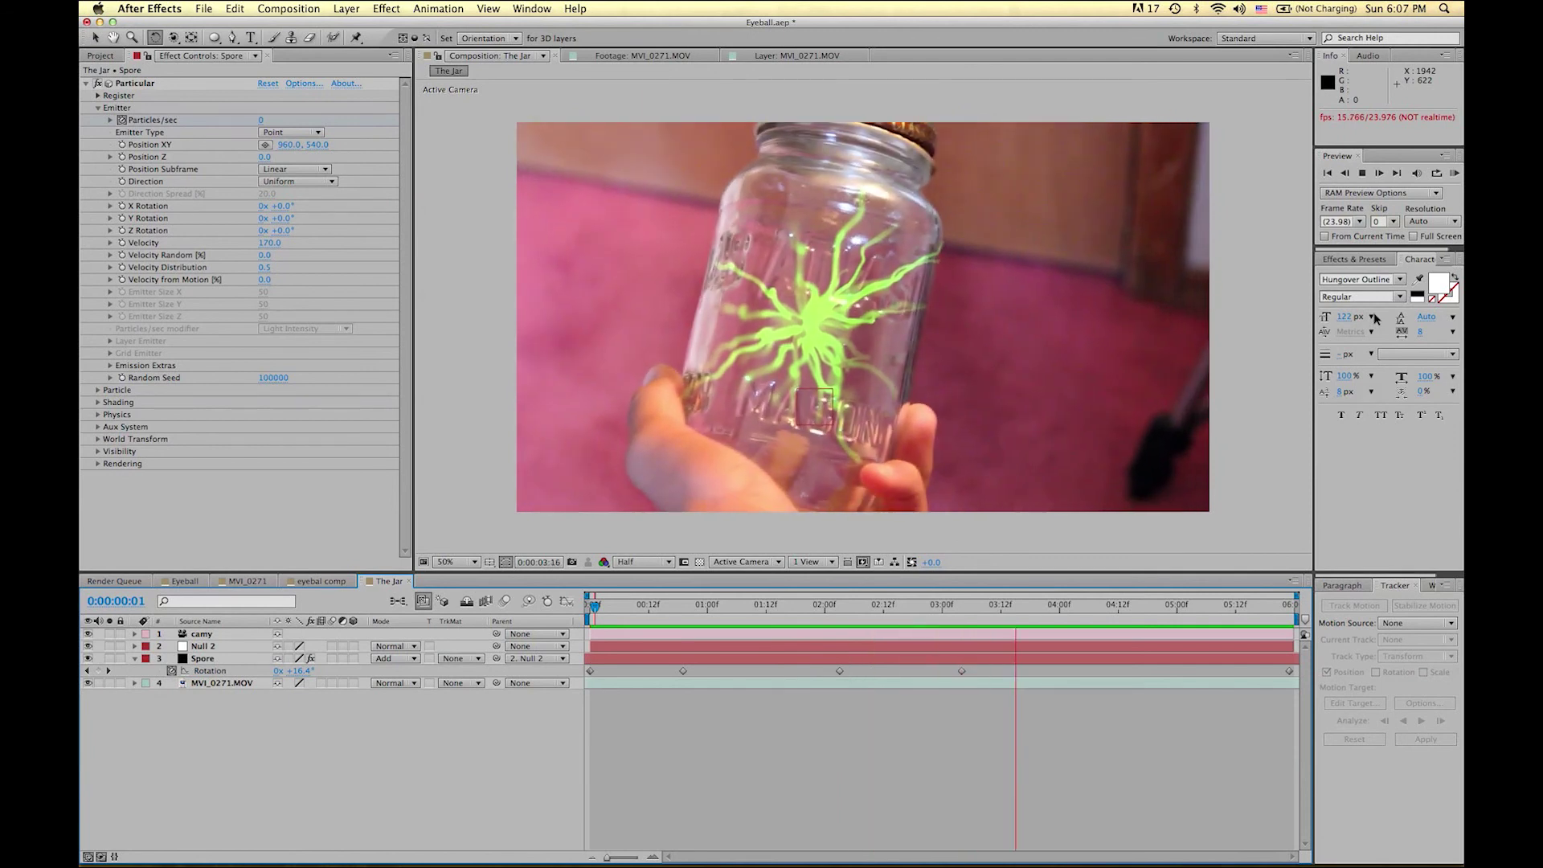
# Step: Stop the preview and re-tilt the 0:00:03:04 rotation keyframe to about 17.6°, then verify at 4:10
pyautogui.press('space')
pyautogui.moveTo(1014, 608); pyautogui.dragTo(936, 638)
pyautogui.moveTo(866, 651); pyautogui.dragTo(964, 703)
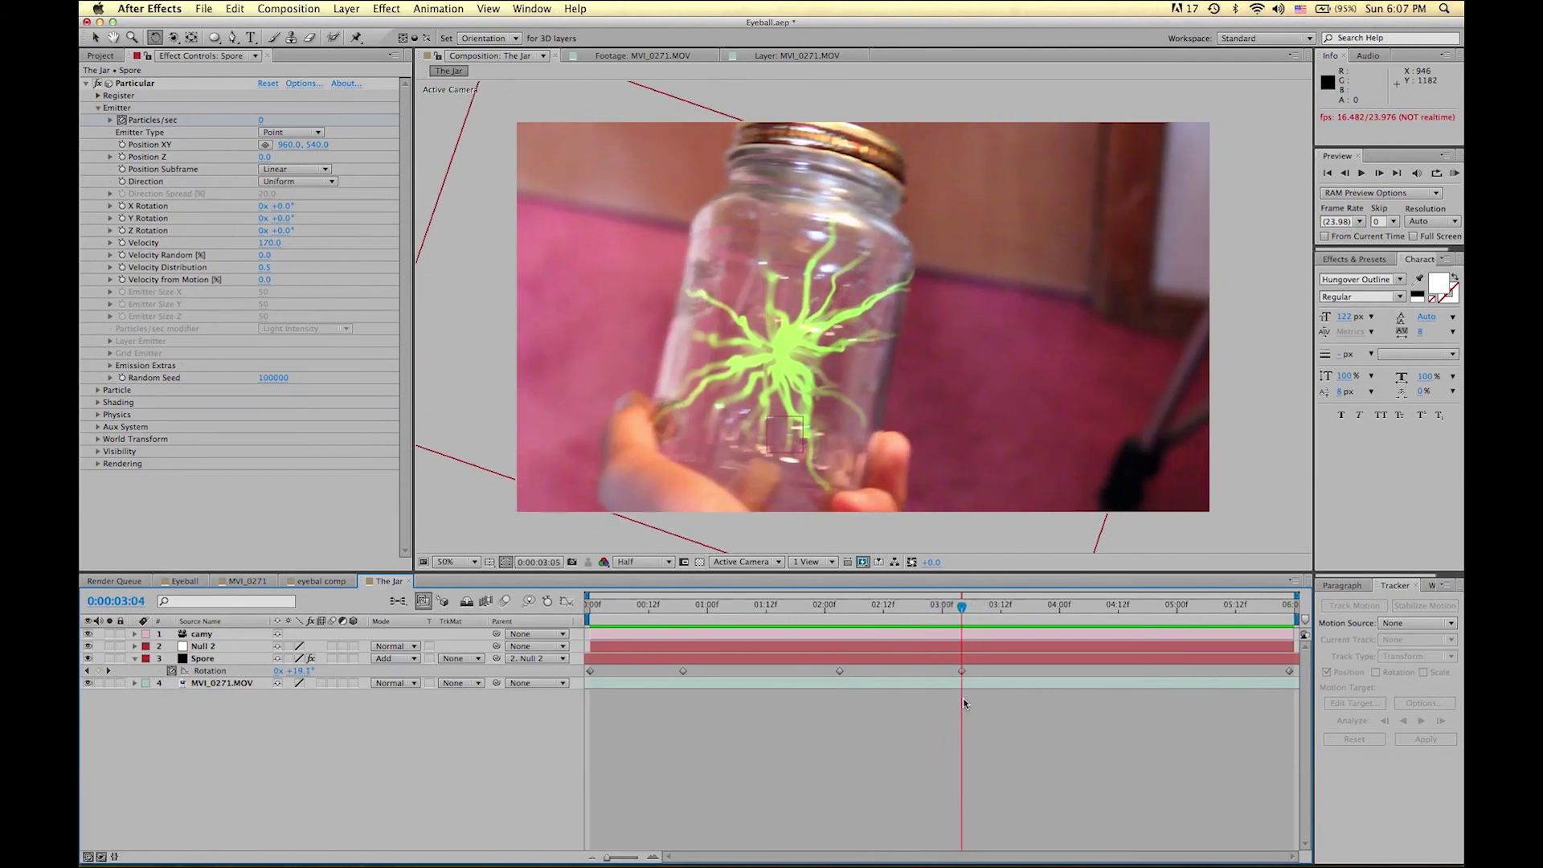
pyautogui.moveTo(856, 452); pyautogui.dragTo(856, 386)
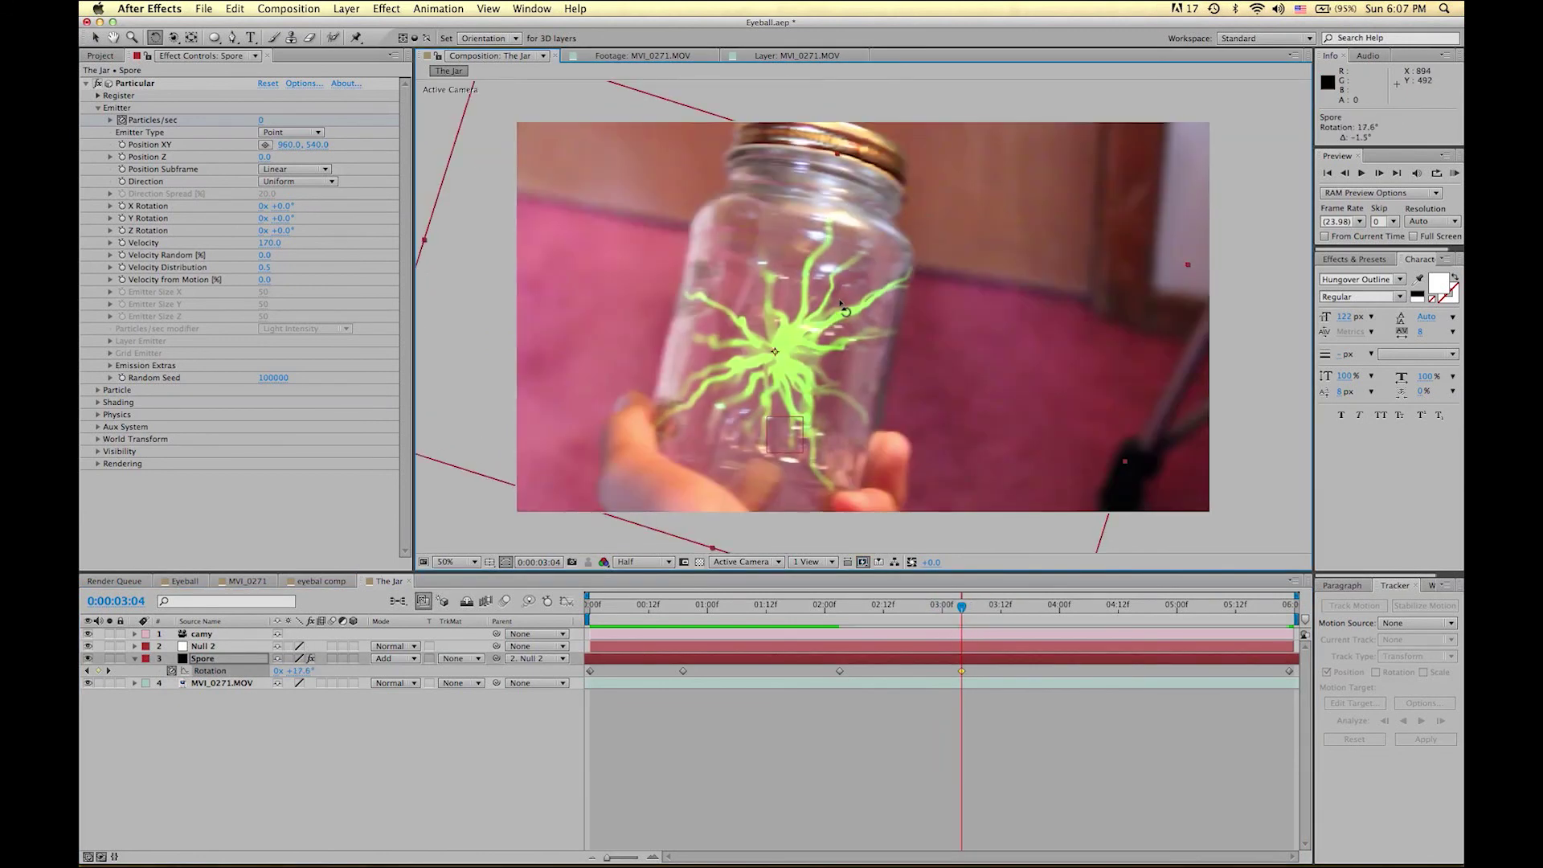
pyautogui.click(1109, 611)
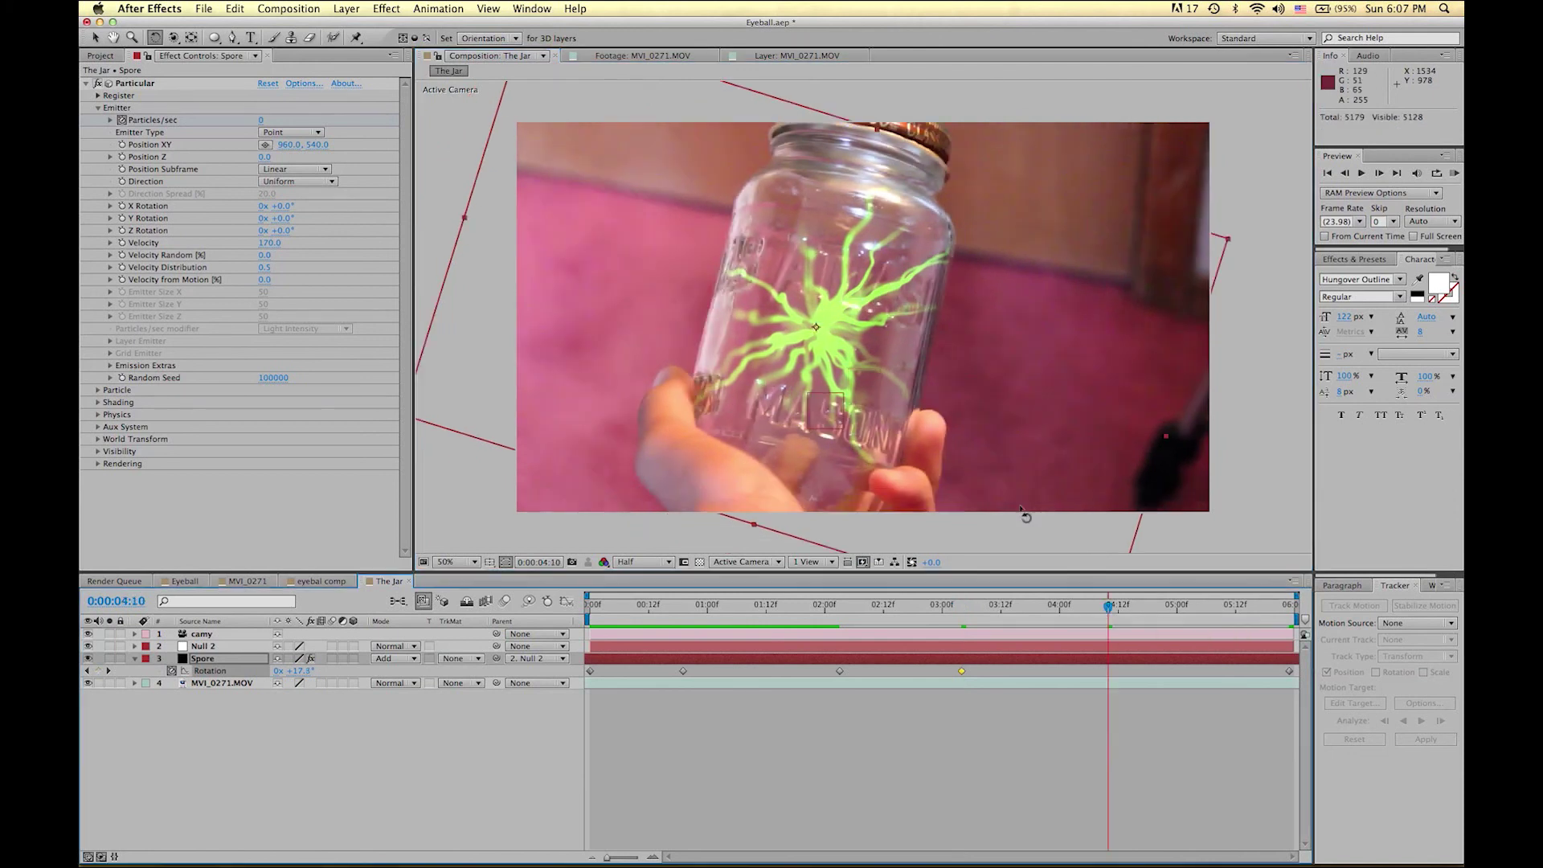